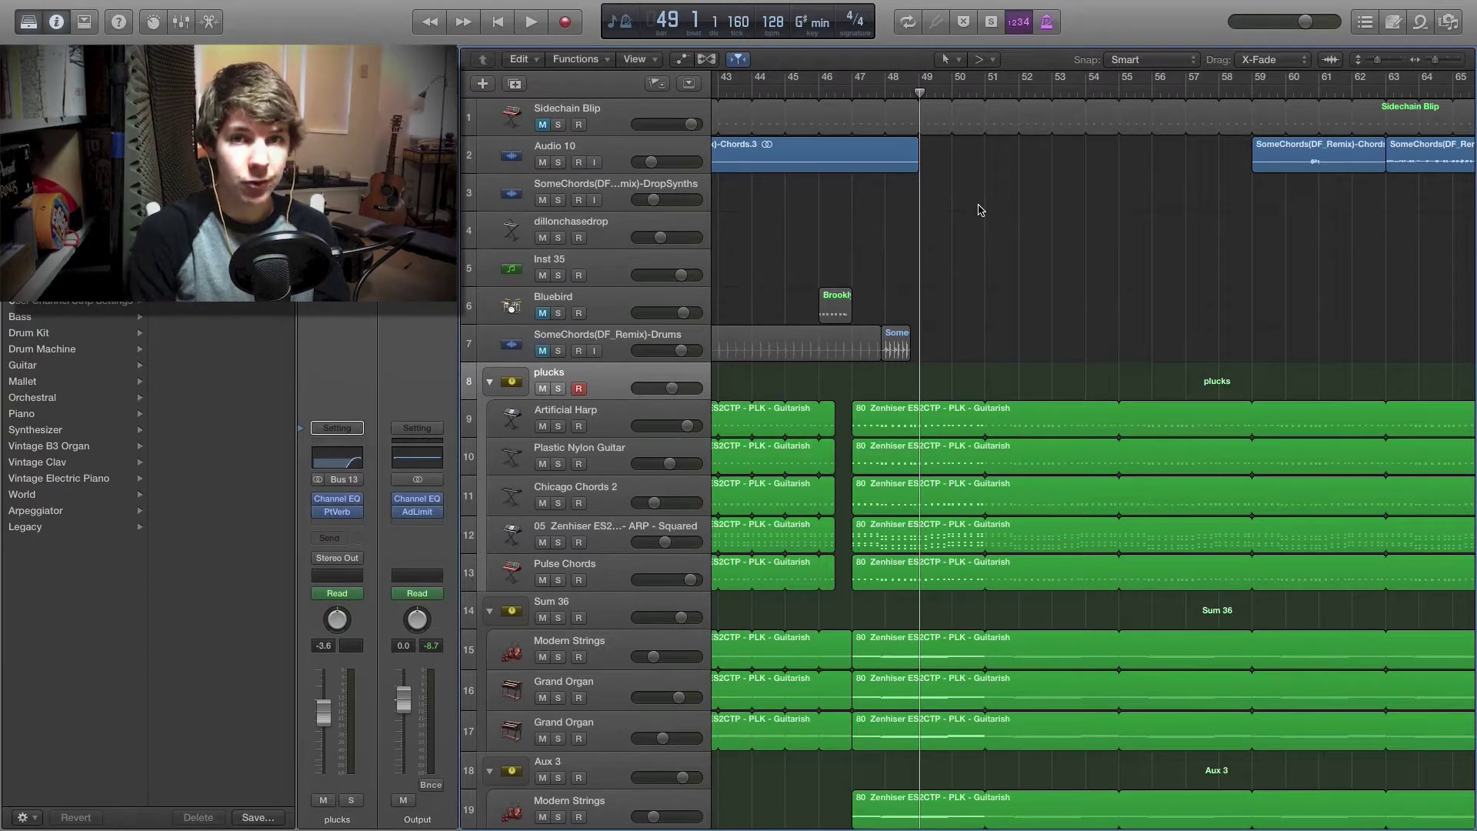
Step: Place the playhead at bar 47 and look over the tracks and regions before and after that point
key(super+Left)
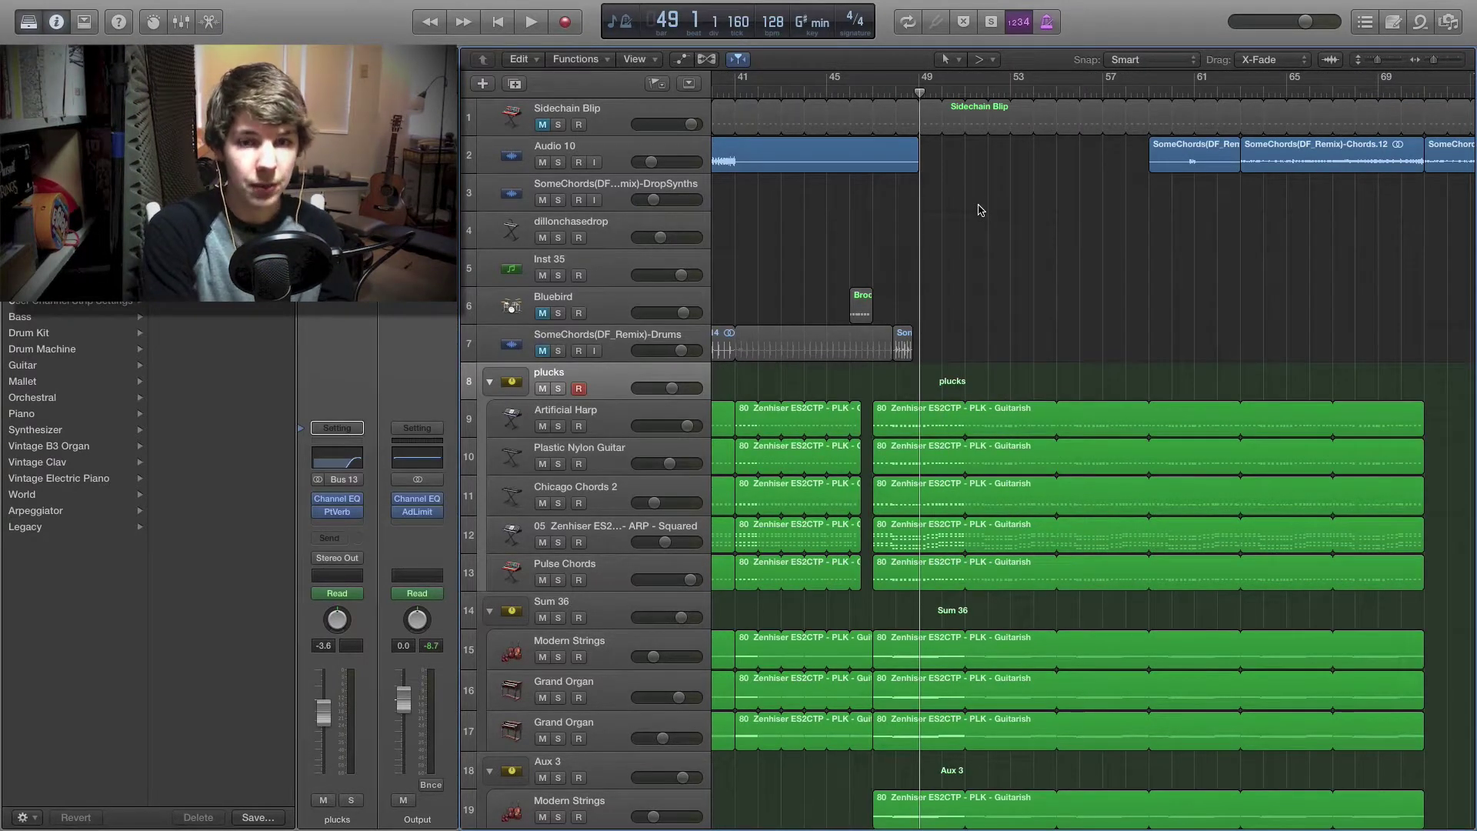
key(super+Right)
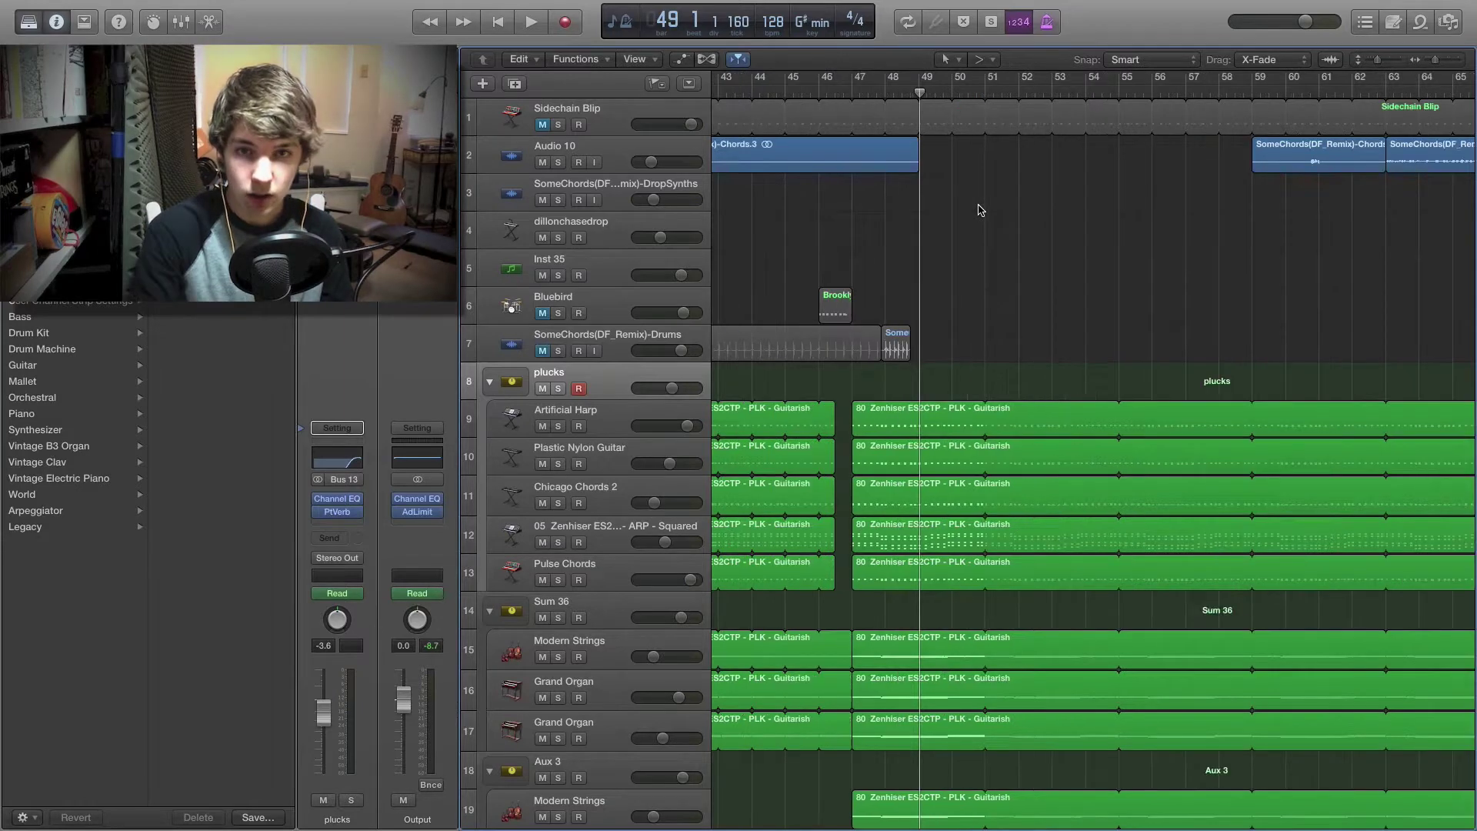
scroll(918, 146, left, 2)
click(915, 93)
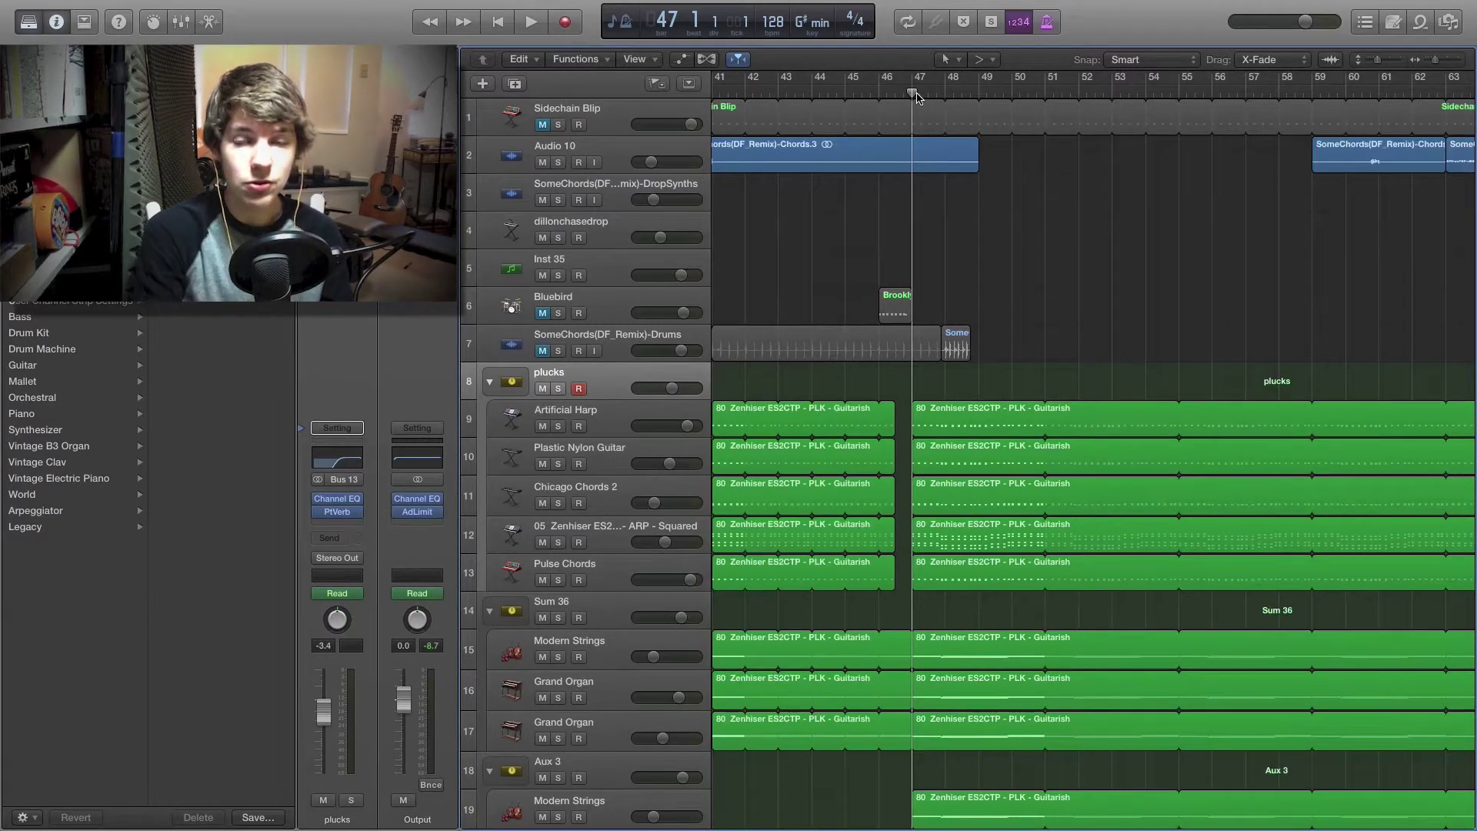
scroll(1004, 306, right, 4)
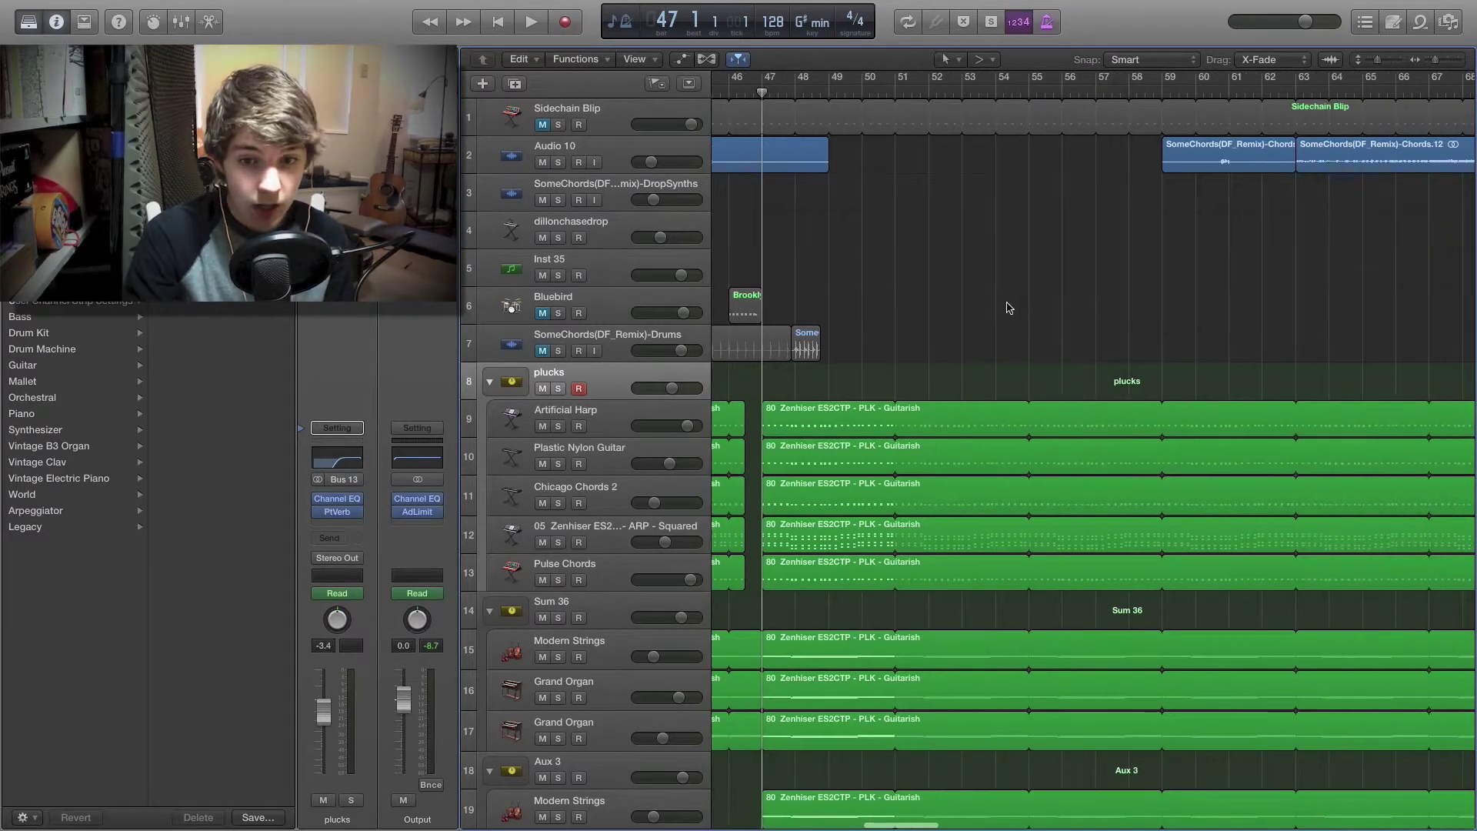
scroll(923, 304, down, 10)
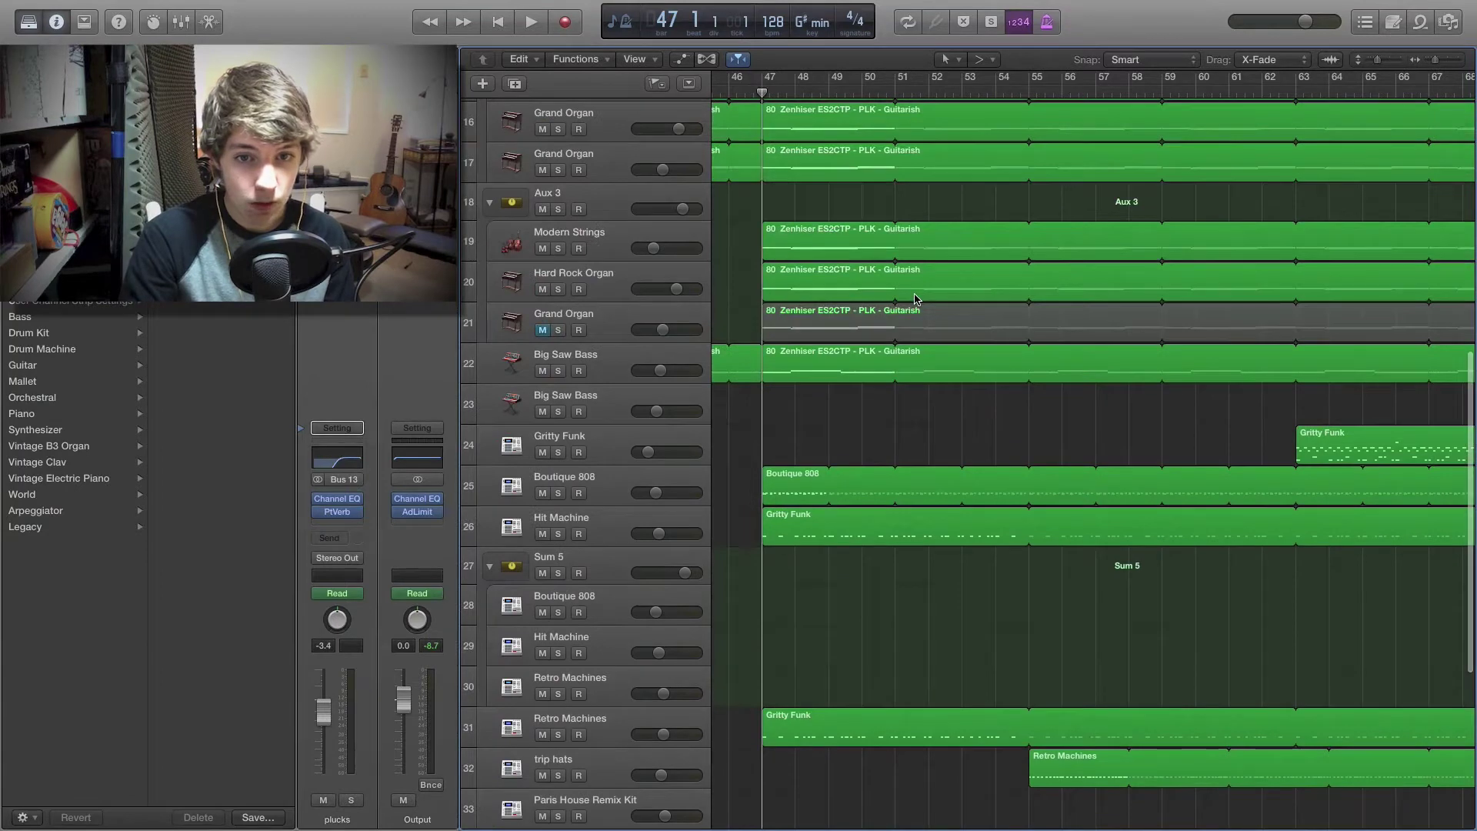
scroll(912, 299, up, 10)
scroll(893, 262, left, 12)
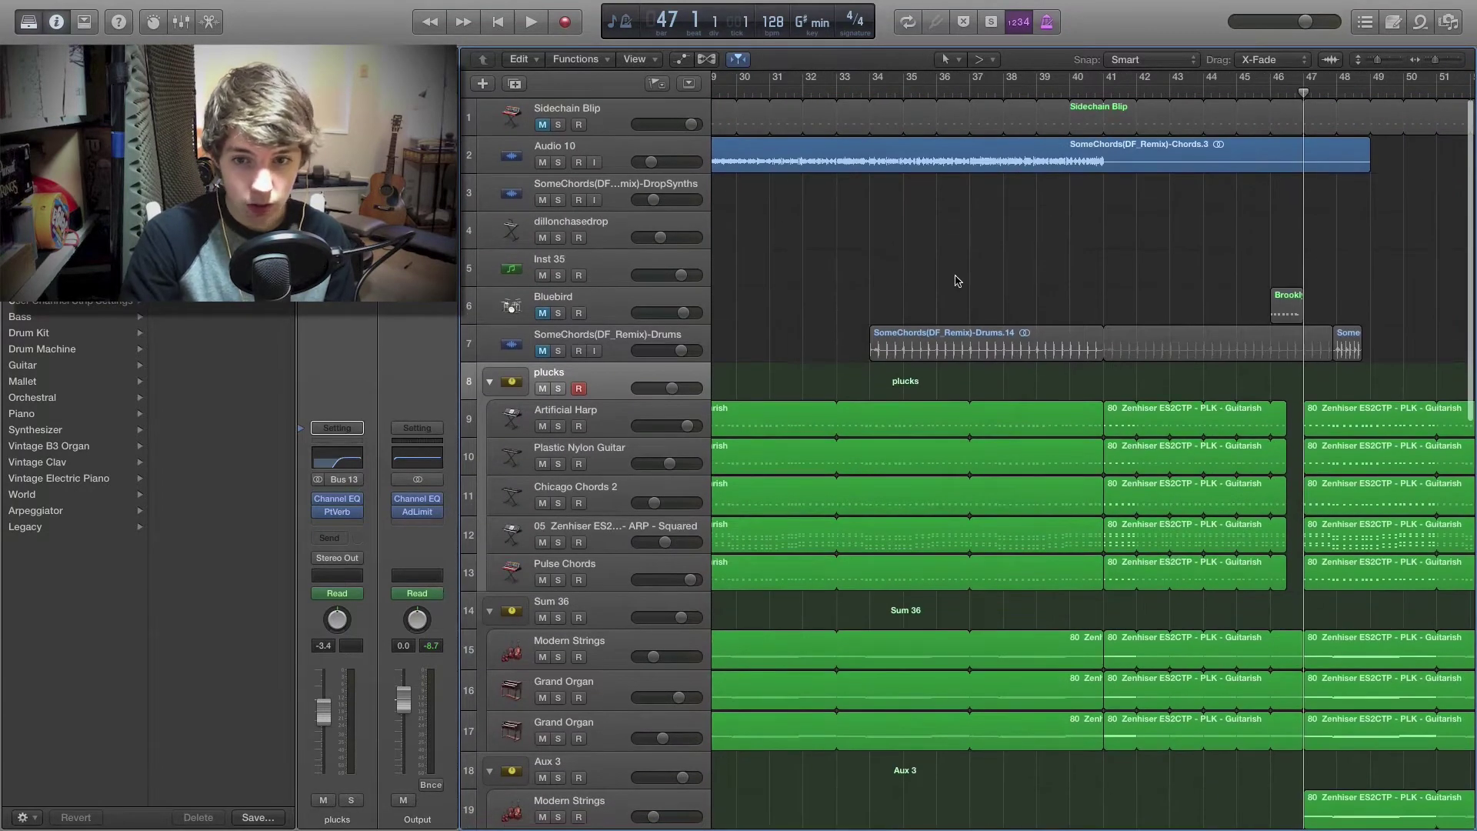
scroll(958, 281, right, 10)
scroll(1069, 287, down, 12)
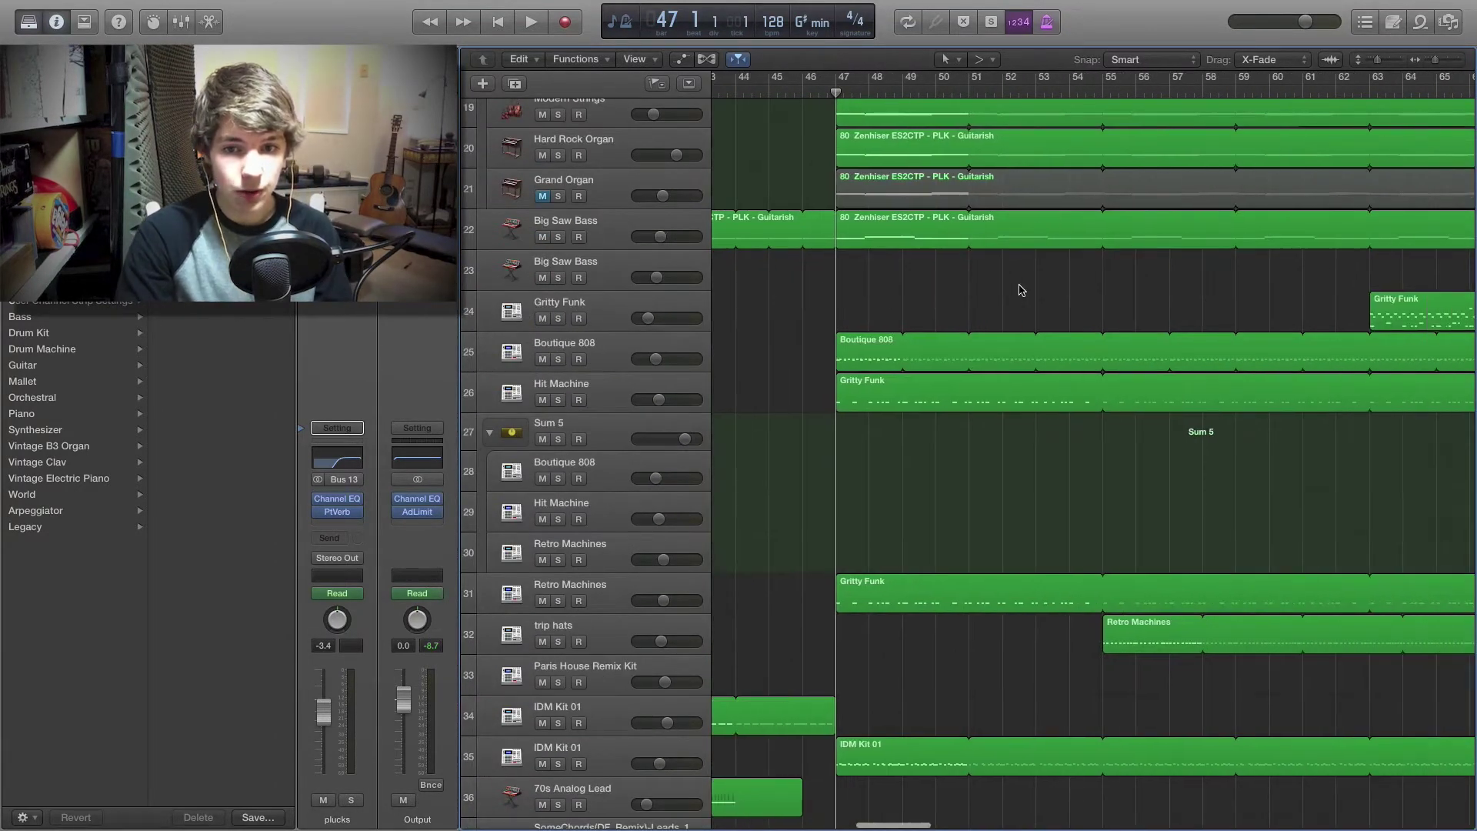
scroll(1023, 290, up, 10)
scroll(977, 245, left, 9)
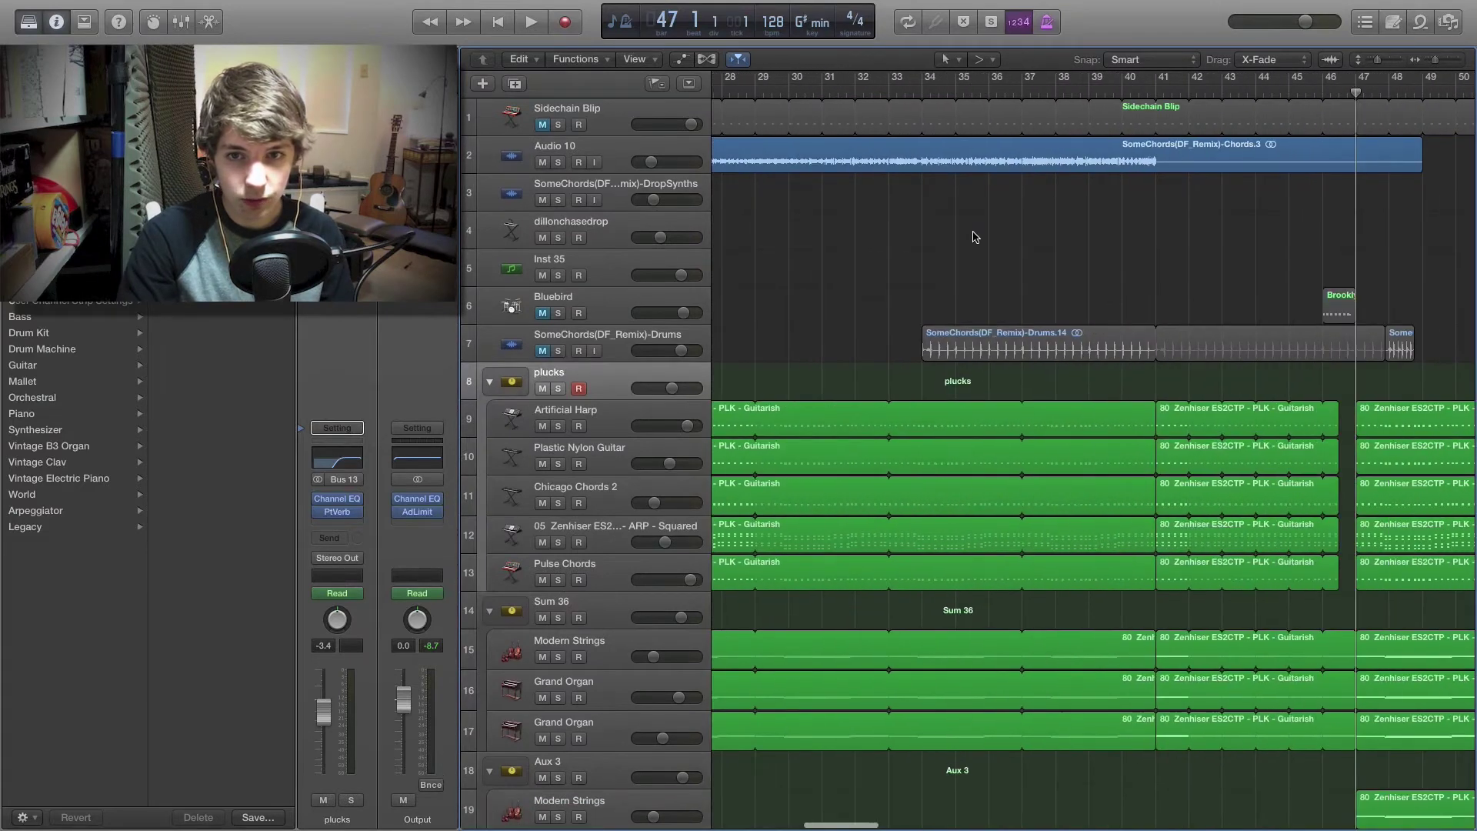
Step: Play the Audio 10 chords soloed from bar 36, then stop playback and unsolo the track
click(995, 90)
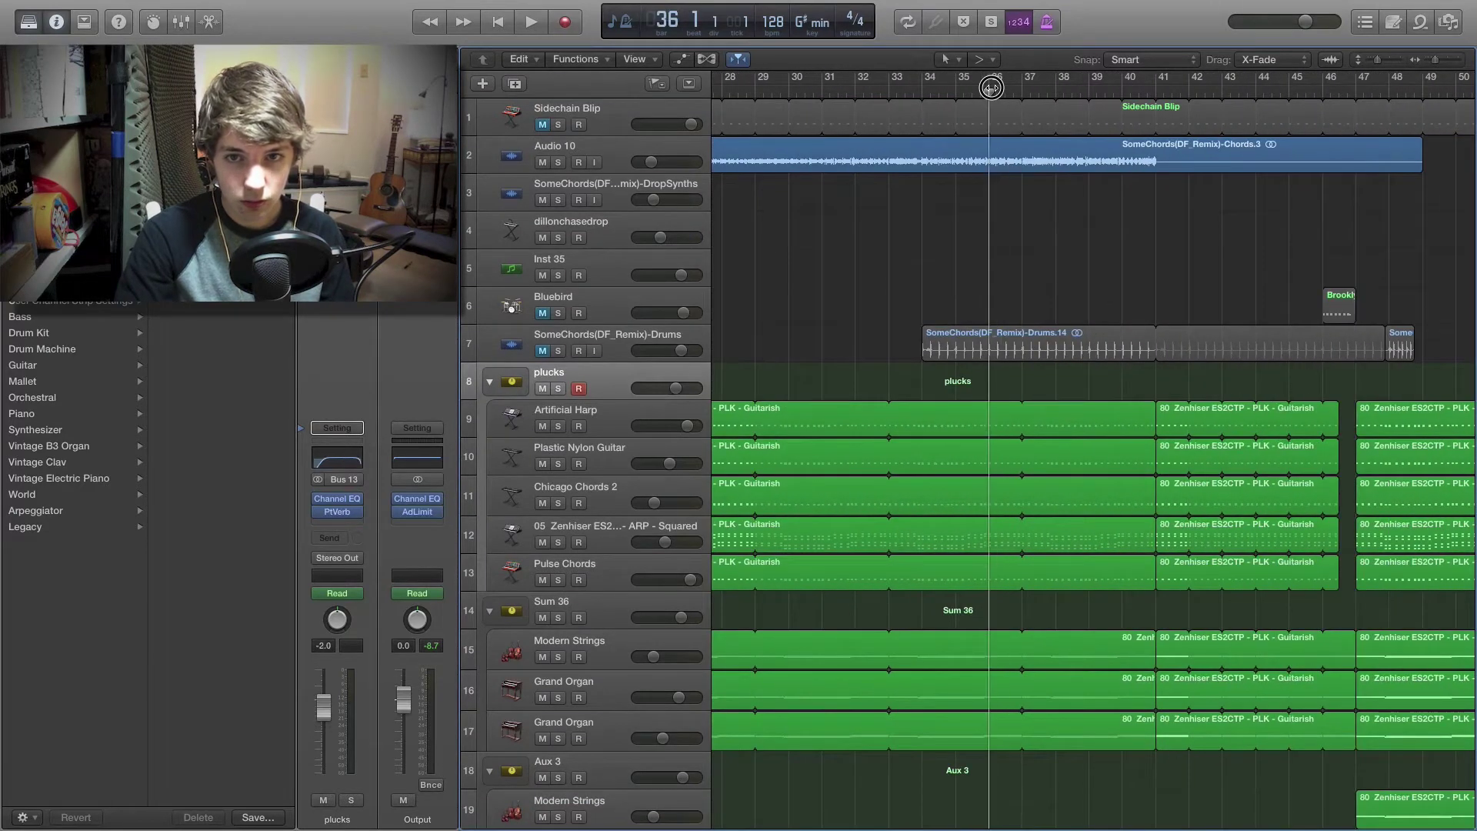
click(559, 163)
key(space)
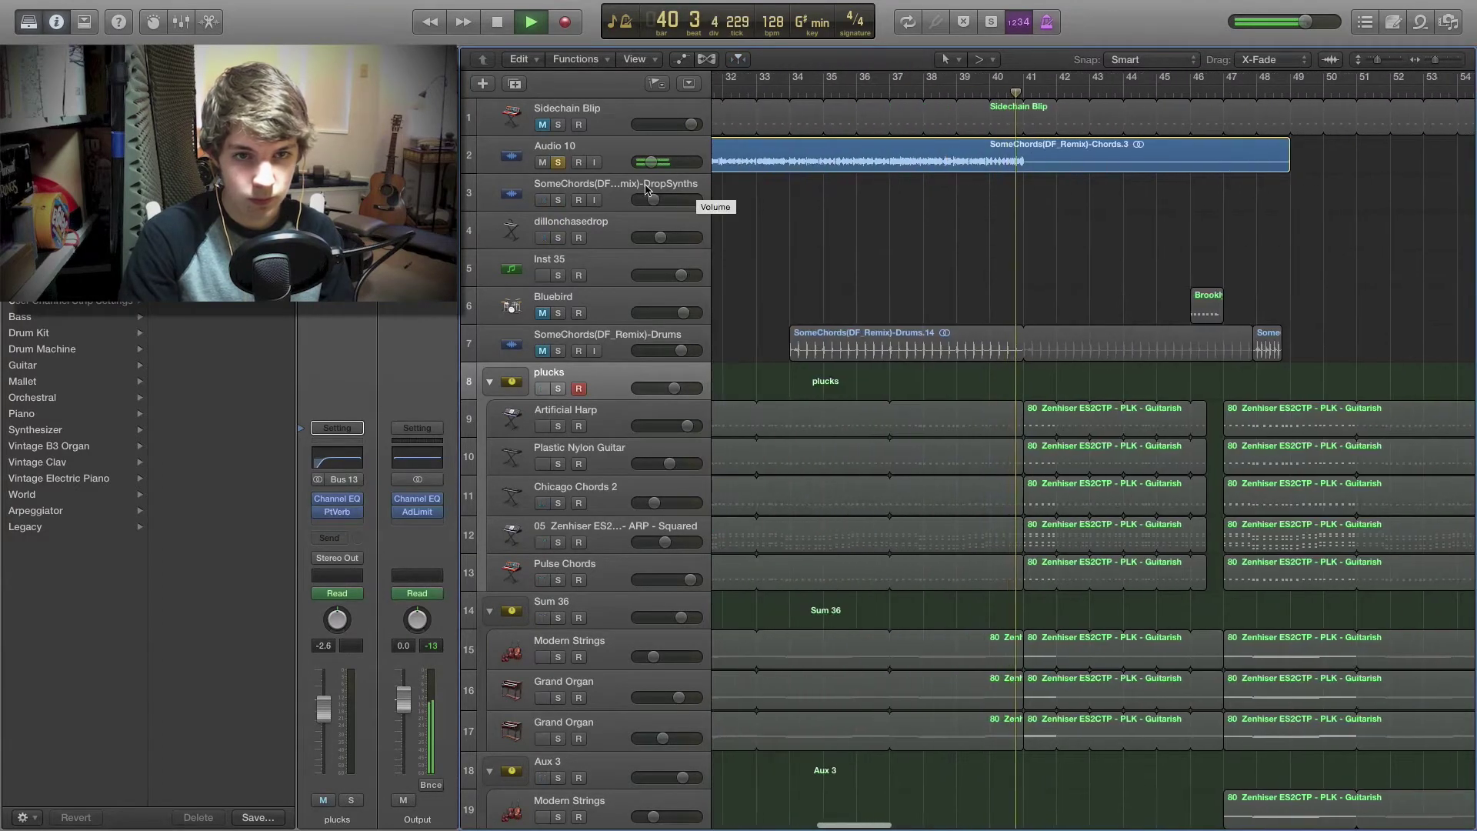
click(558, 162)
key(space)
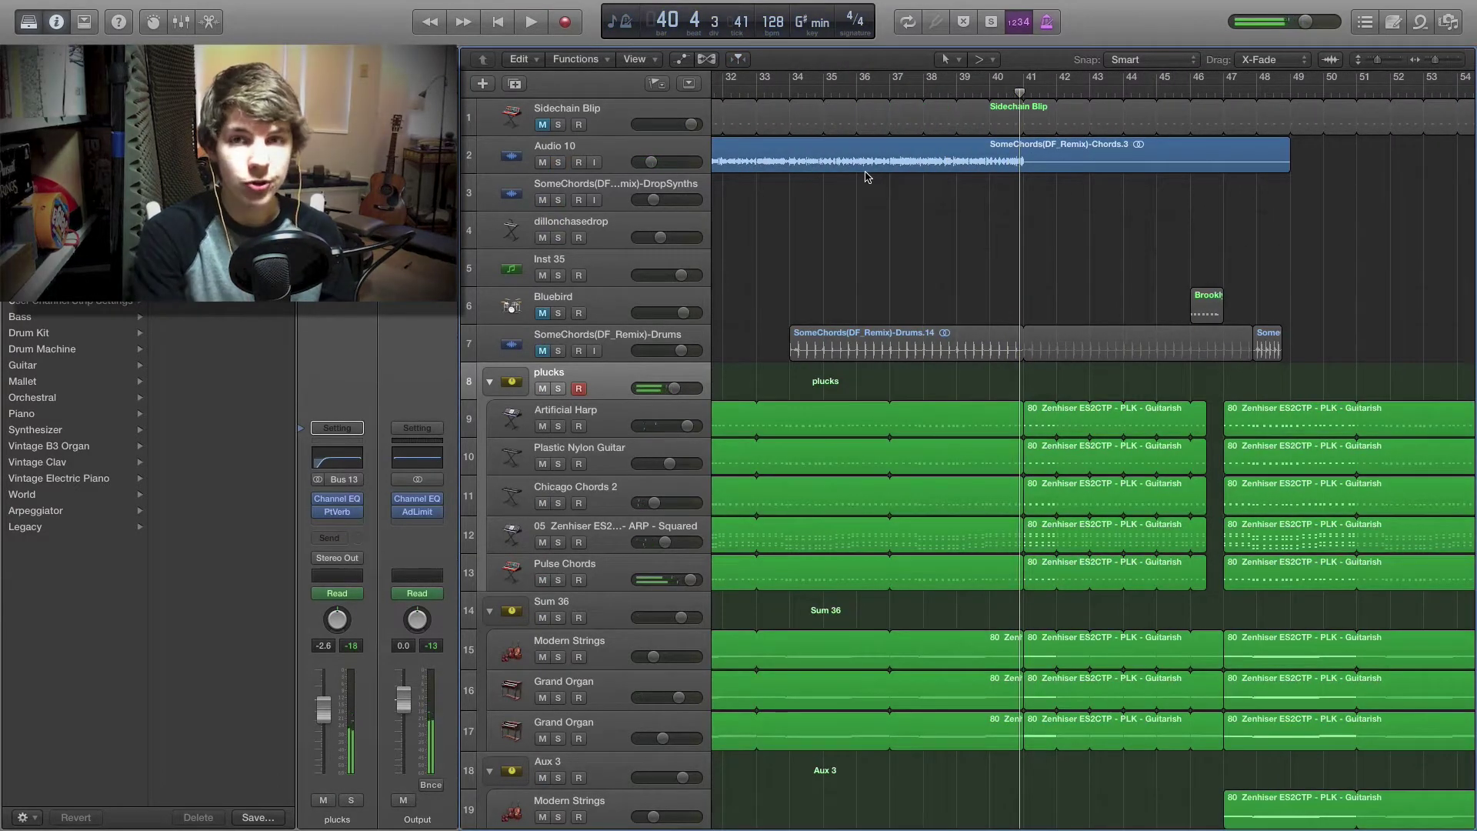
Step: Move the playhead to bar 47, where the Aux 3 regions begin
scroll(868, 169, right, 5)
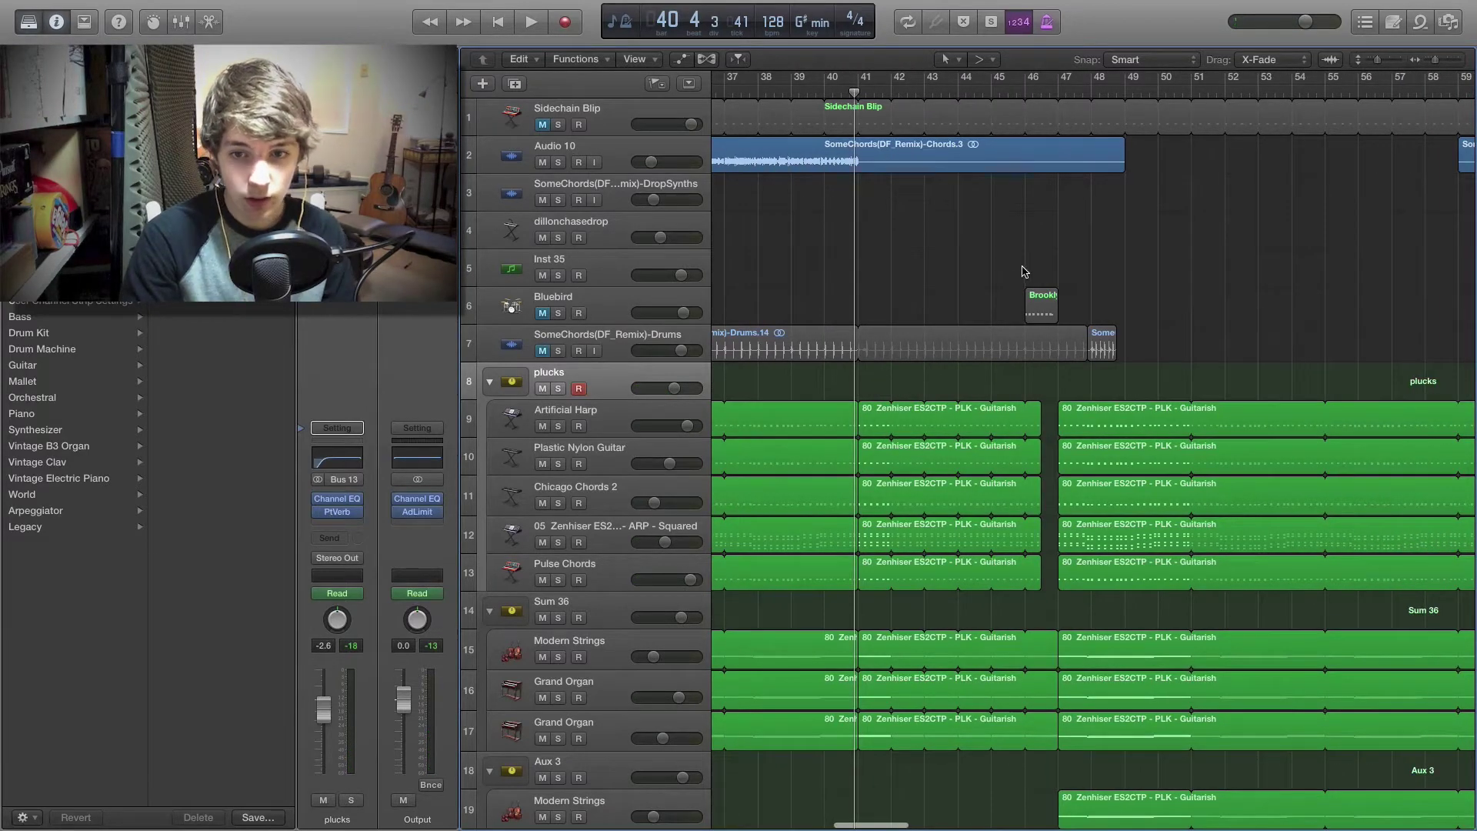
scroll(1024, 270, down, 10)
scroll(1031, 274, right, 5)
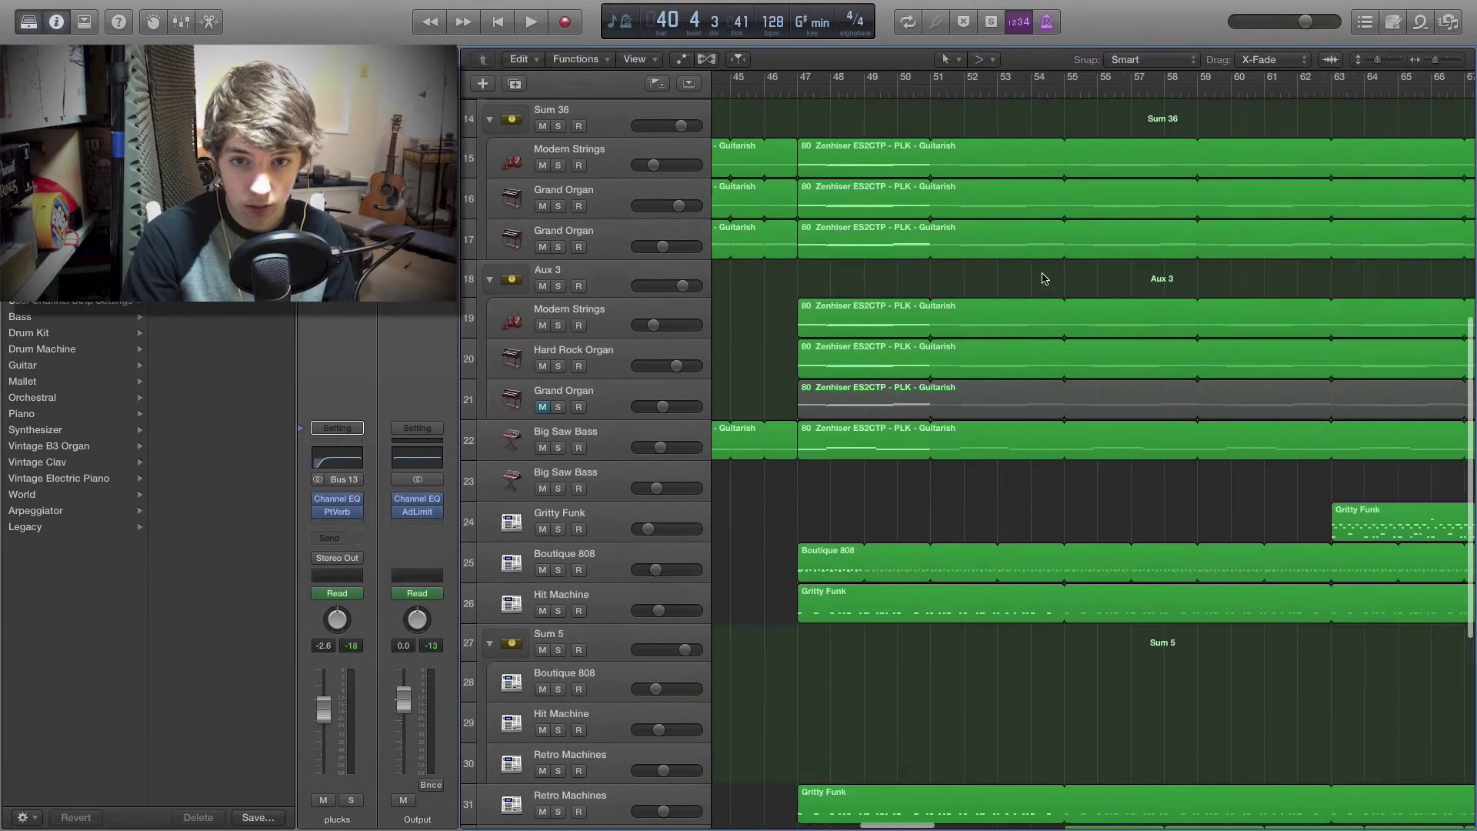
scroll(1045, 278, right, 3)
scroll(1044, 278, up, 8)
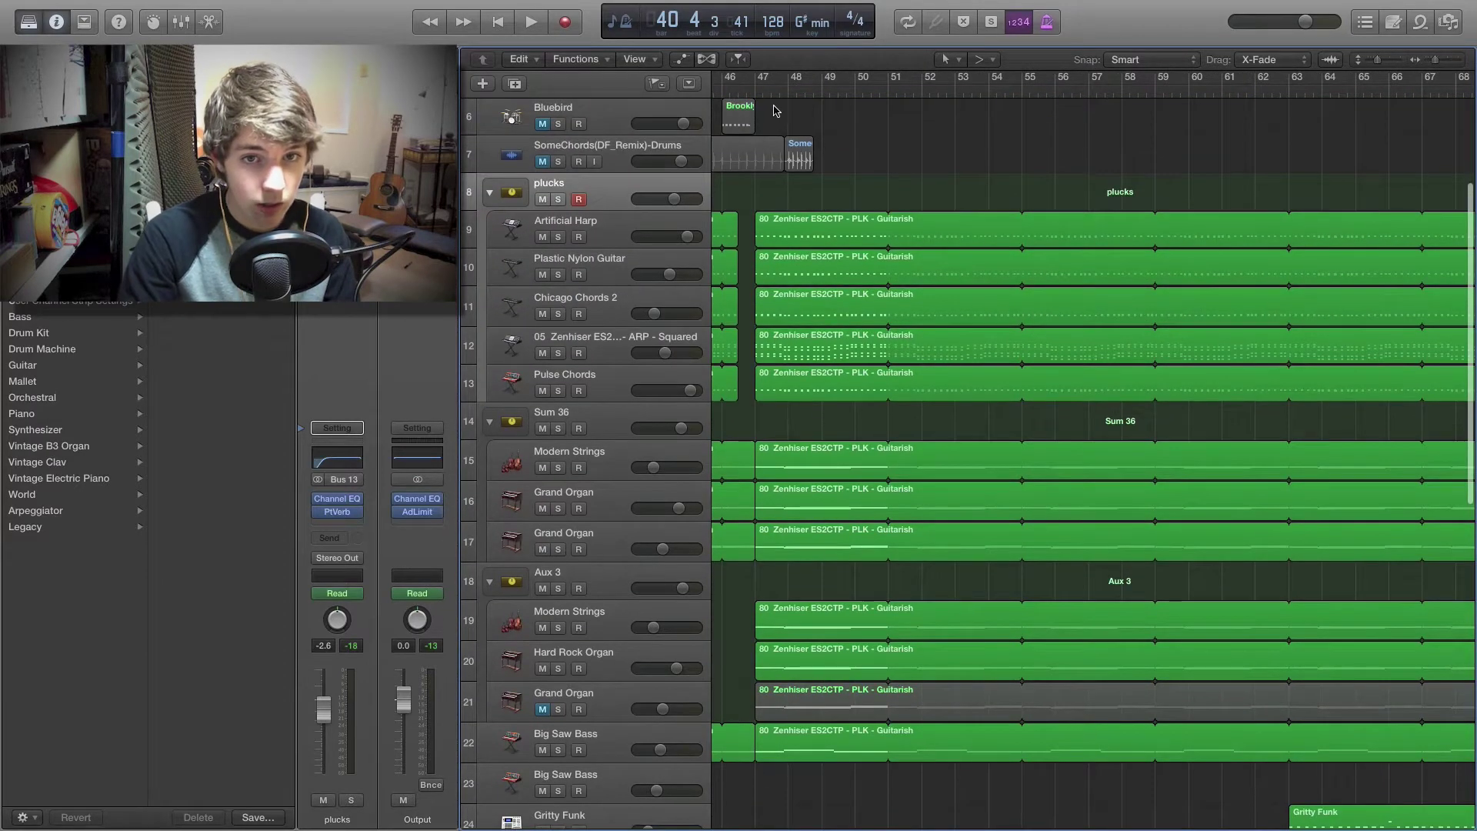
drag(777, 89, 757, 89)
scroll(836, 380, down, 3)
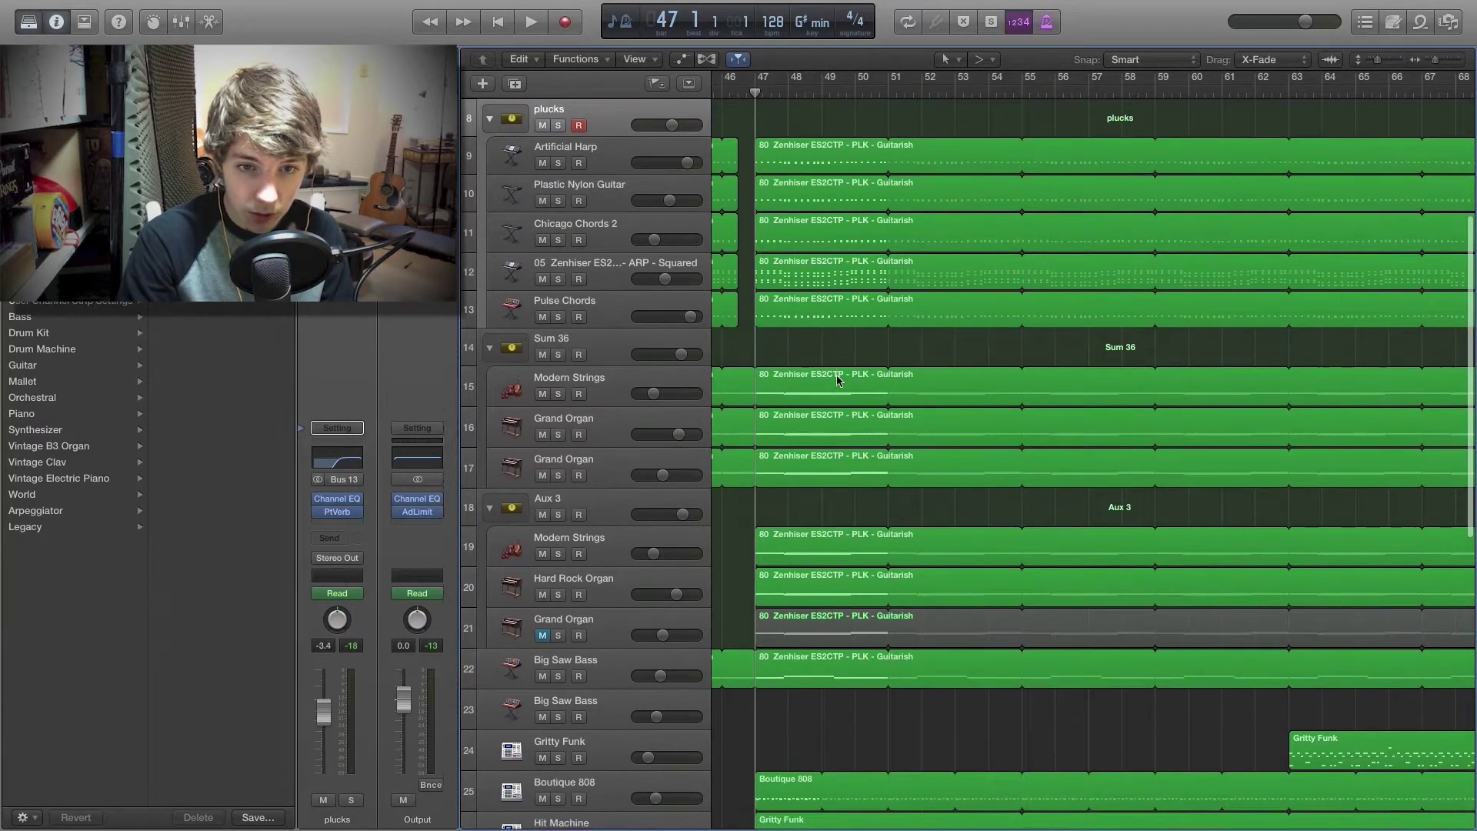
scroll(808, 393, left, 2)
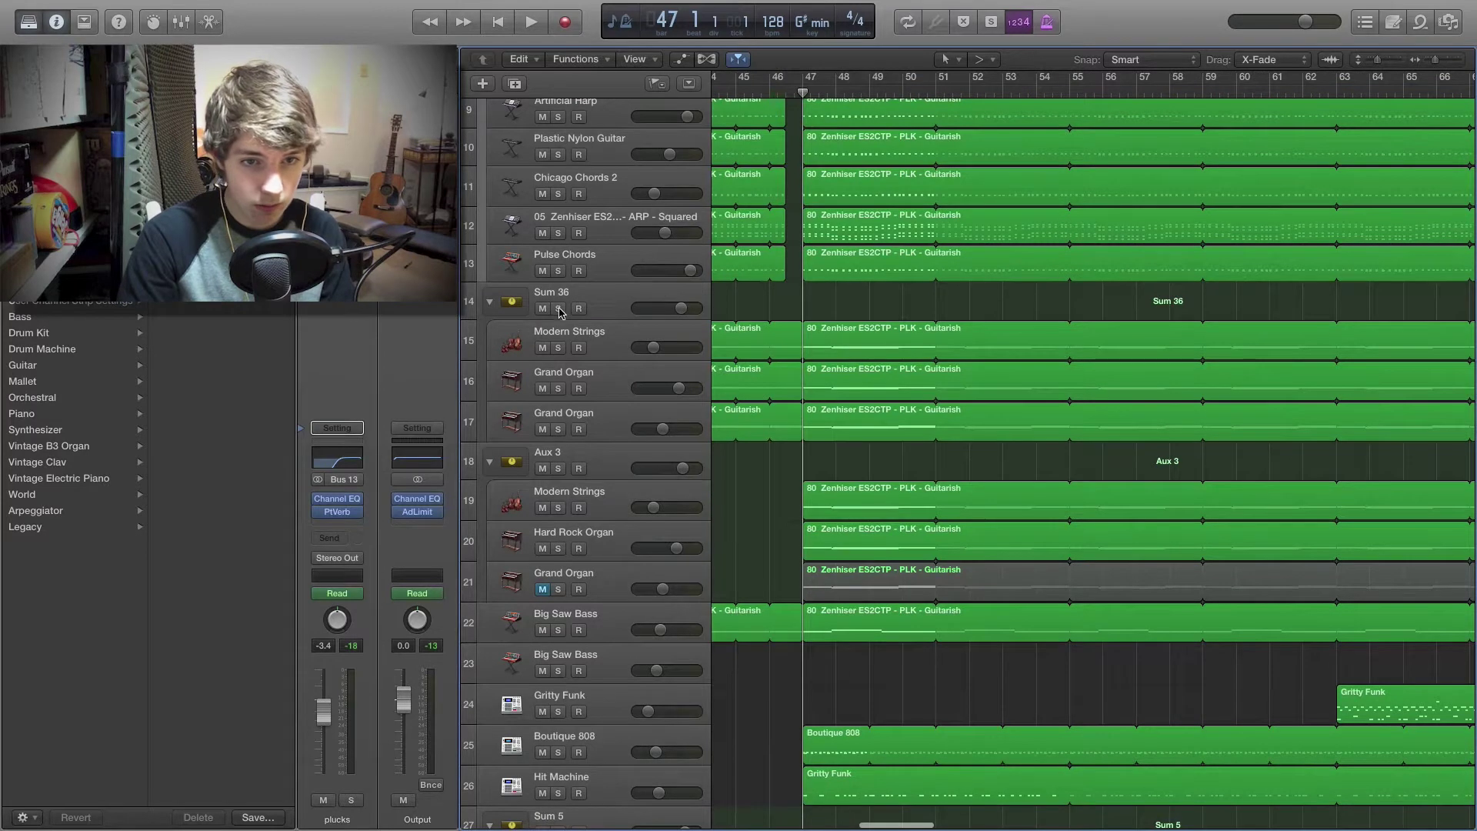
Step: Solo the Grand Organ on track 16 and play it with a cycle range over bars 47 to 52
click(559, 348)
click(559, 389)
click(558, 348)
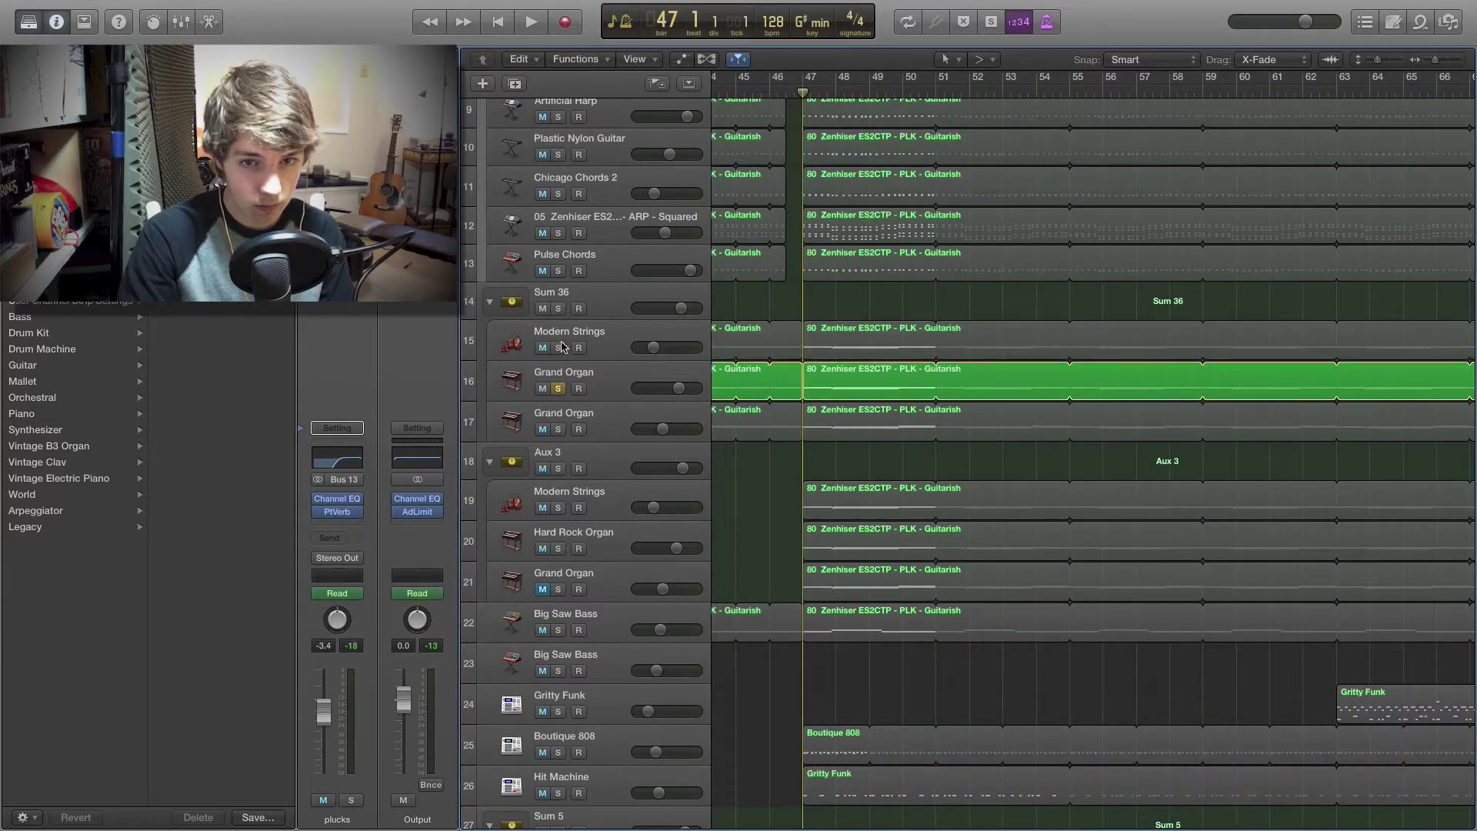
key(space)
drag(804, 77, 969, 77)
Step: Add the Grand Organ on track 17 and the Sum 36 Modern Strings to the solo and play the three layers together
click(559, 429)
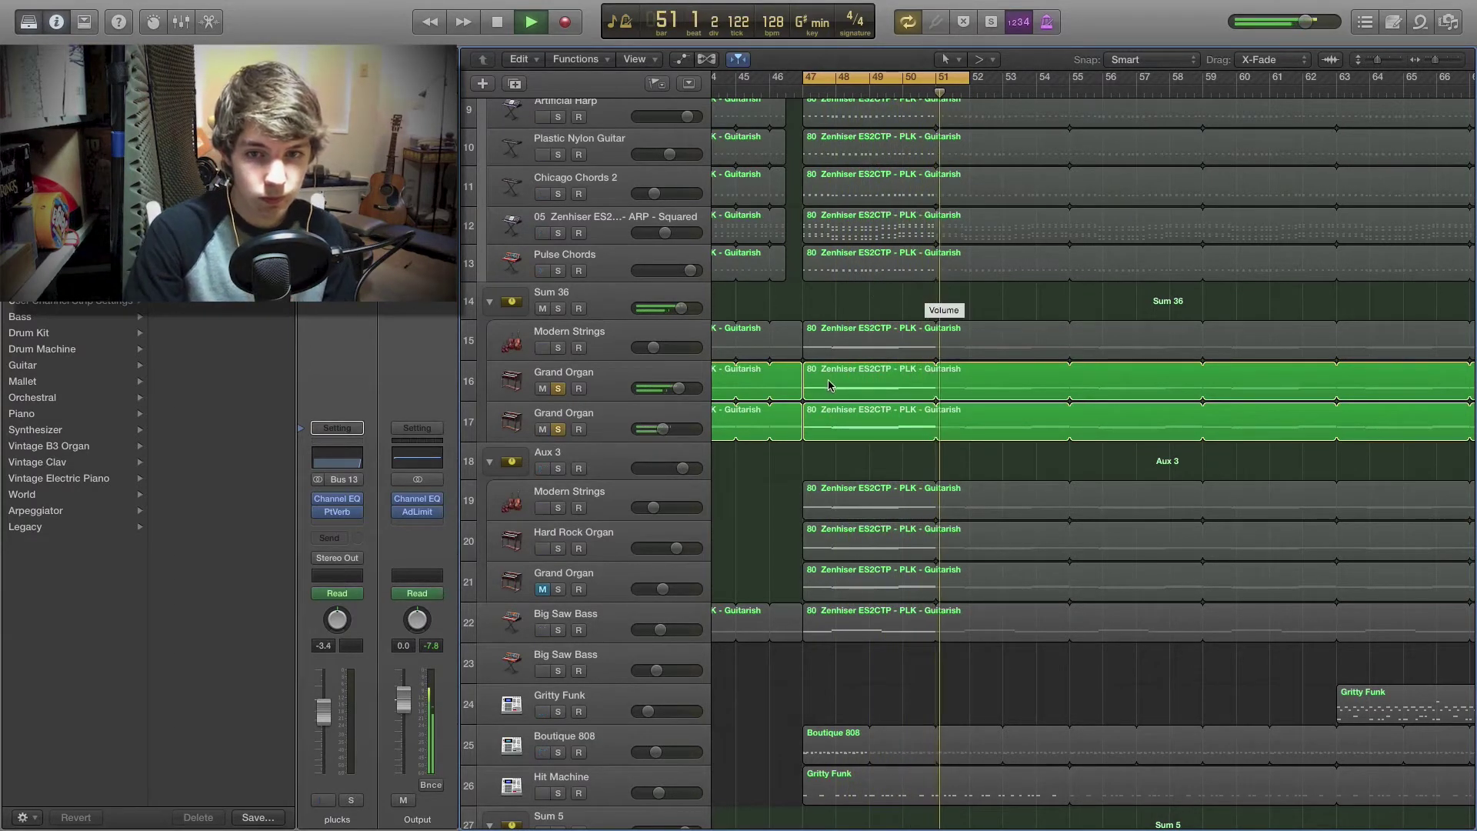
click(558, 348)
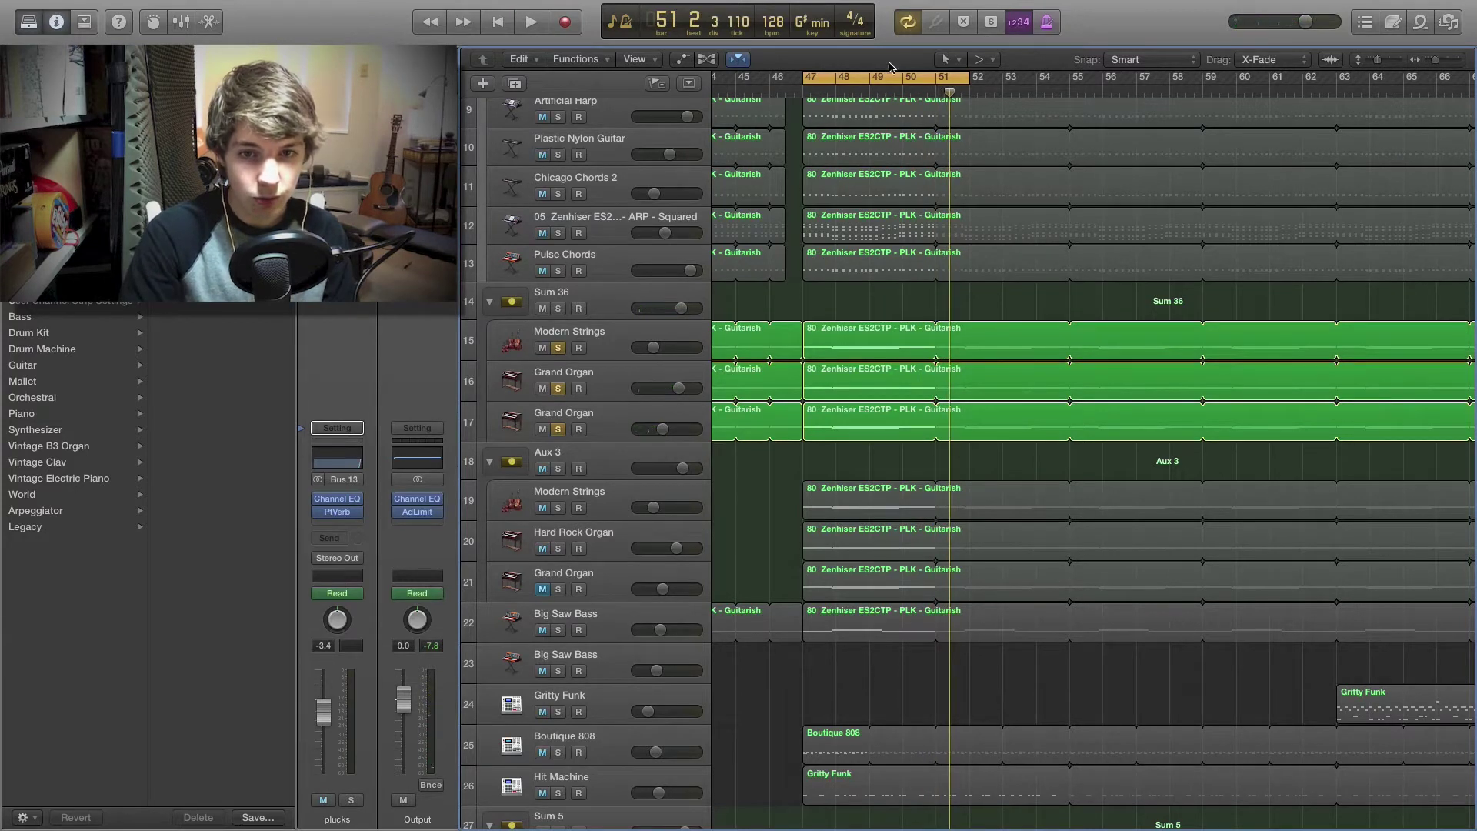
key(space)
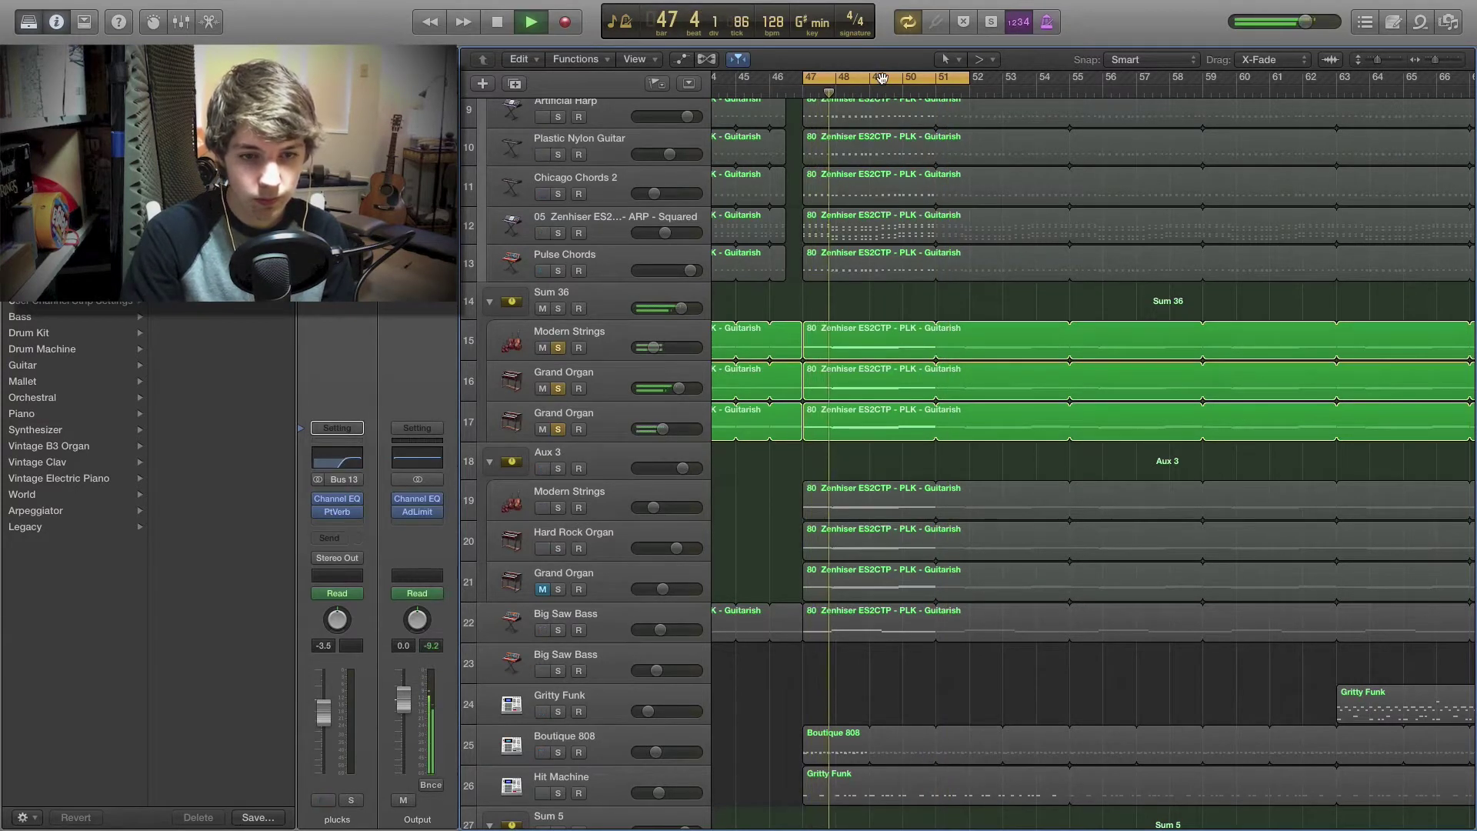
Step: Unsolo both Grand Organ tracks to hear the Modern Strings alone, then stop playback and unsolo the strings
click(560, 388)
drag(562, 388, 559, 423)
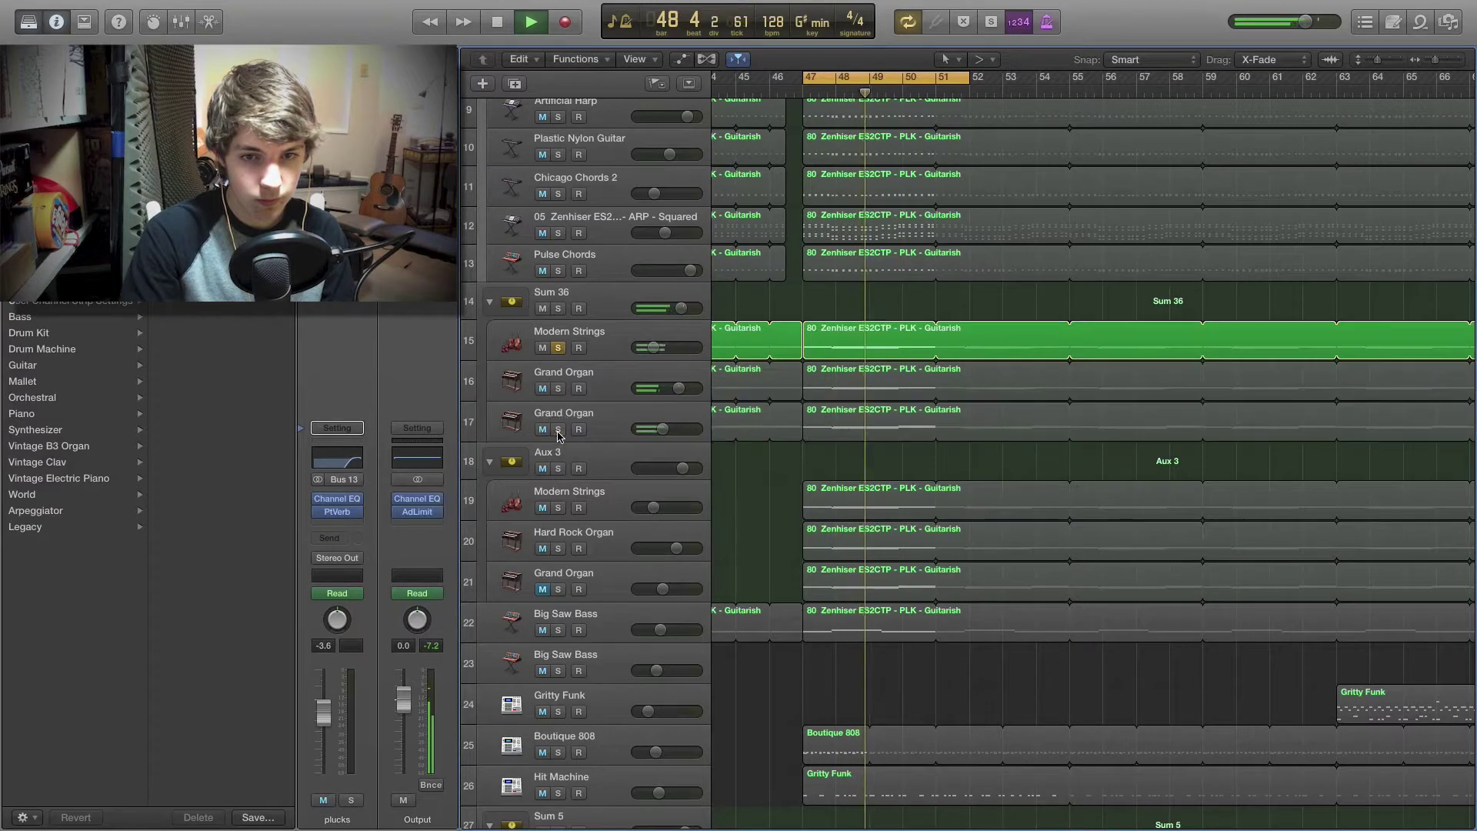
key(space)
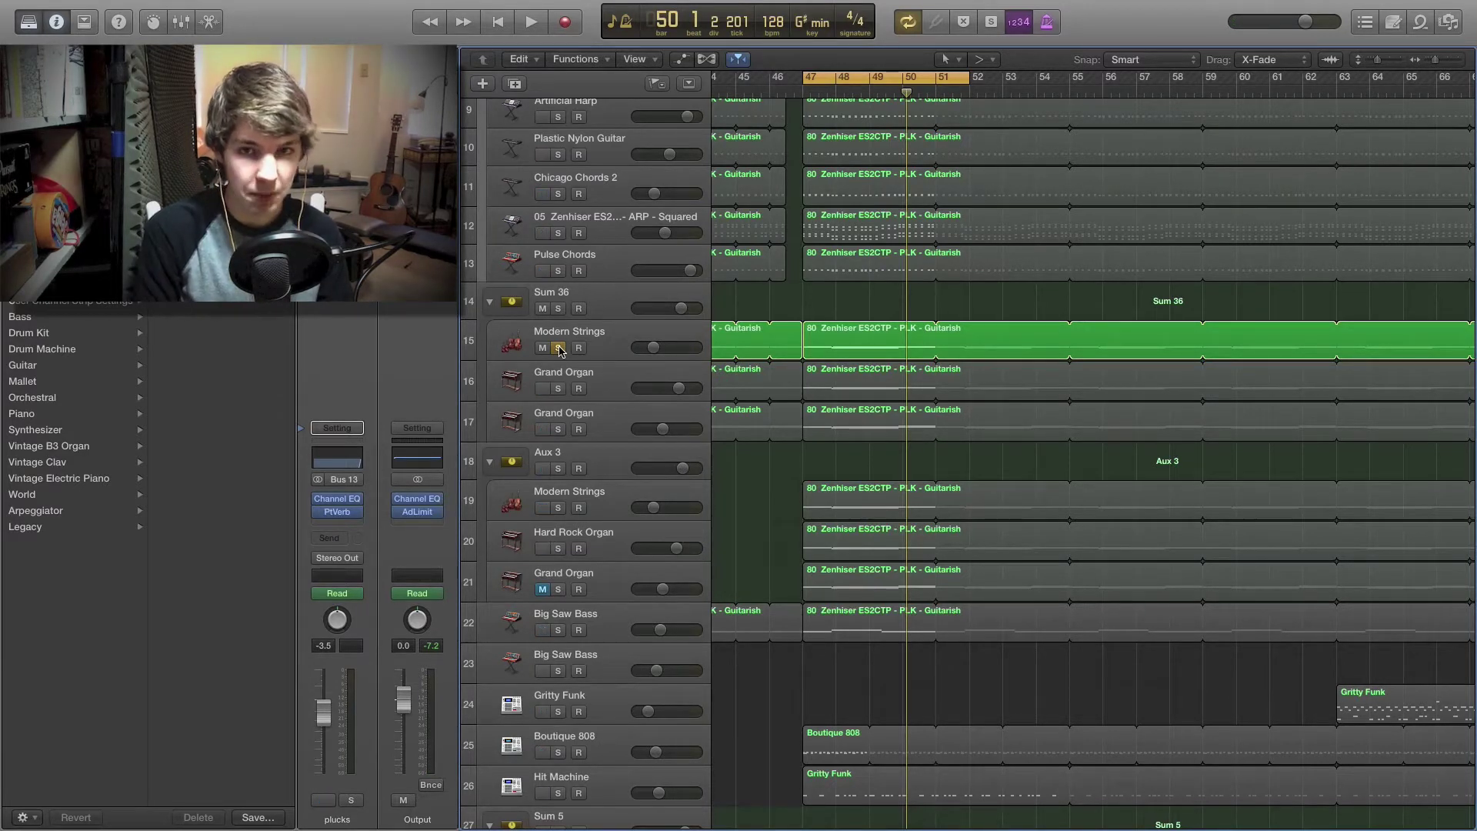
click(559, 349)
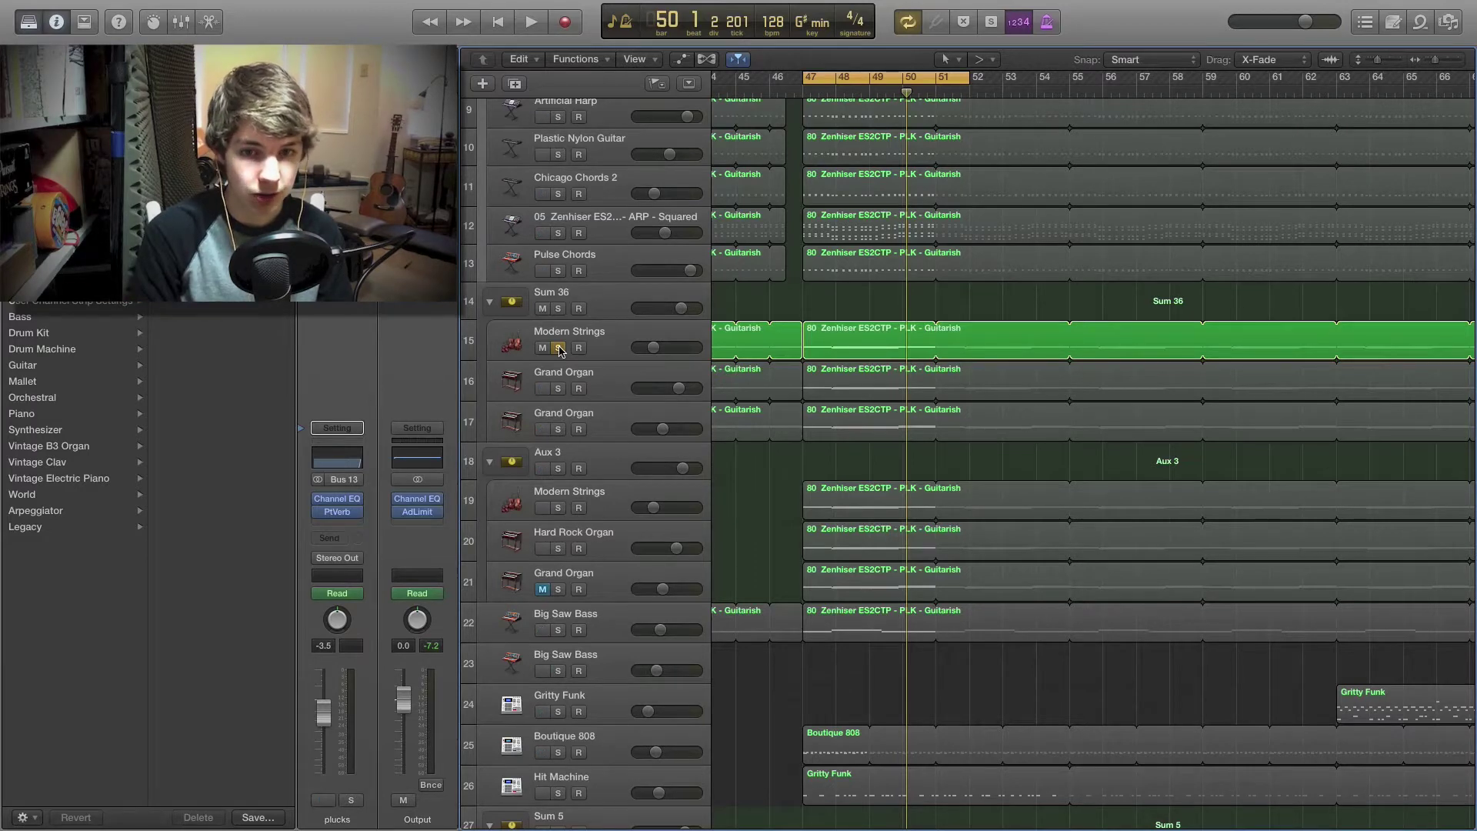
key(super+Right)
scroll(858, 374, left, 3)
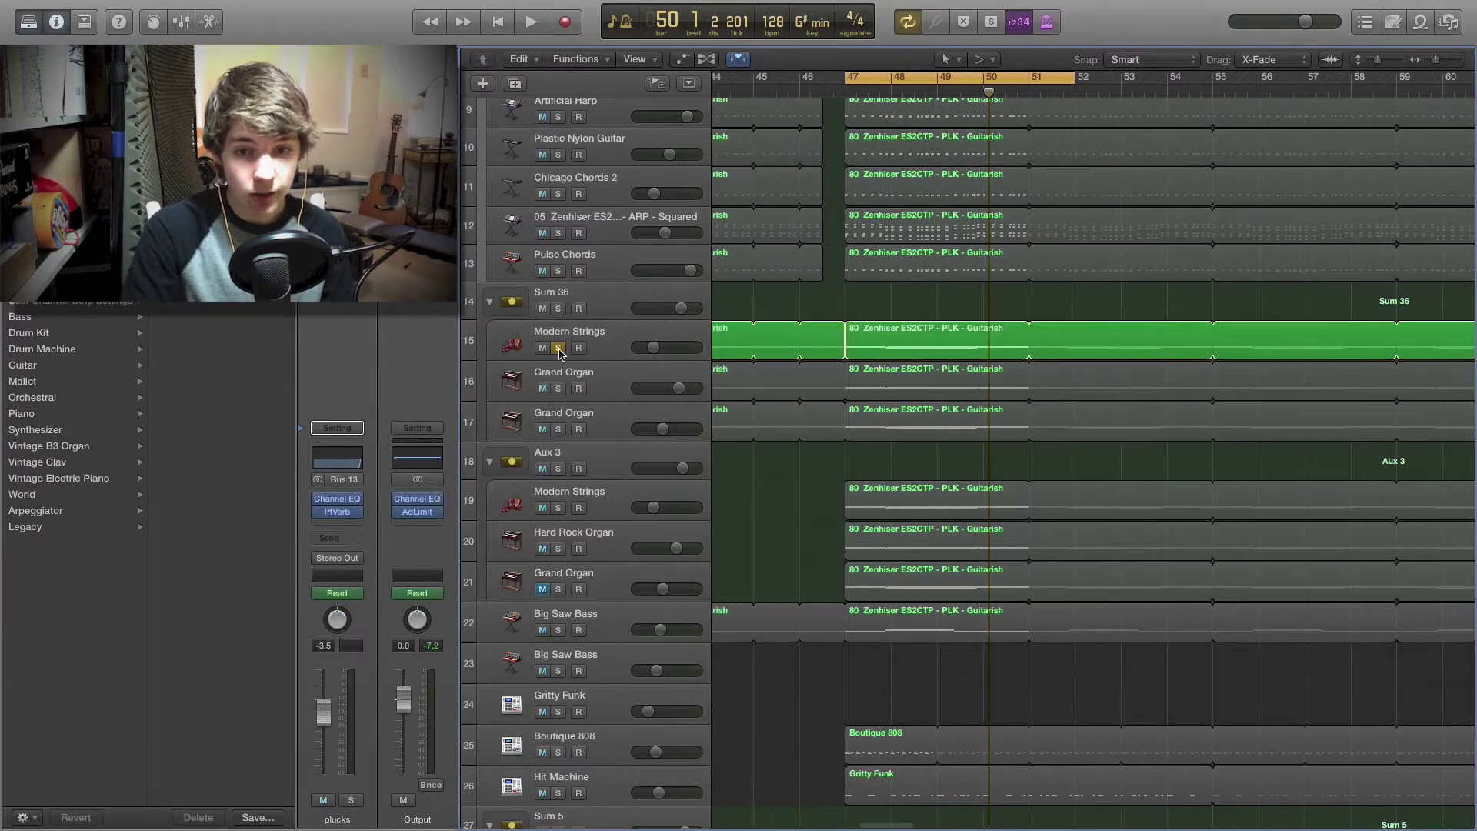
click(559, 349)
Step: Examine the channel strips of Sum 36, Aux 3 and the Modern Strings track inside Aux 3
scroll(485, 224, down, 1)
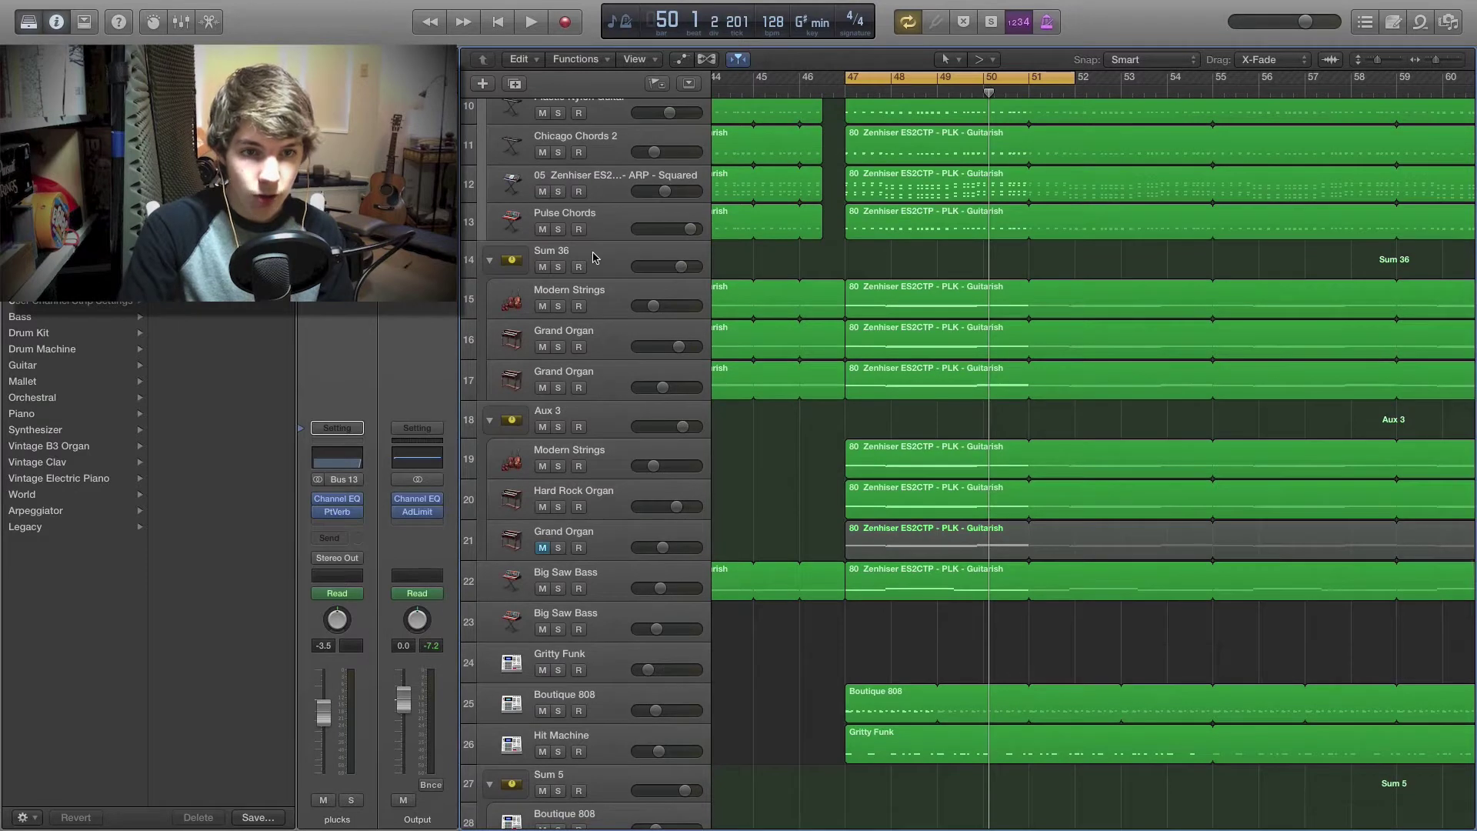
click(608, 258)
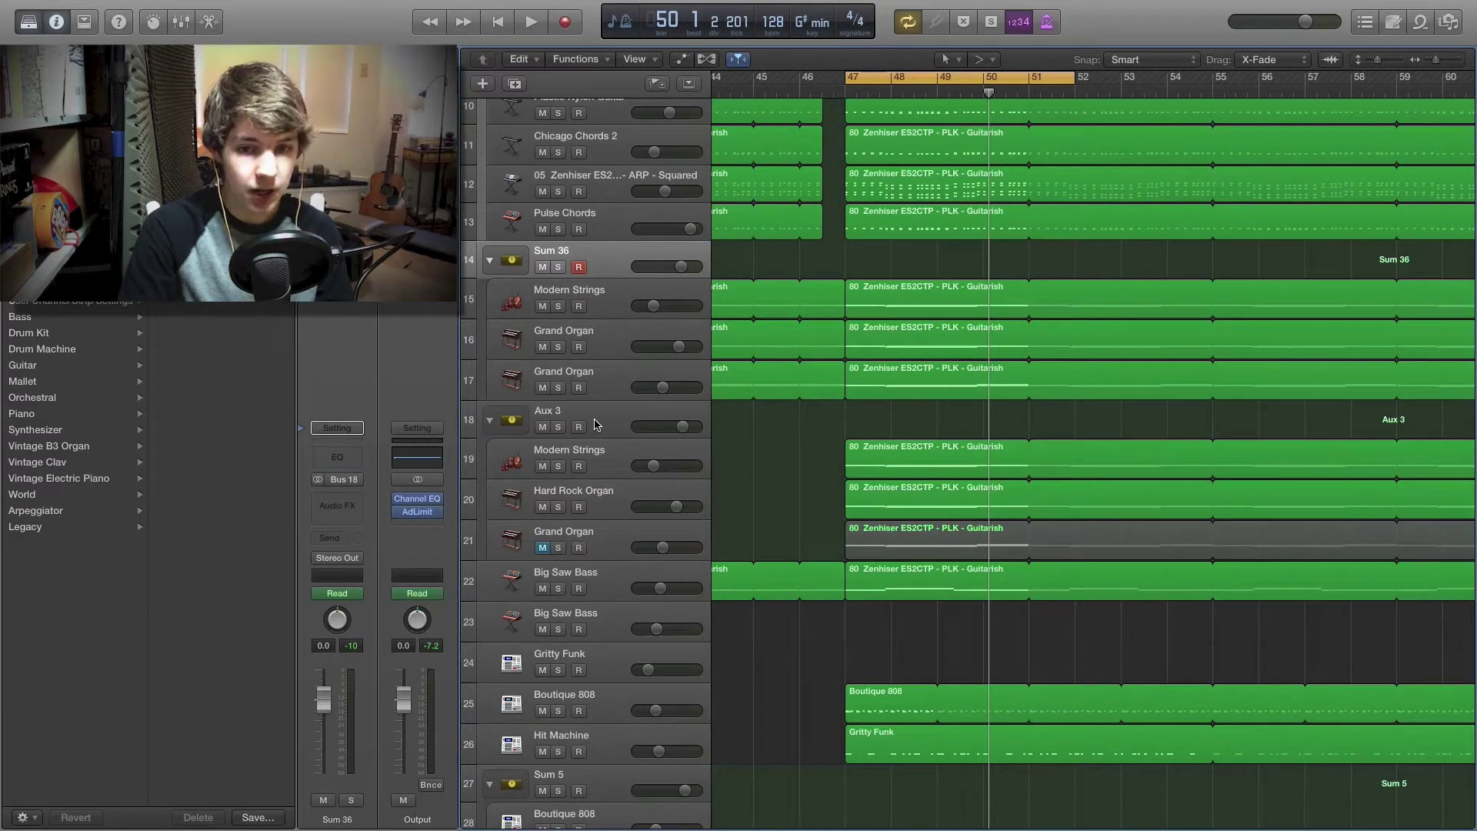
click(618, 416)
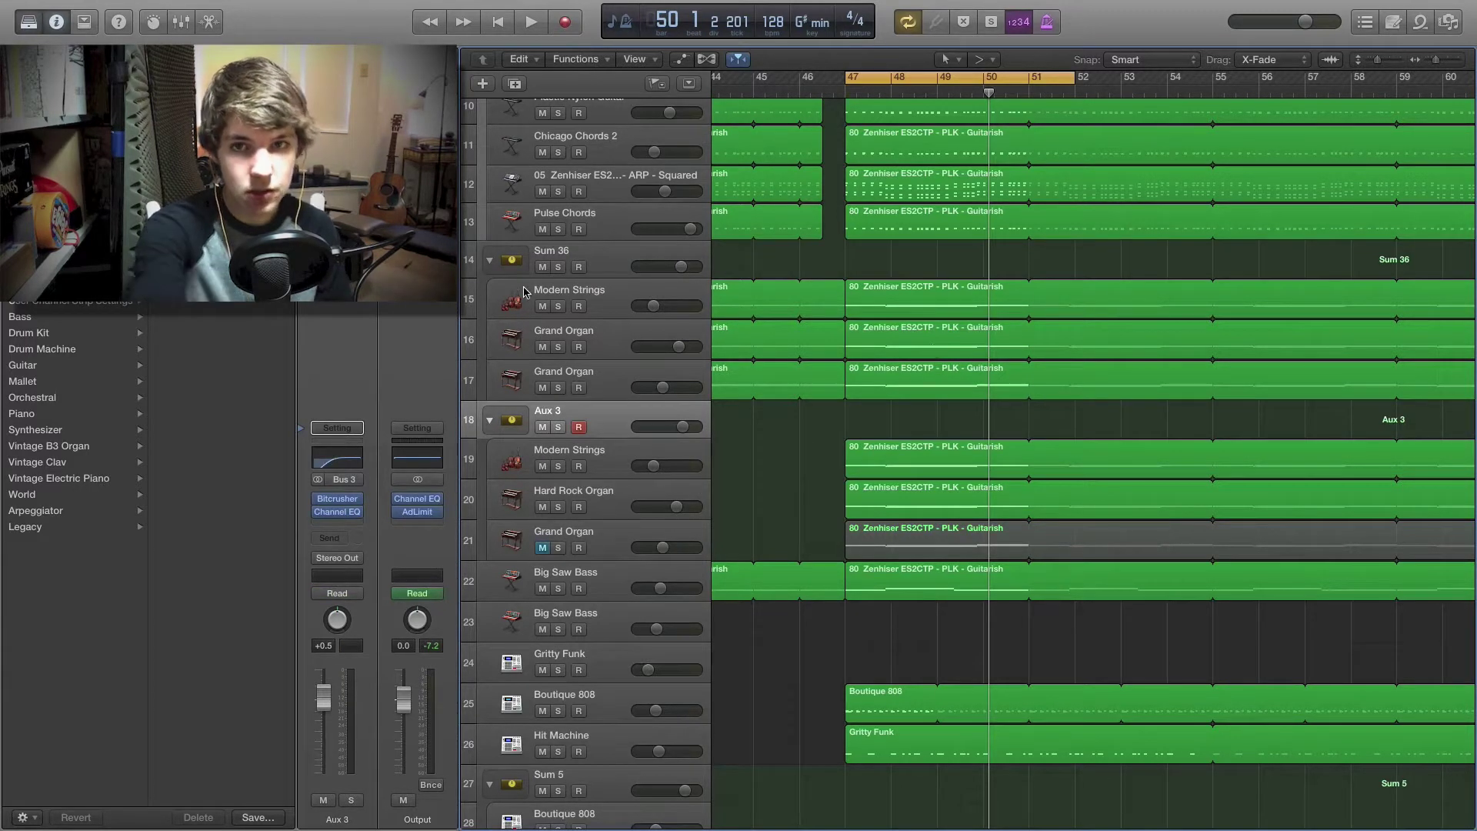
click(573, 476)
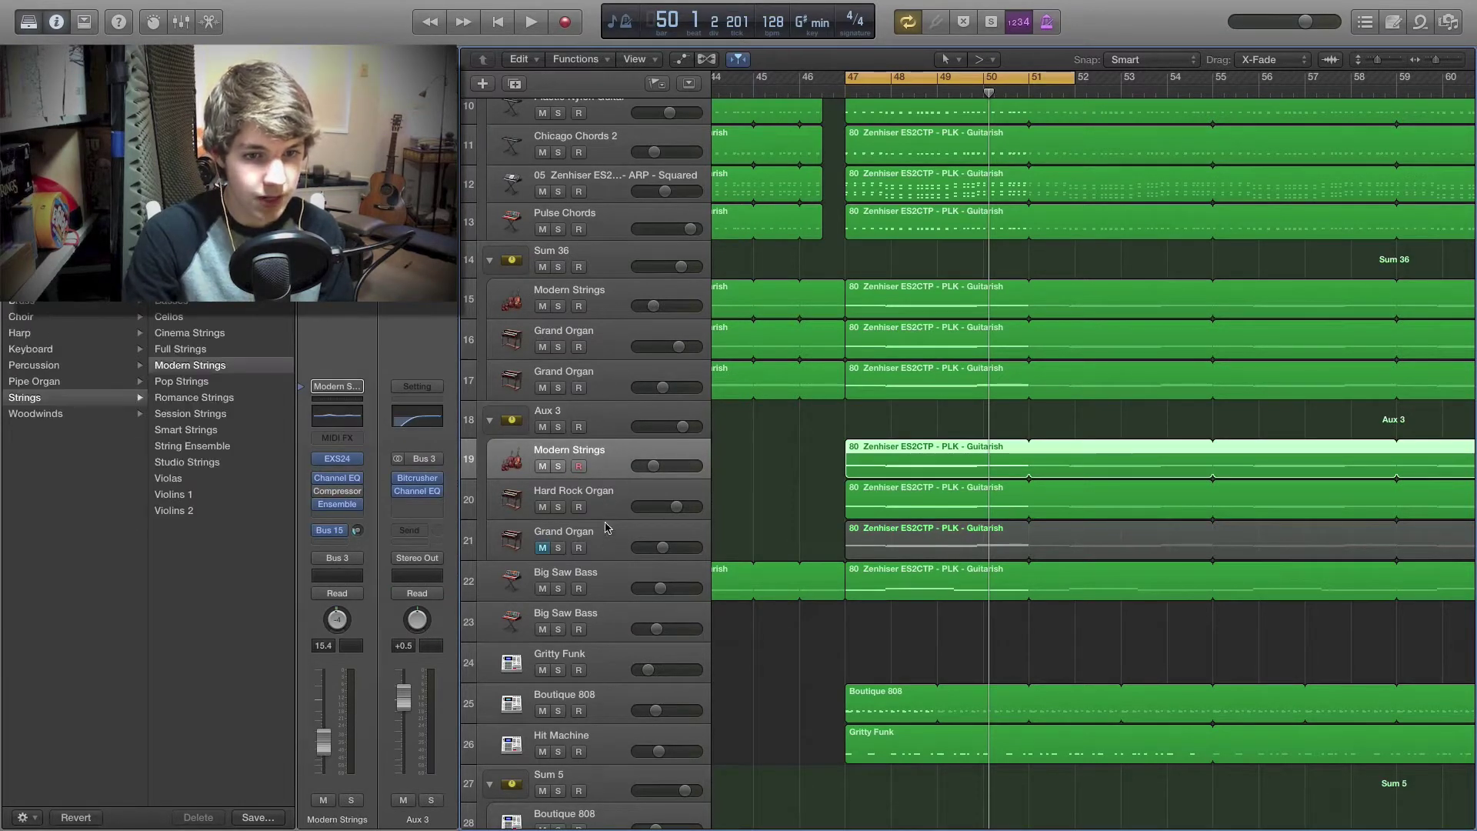
click(606, 426)
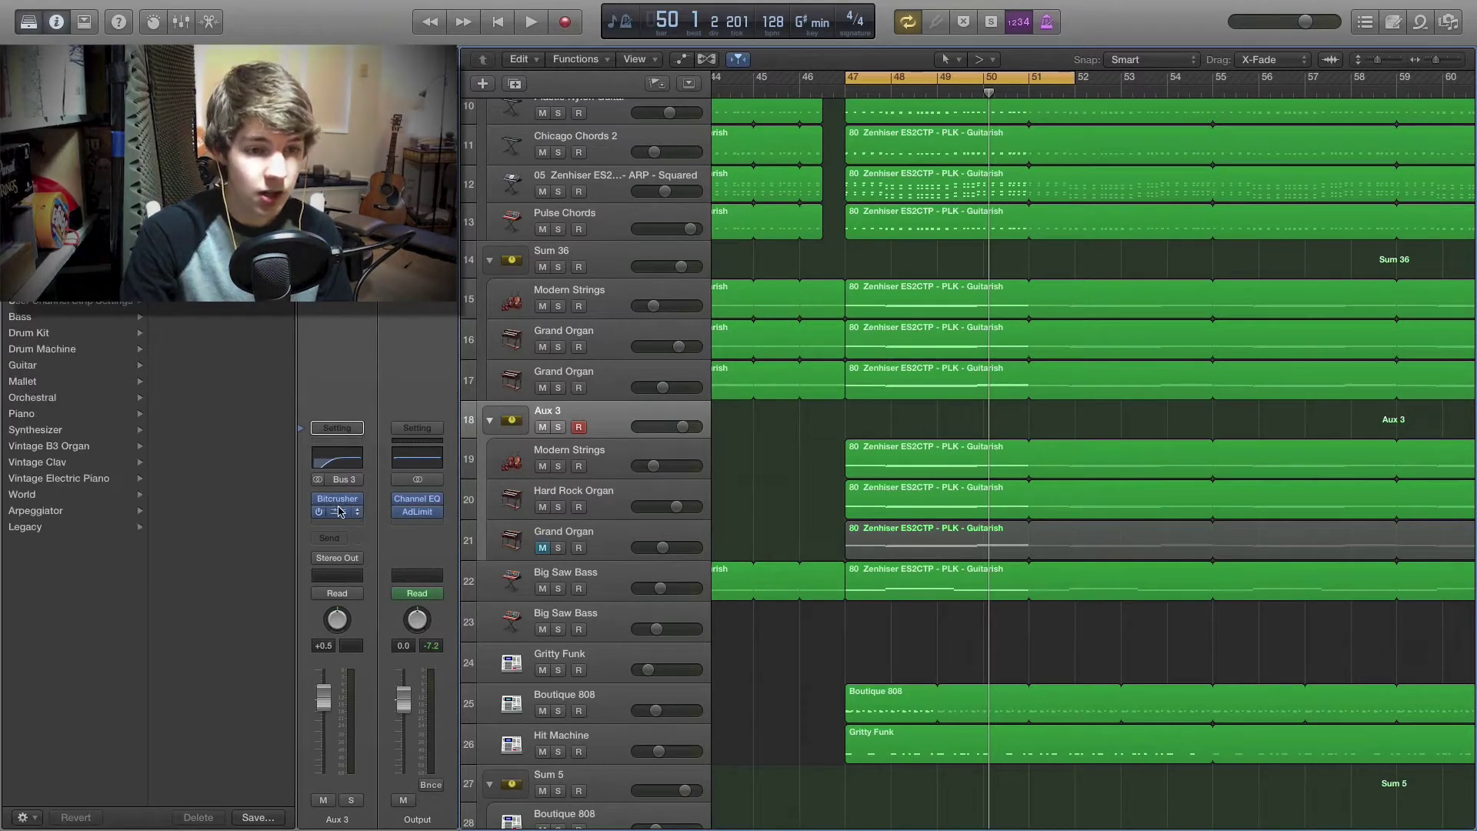
Step: Solo the Aux 3 stack, play it within the cycle range and open the Piano Roll
click(559, 427)
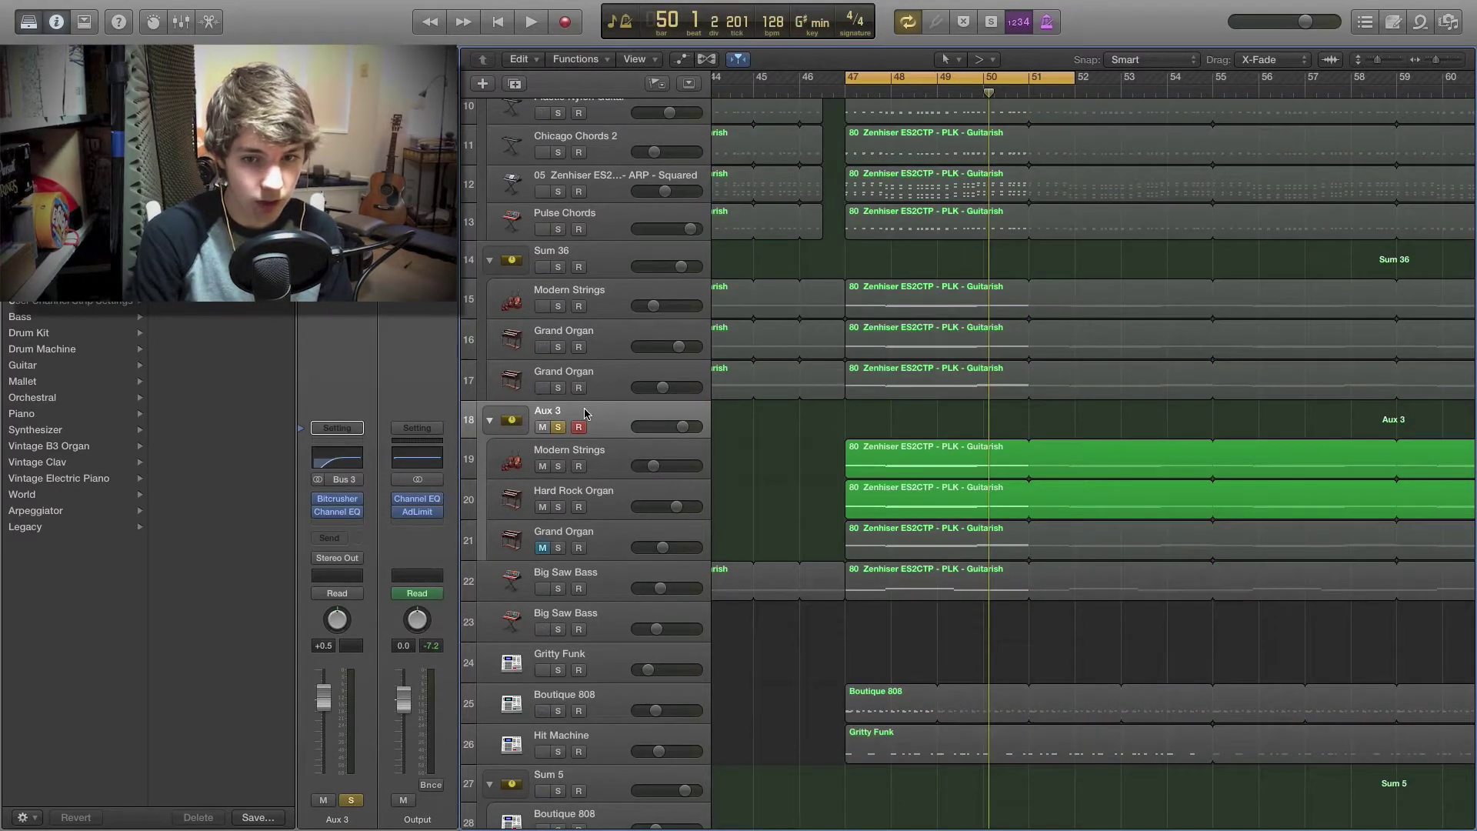
key(b)
key(space)
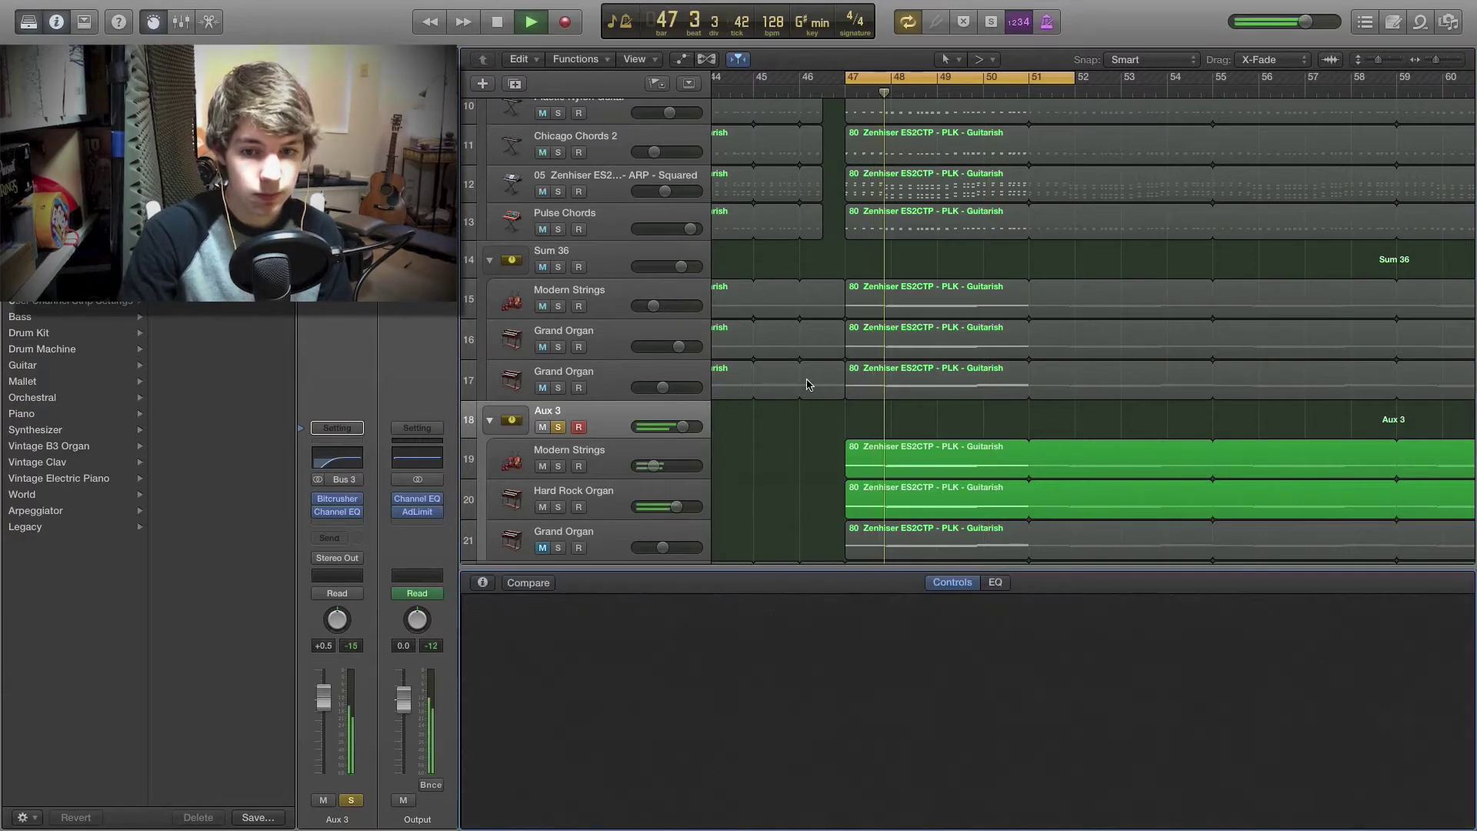
key(p)
key(space)
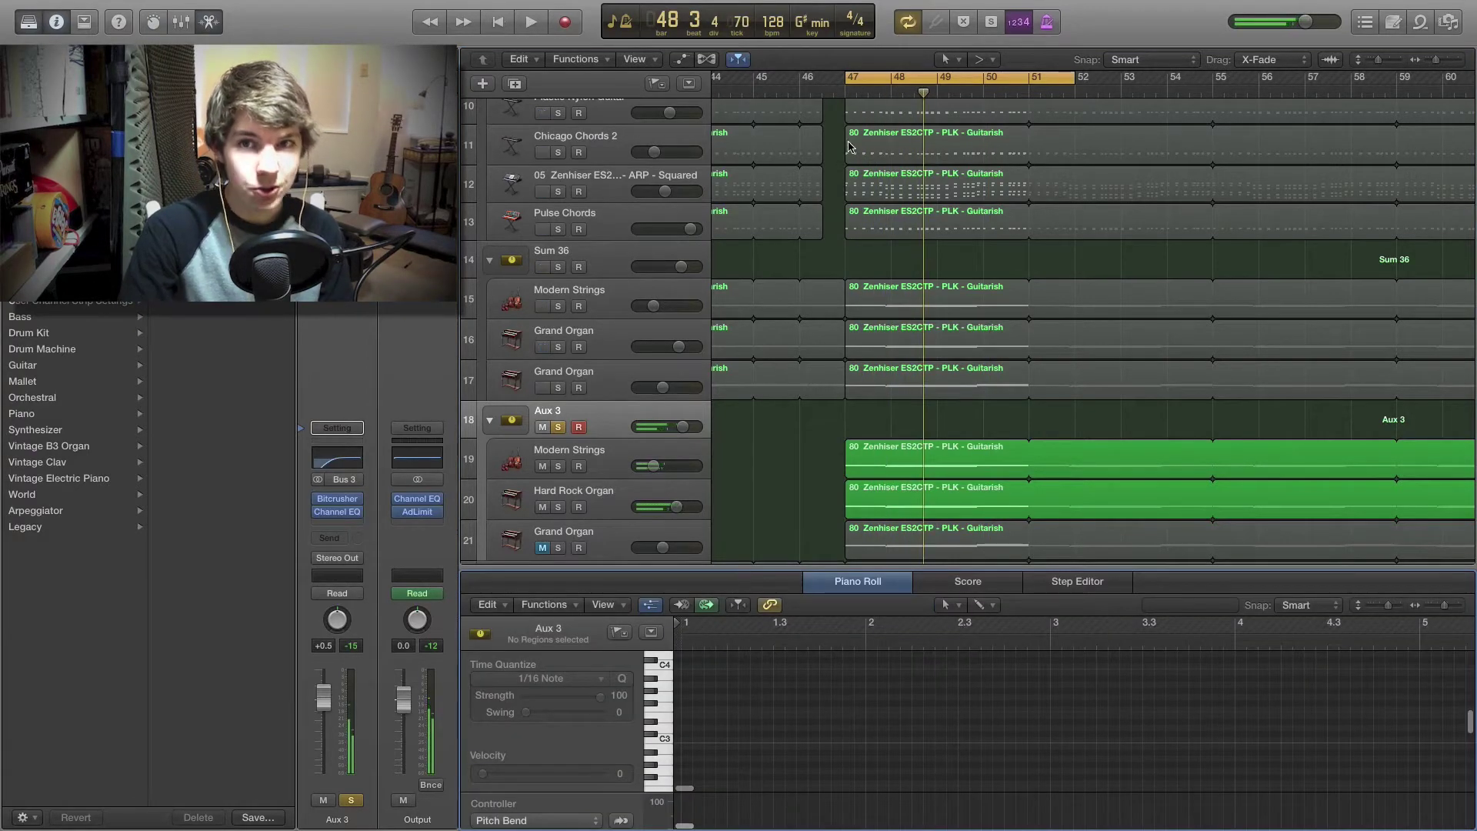
Step: Solo Sum 36 together with Aux 3, compare the two stacks by toggling their solos during playback, and stop
click(558, 268)
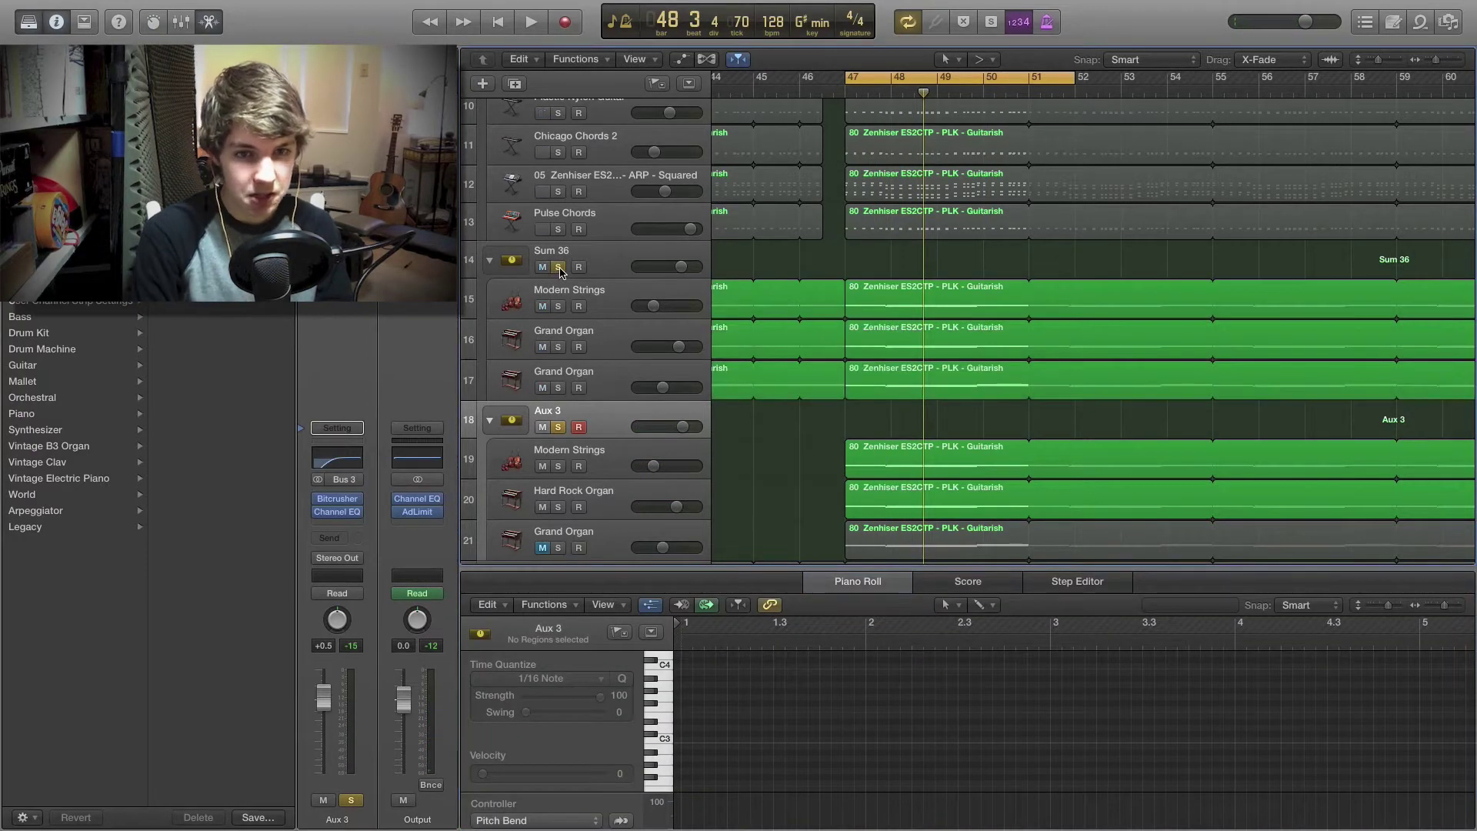
key(space)
click(559, 428)
click(559, 428)
click(568, 265)
click(568, 266)
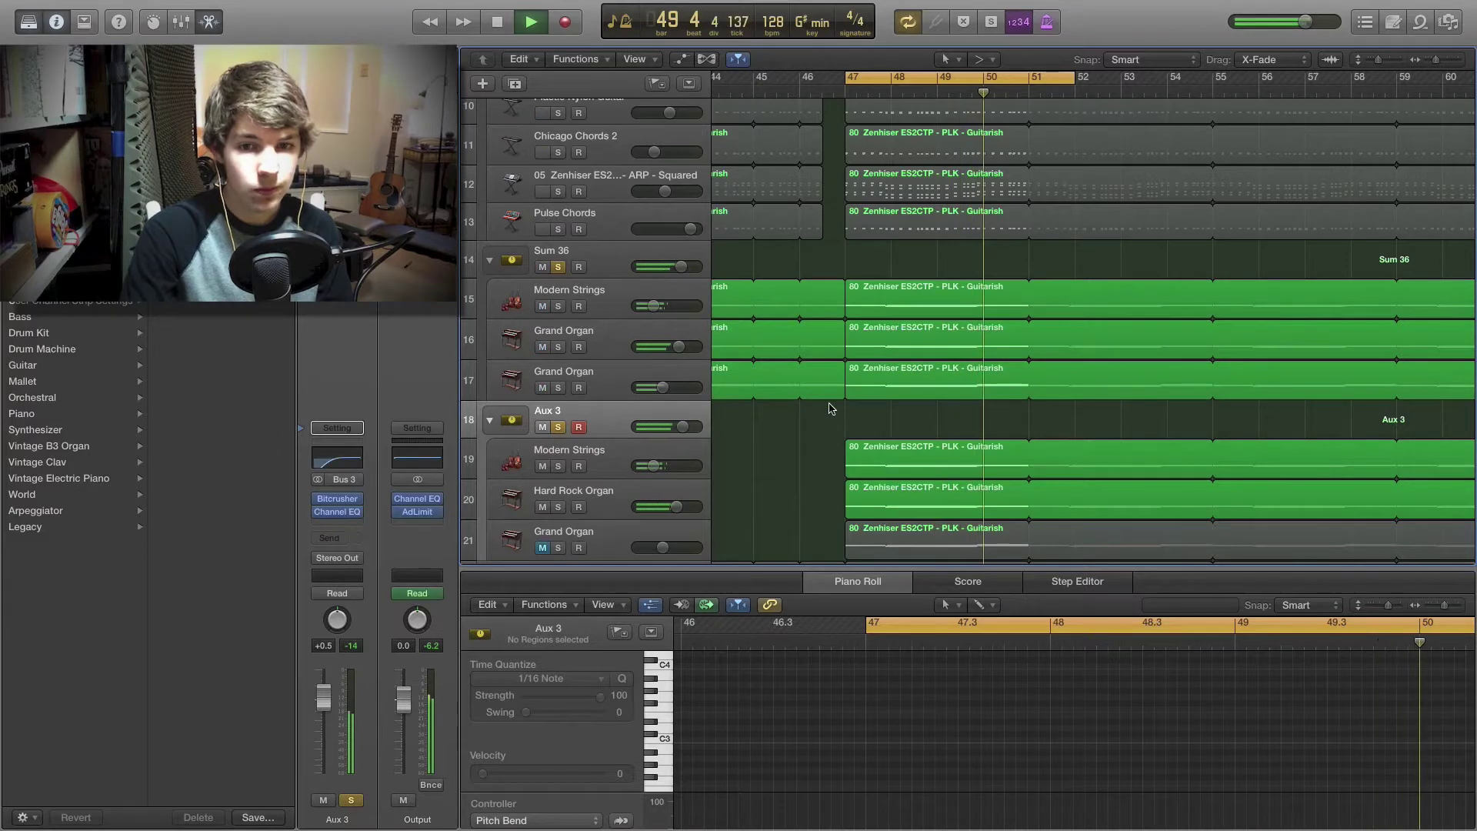
scroll(832, 409, down, 3)
key(space)
scroll(831, 408, down, 8)
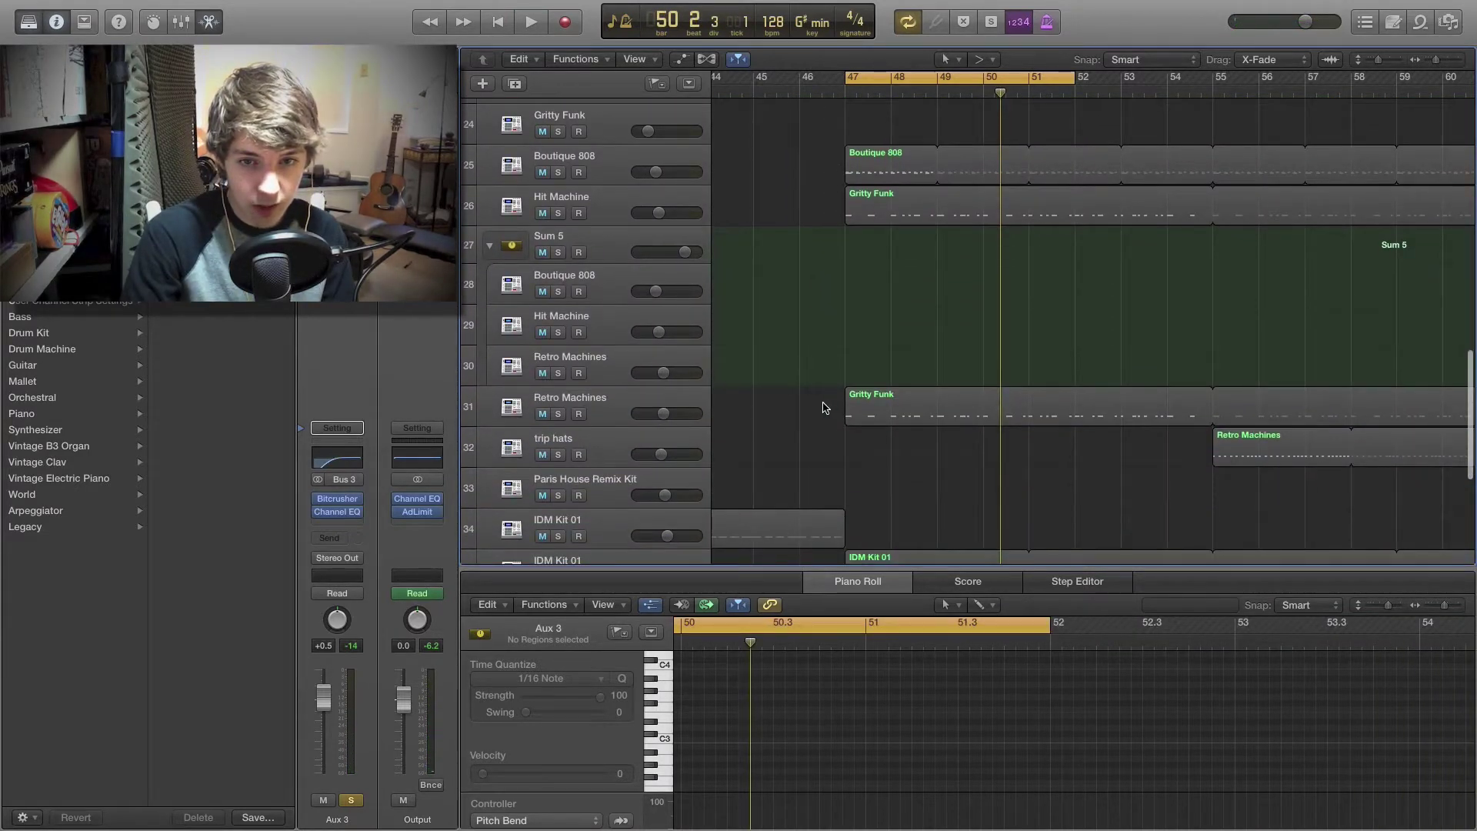
Step: Solo the Big Saw Bass on track 22 alongside the two soloed stacks during cycle playback, then stop
scroll(829, 408, up, 3)
scroll(827, 408, up, 5)
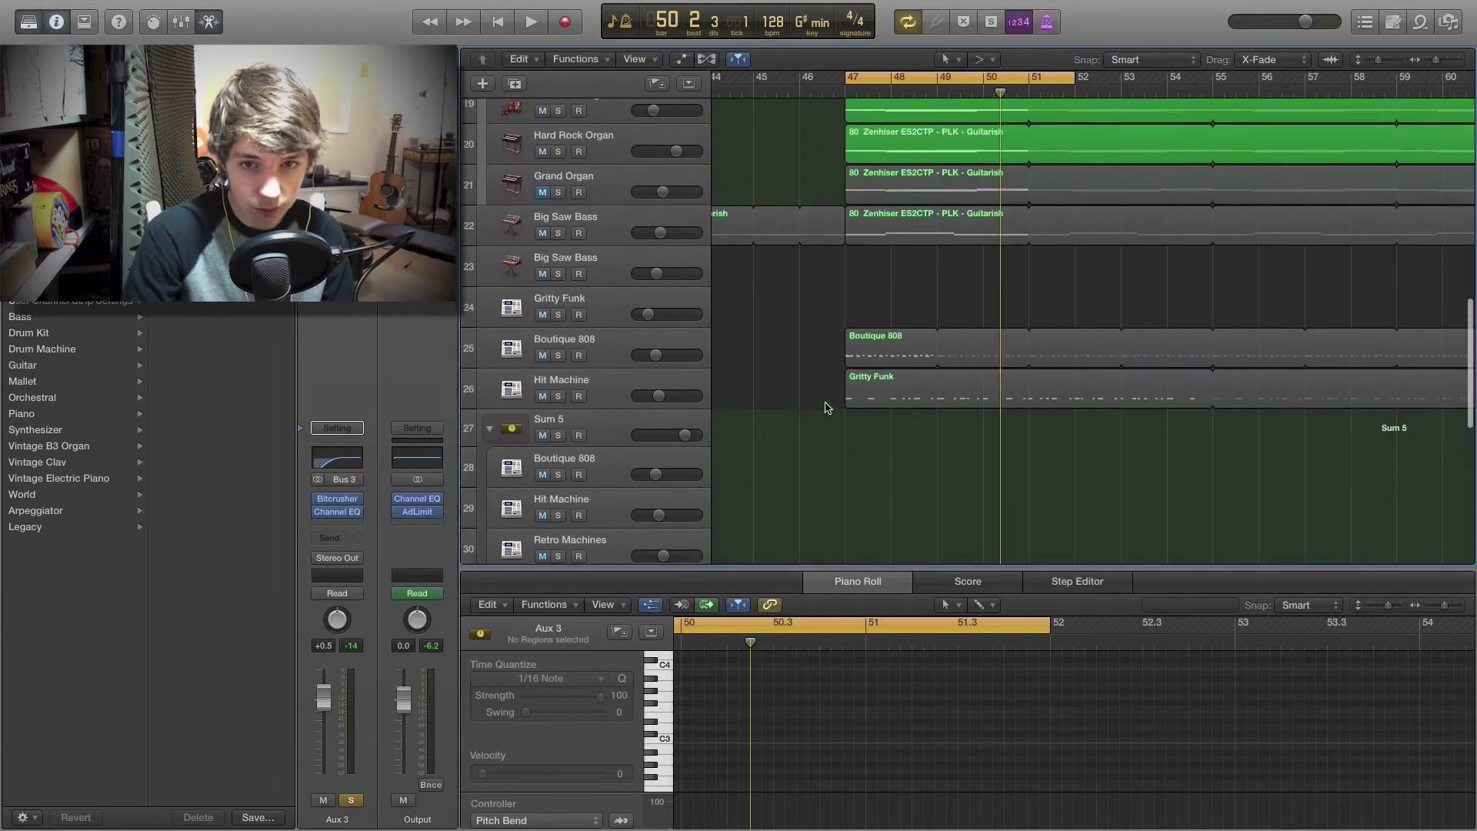
scroll(824, 406, up, 1)
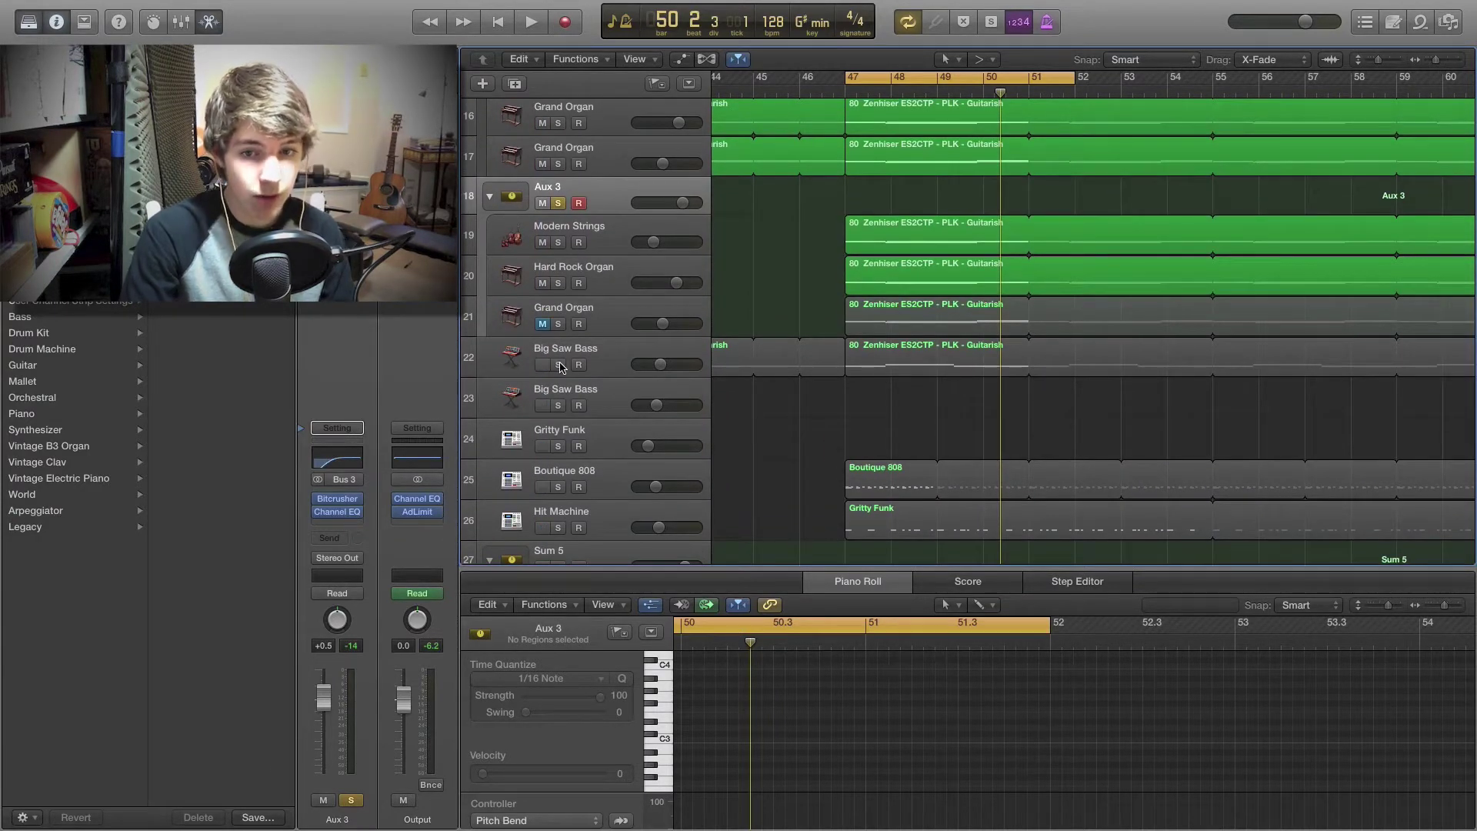
key(space)
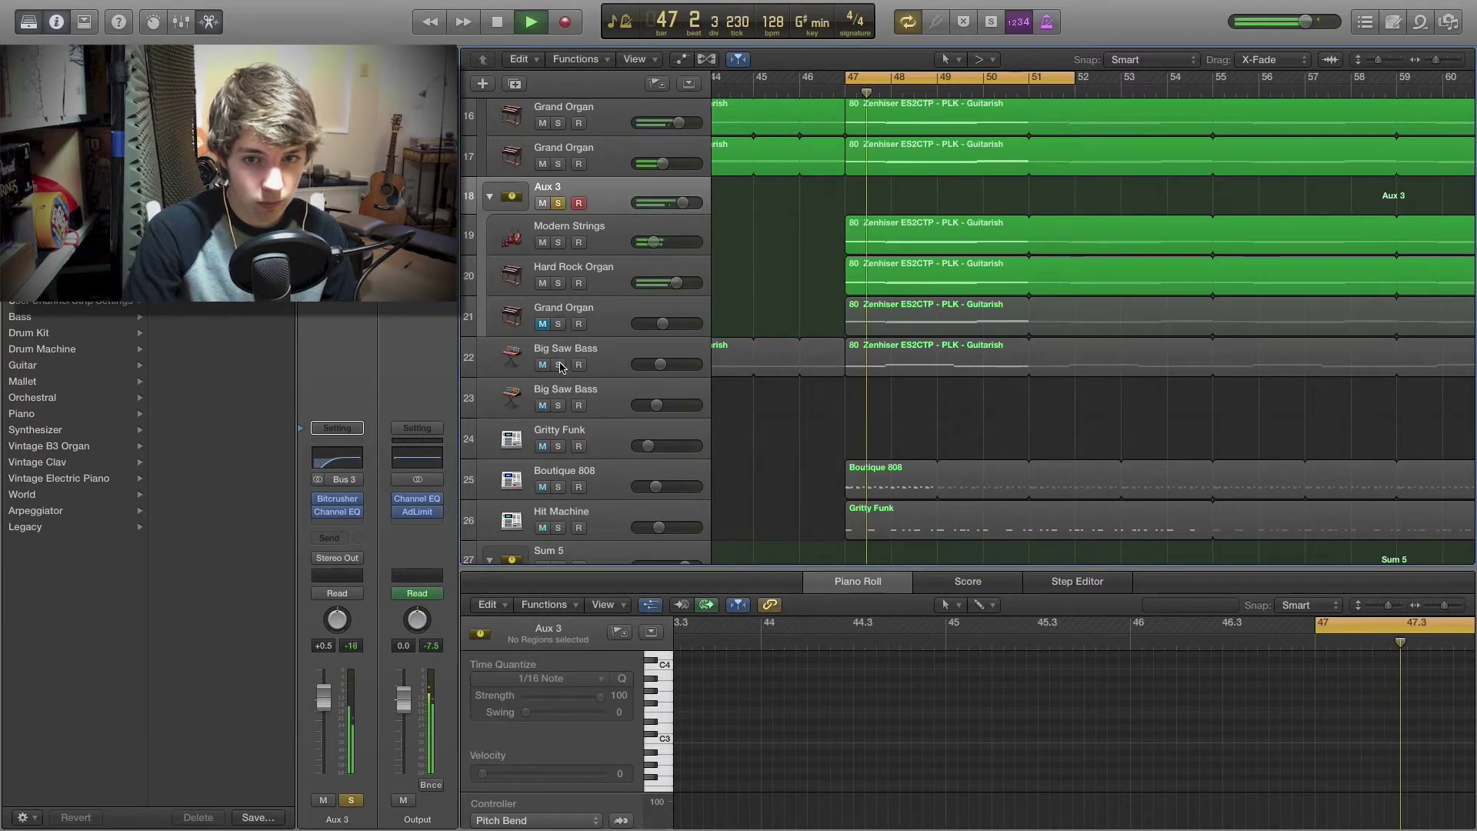
click(560, 366)
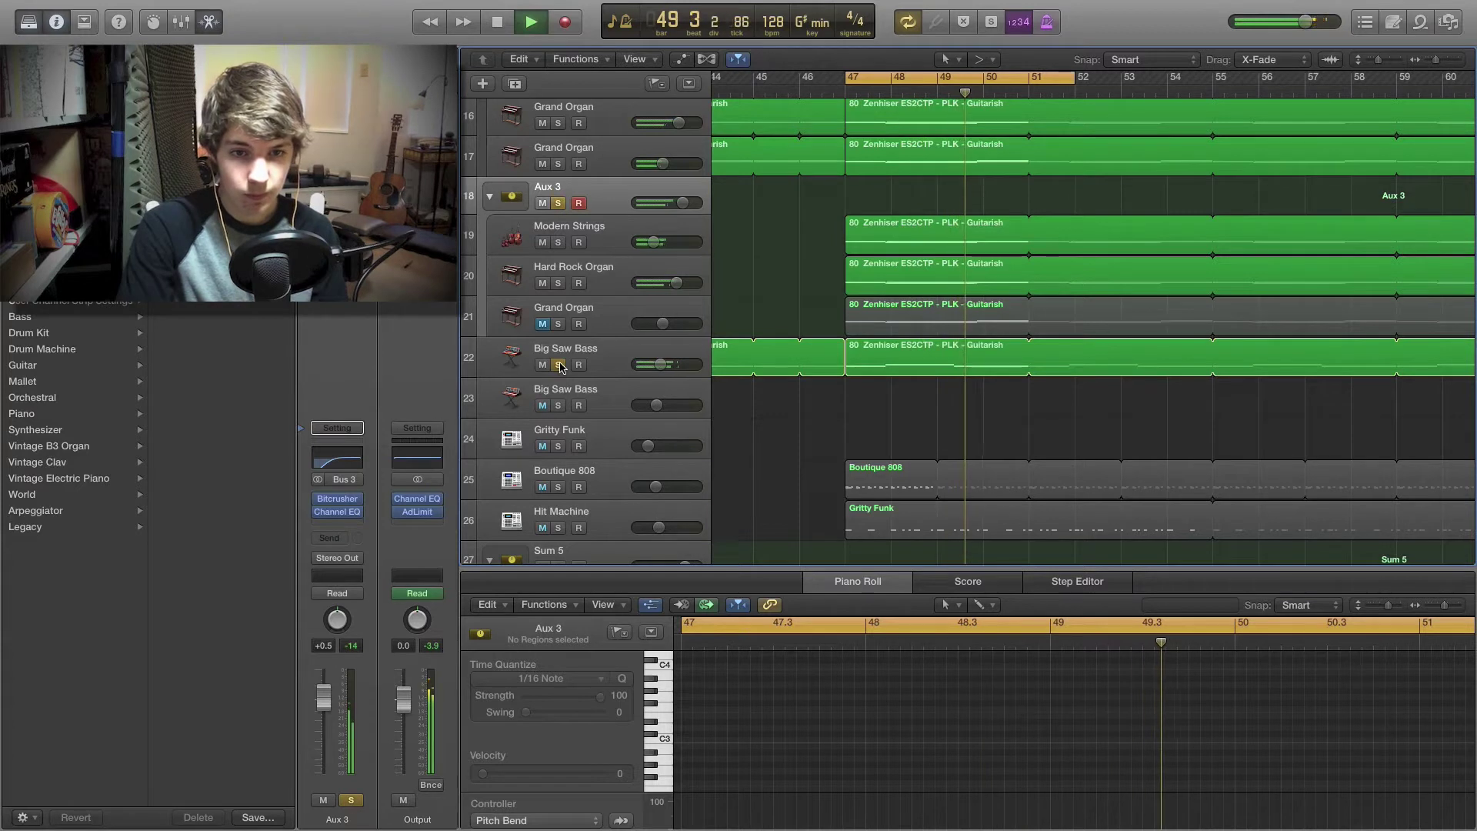
key(space)
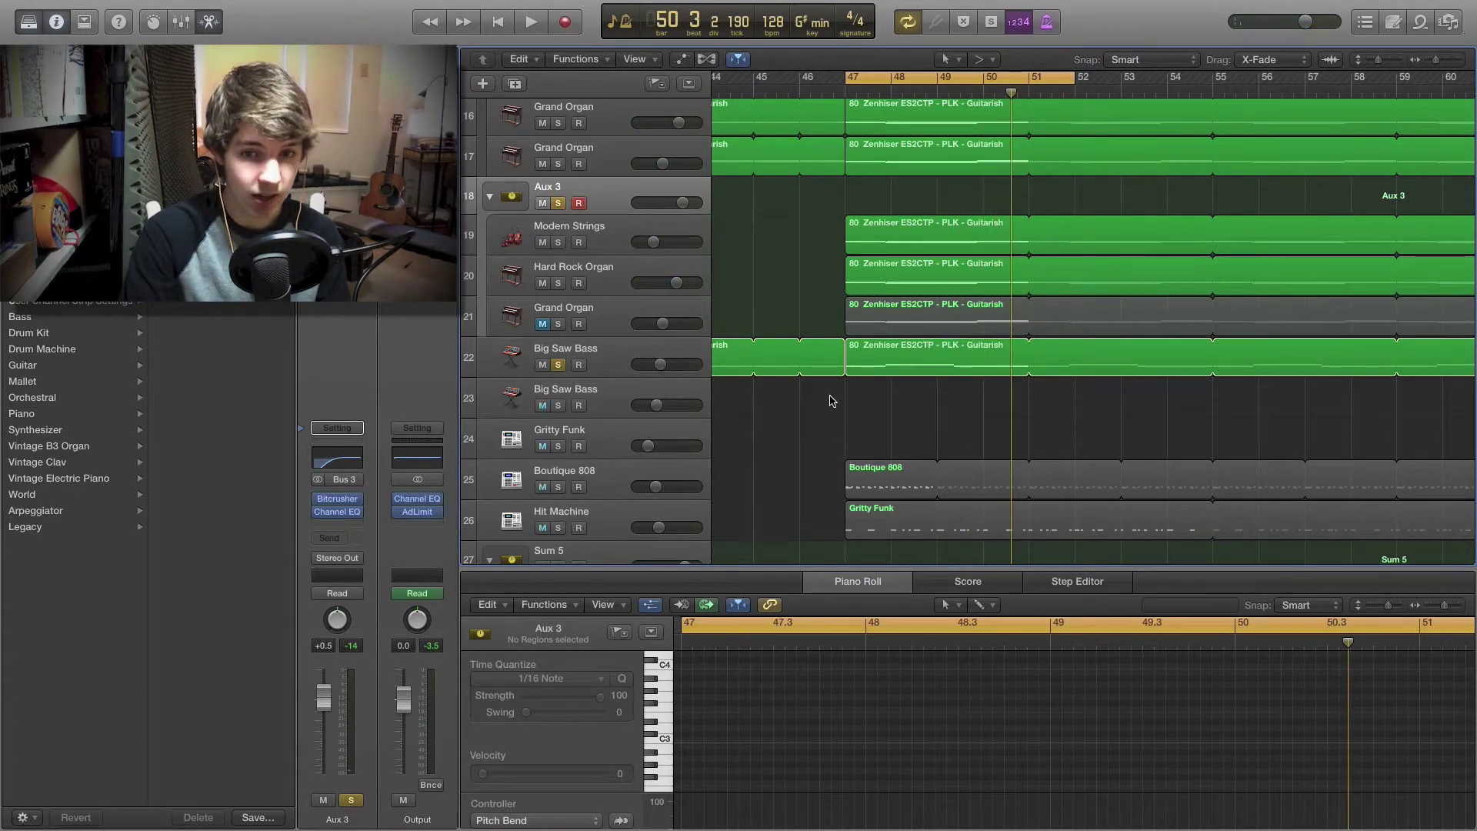
Step: Close the Piano Roll and unsolo the Big Saw Bass, Aux 3 and Sum 36
scroll(830, 401, up, 3)
key(e)
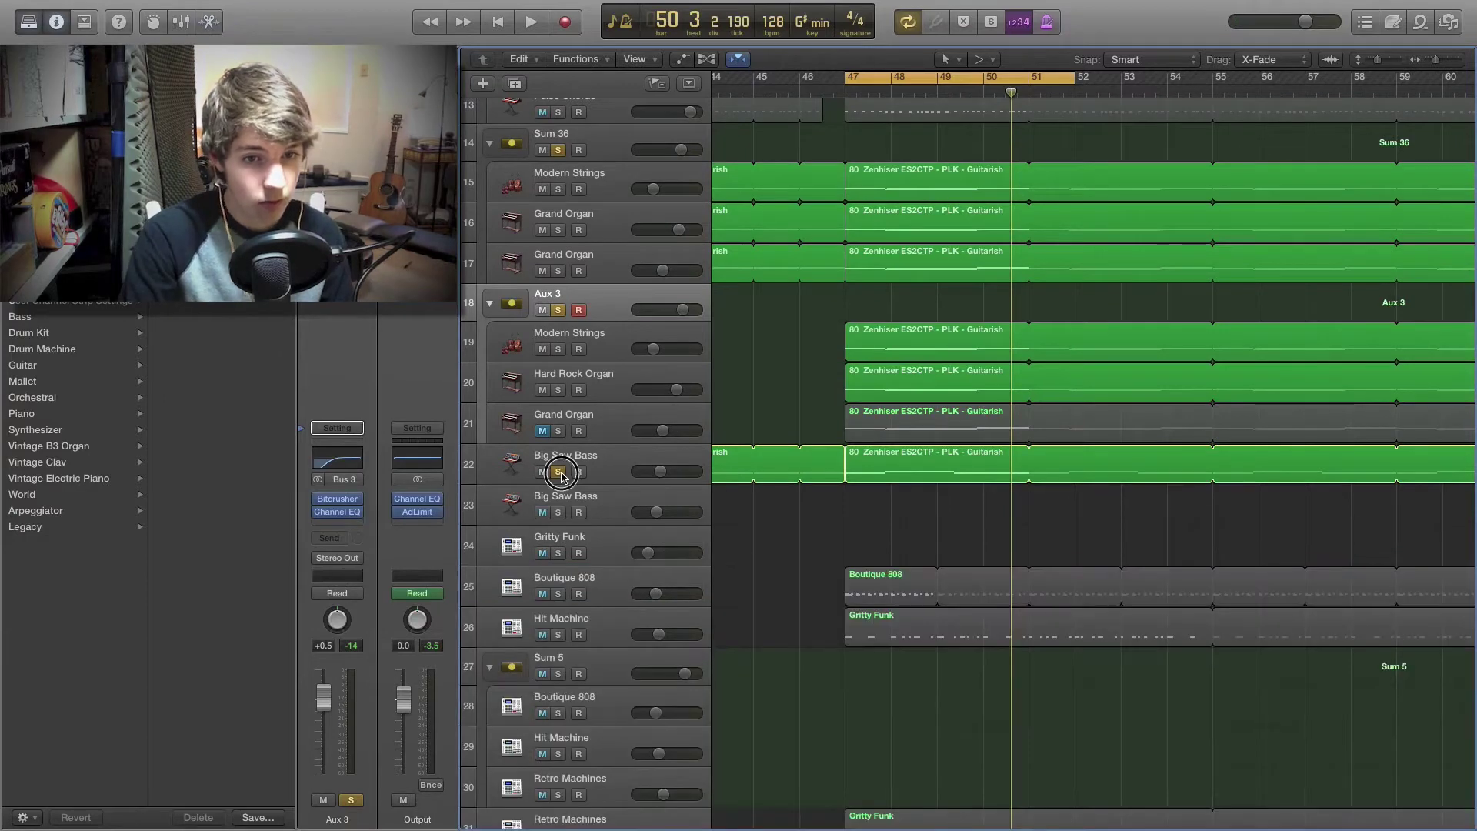
click(558, 471)
click(559, 311)
scroll(768, 321, up, 4)
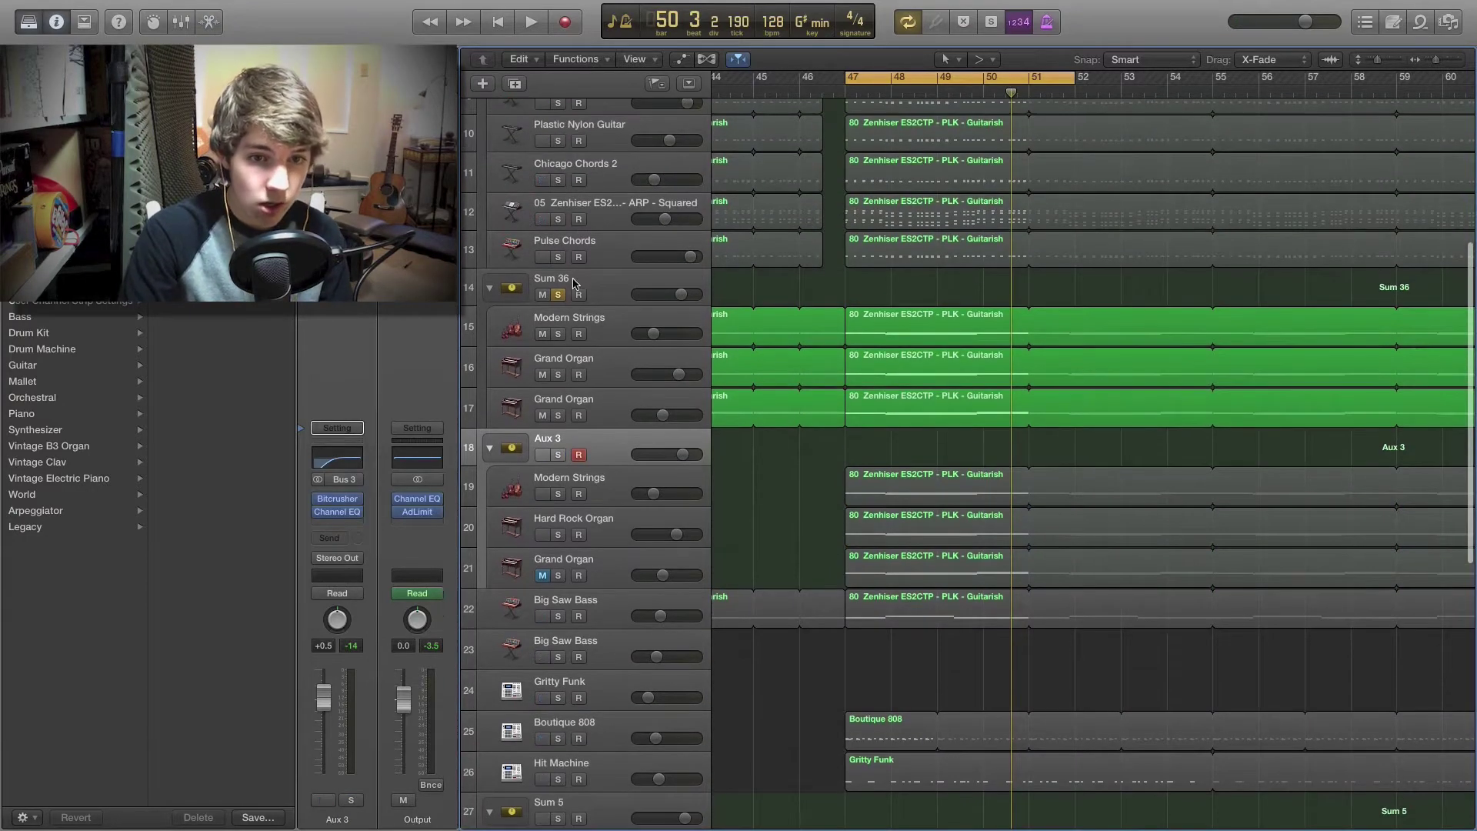
click(559, 298)
scroll(880, 364, up, 9)
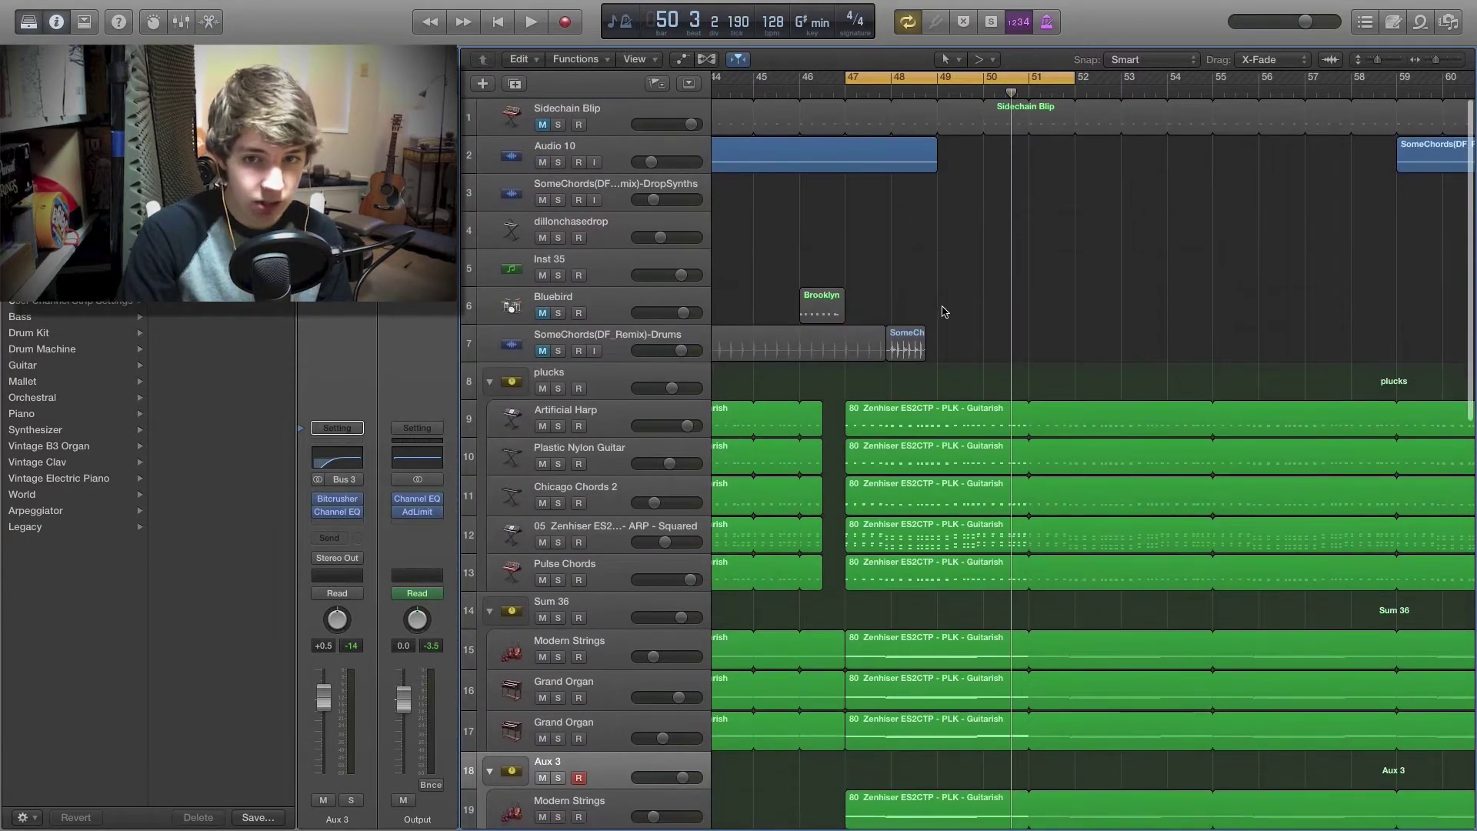
Step: Shorten the cycle range so that it ends at bar 51
click(955, 76)
click(897, 77)
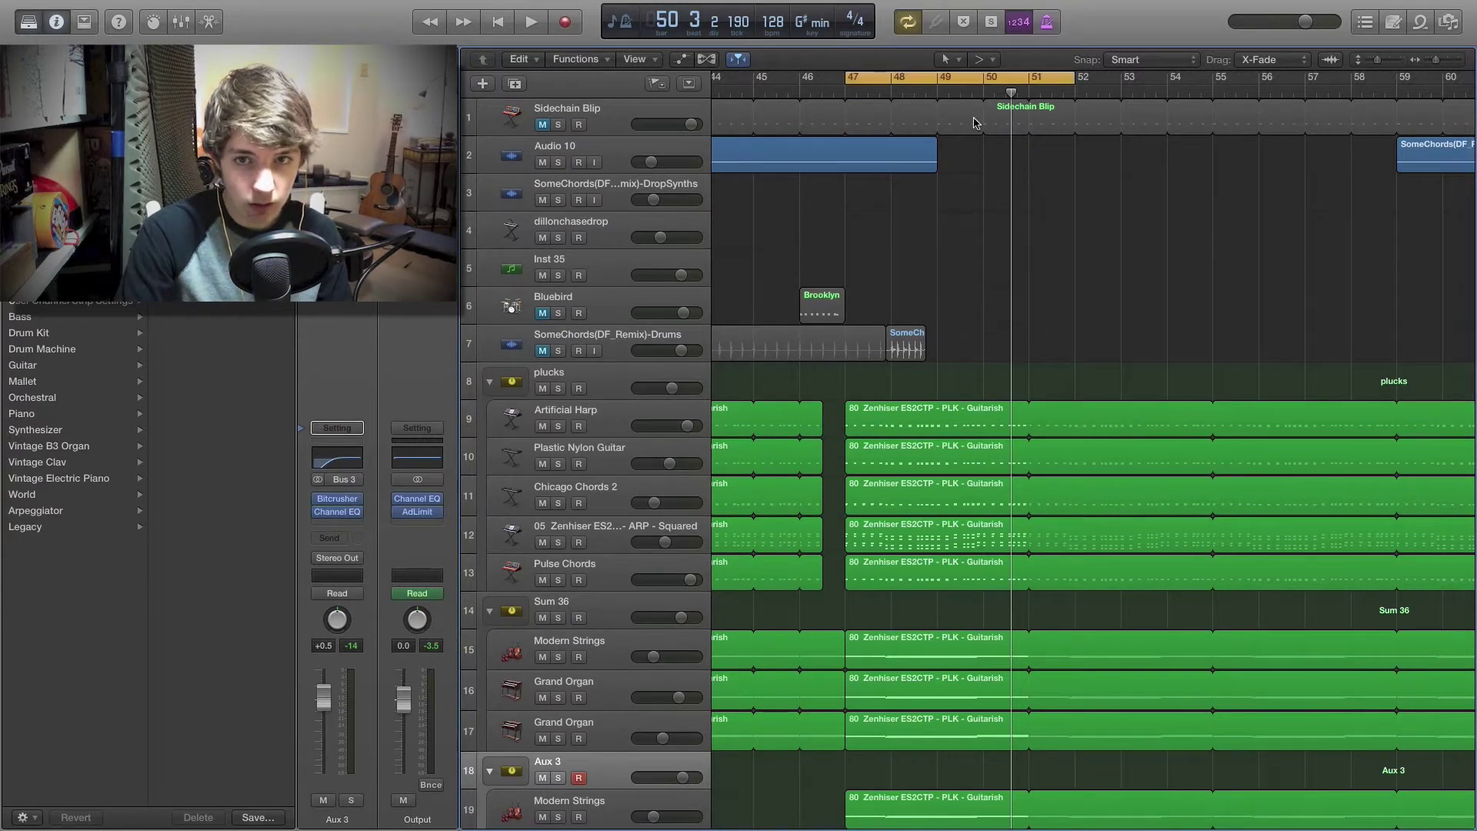
drag(1071, 79, 1029, 79)
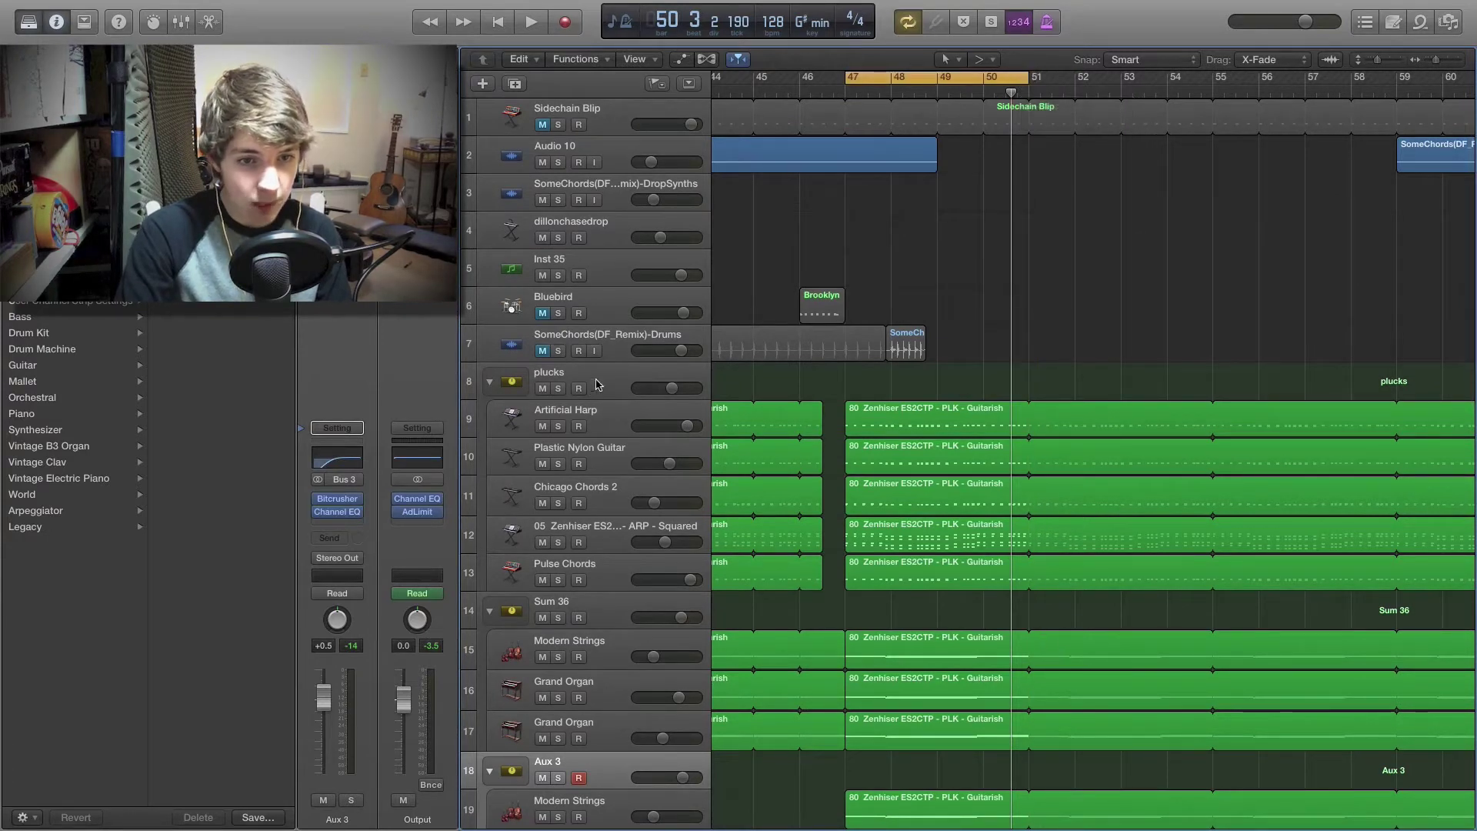
Step: Select the plucks stack and show the track automation to view its filter curve before bar 47
click(594, 395)
scroll(965, 386, down, 2)
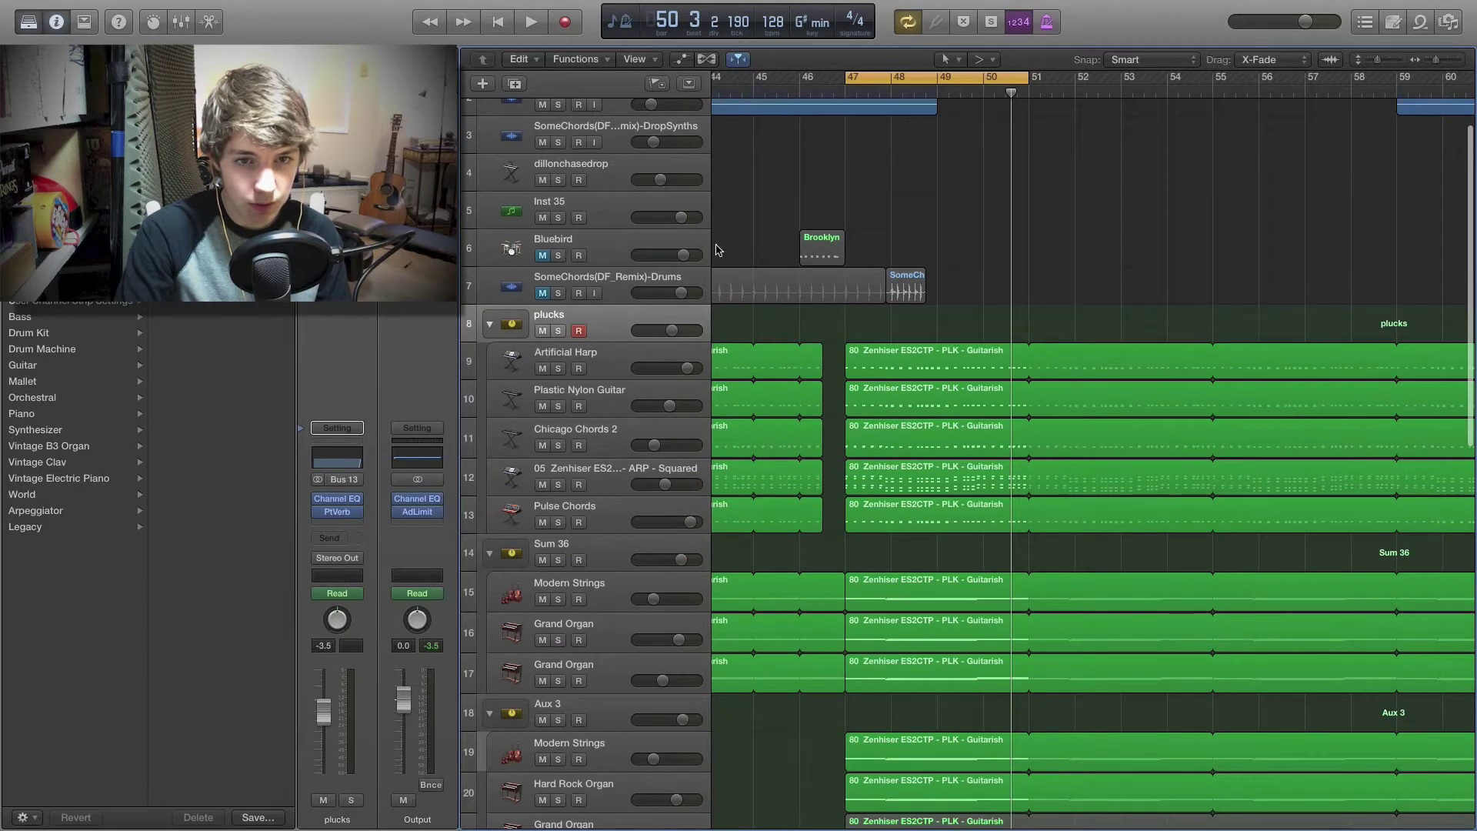
key(a)
scroll(896, 330, left, 5)
scroll(896, 329, right, 3)
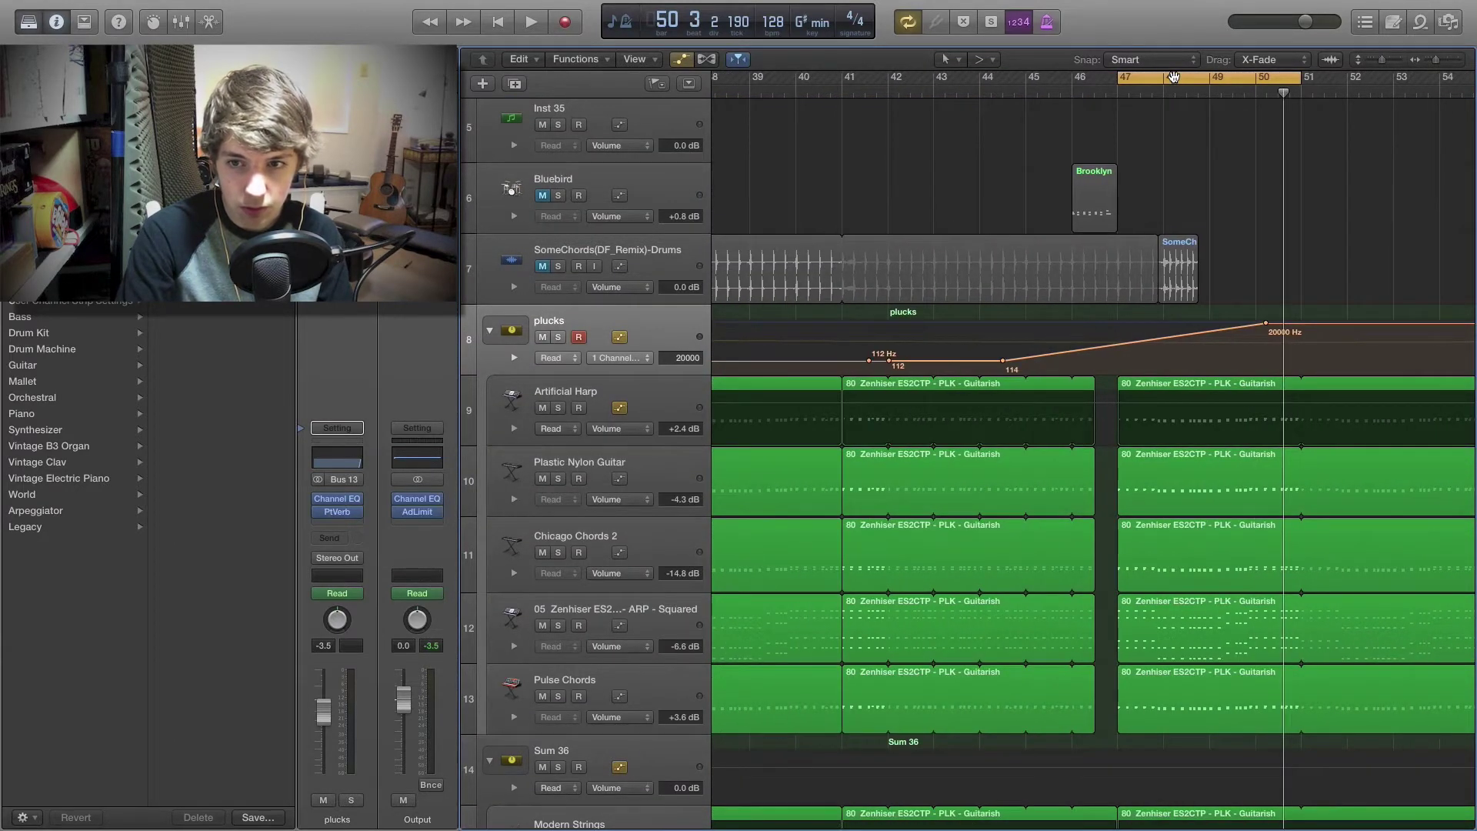
Step: Play the cycle from bar 47, solo the plucks stack and stop playback
scroll(1166, 123, right, 5)
key(space)
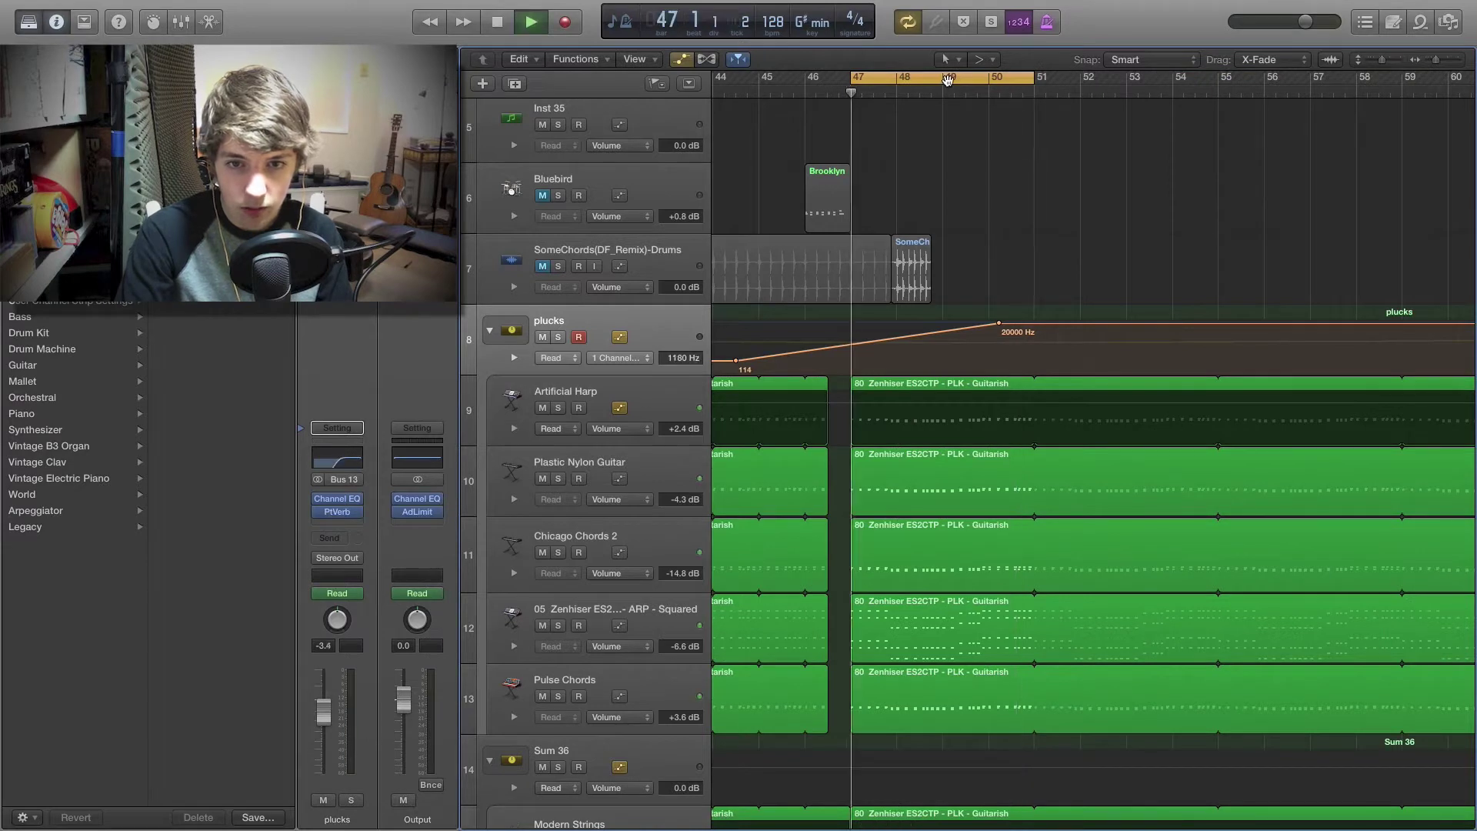
click(559, 338)
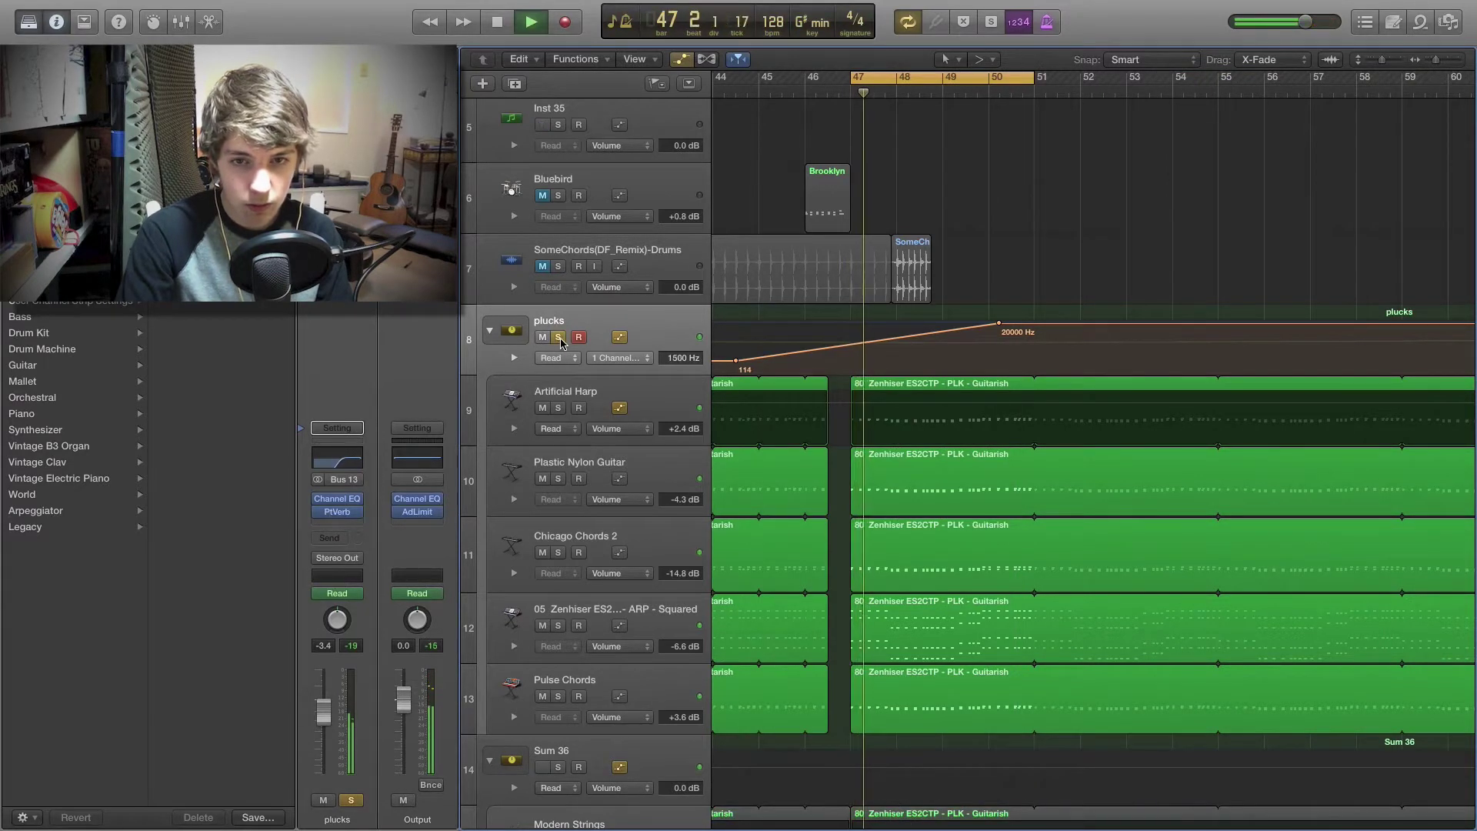
key(space)
Step: Move the cycle range to bars 41–45, play the soloed plucks there briefly and hide the automation
scroll(878, 165, left, 7)
drag(1243, 77, 969, 83)
key(space)
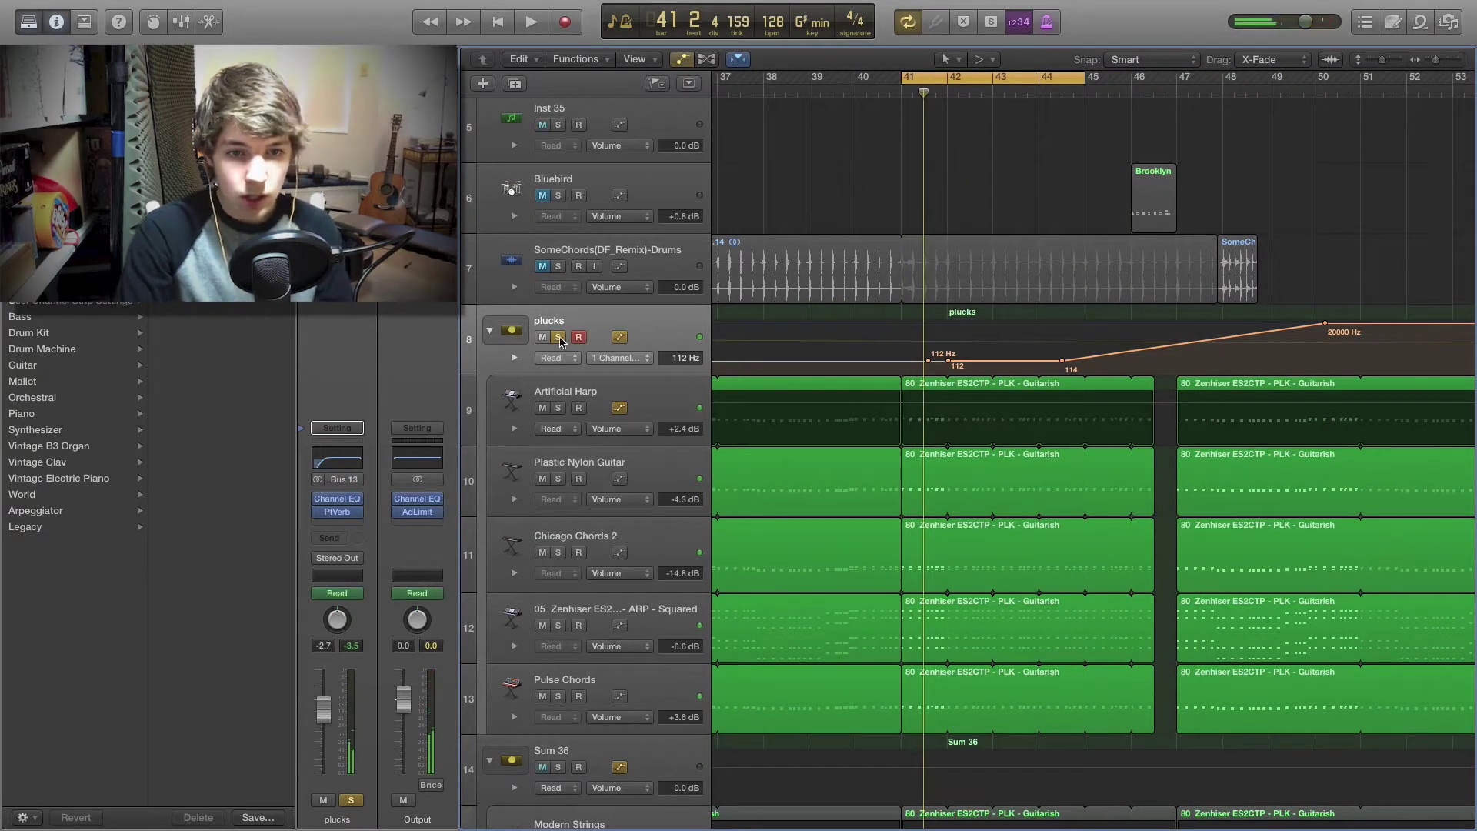
key(a)
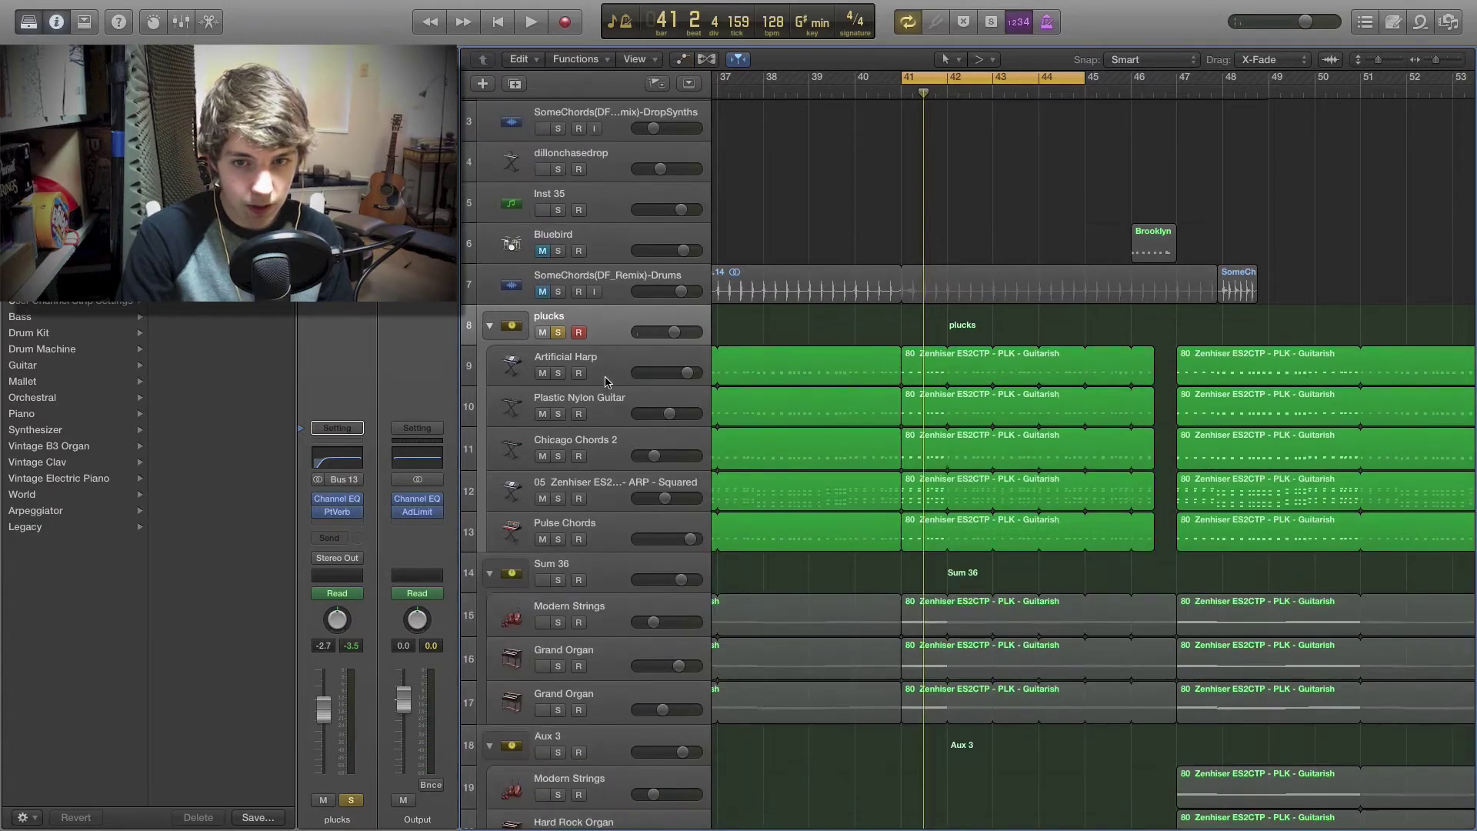
Step: Solo only the ARP - Squared track instead of the whole plucks stack, play it in the cycle and stop
click(566, 370)
click(558, 484)
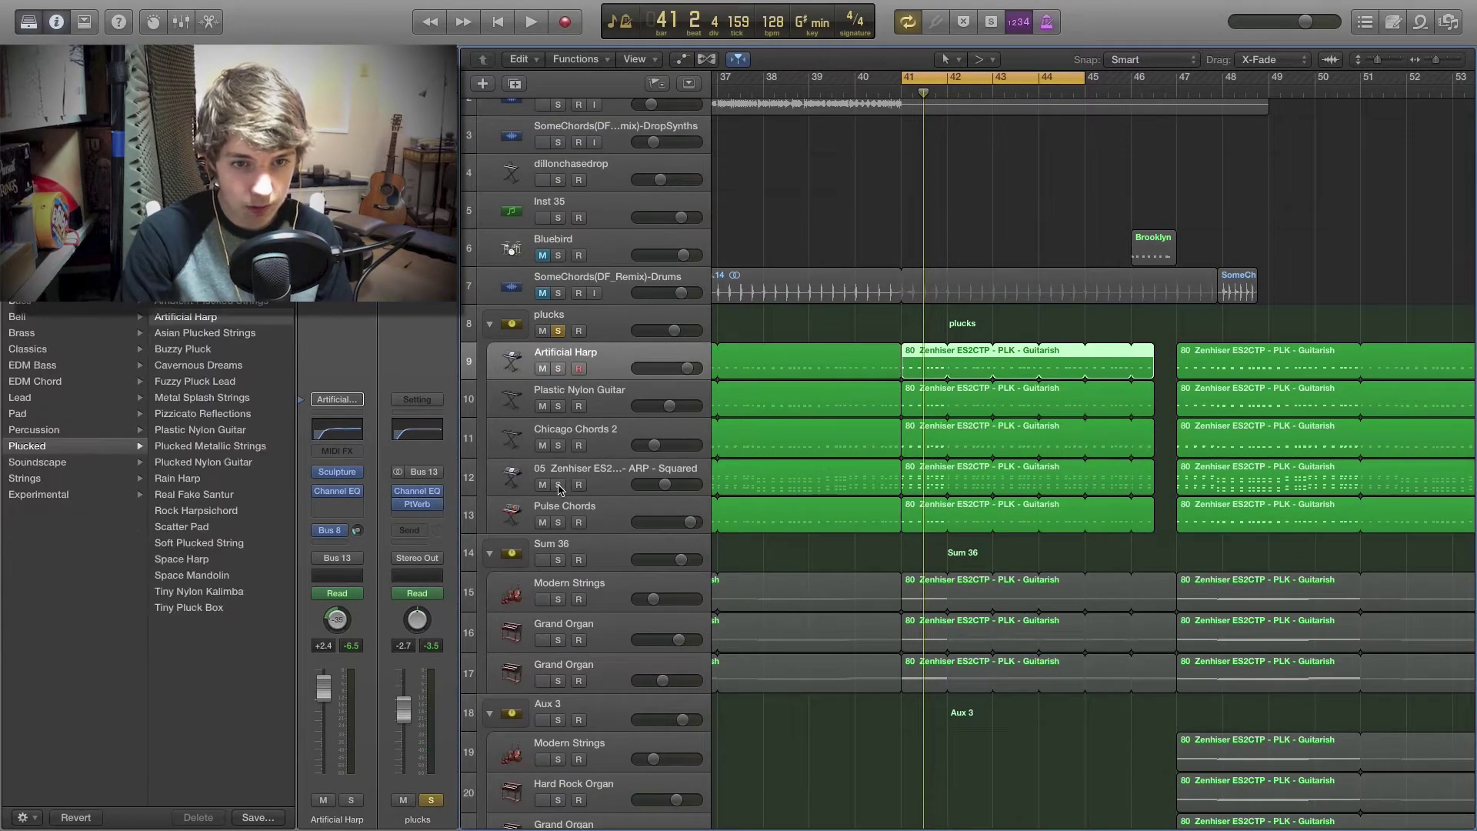
key(space)
click(558, 331)
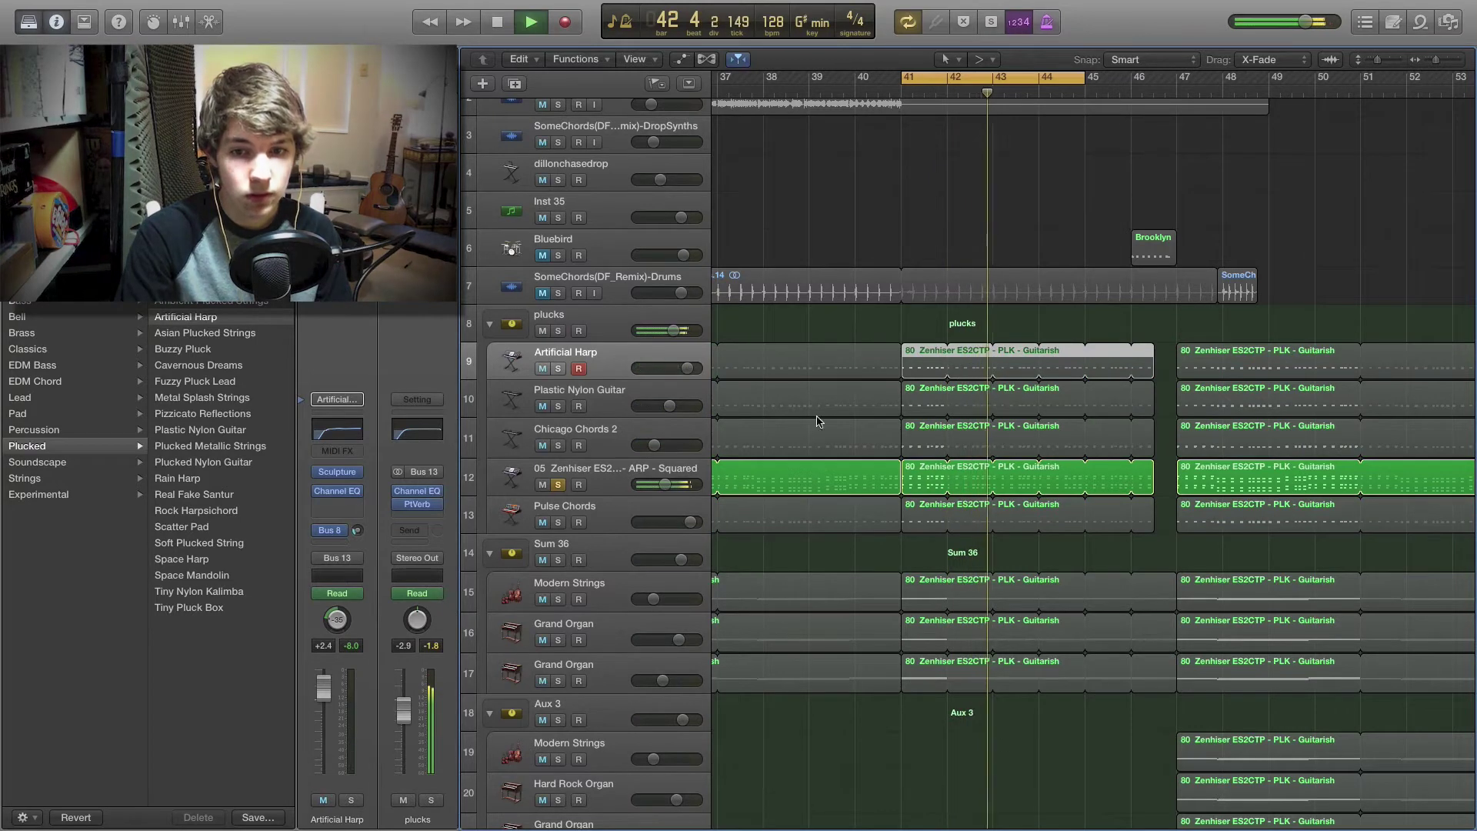
key(space)
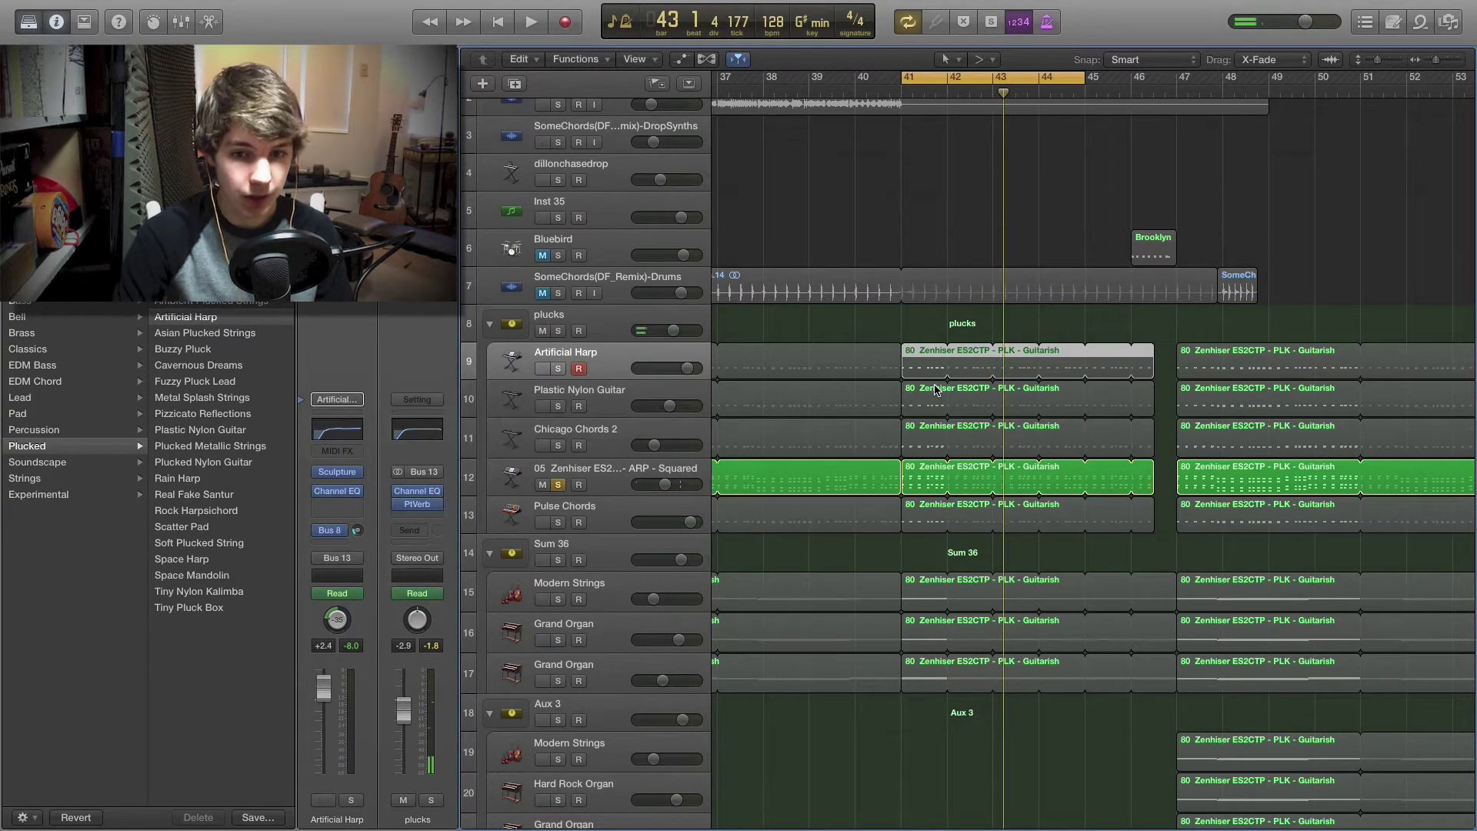
Step: Add Pulse Chords to the solo, play it together with ARP - Squared and view its channel strip
key(super+Right)
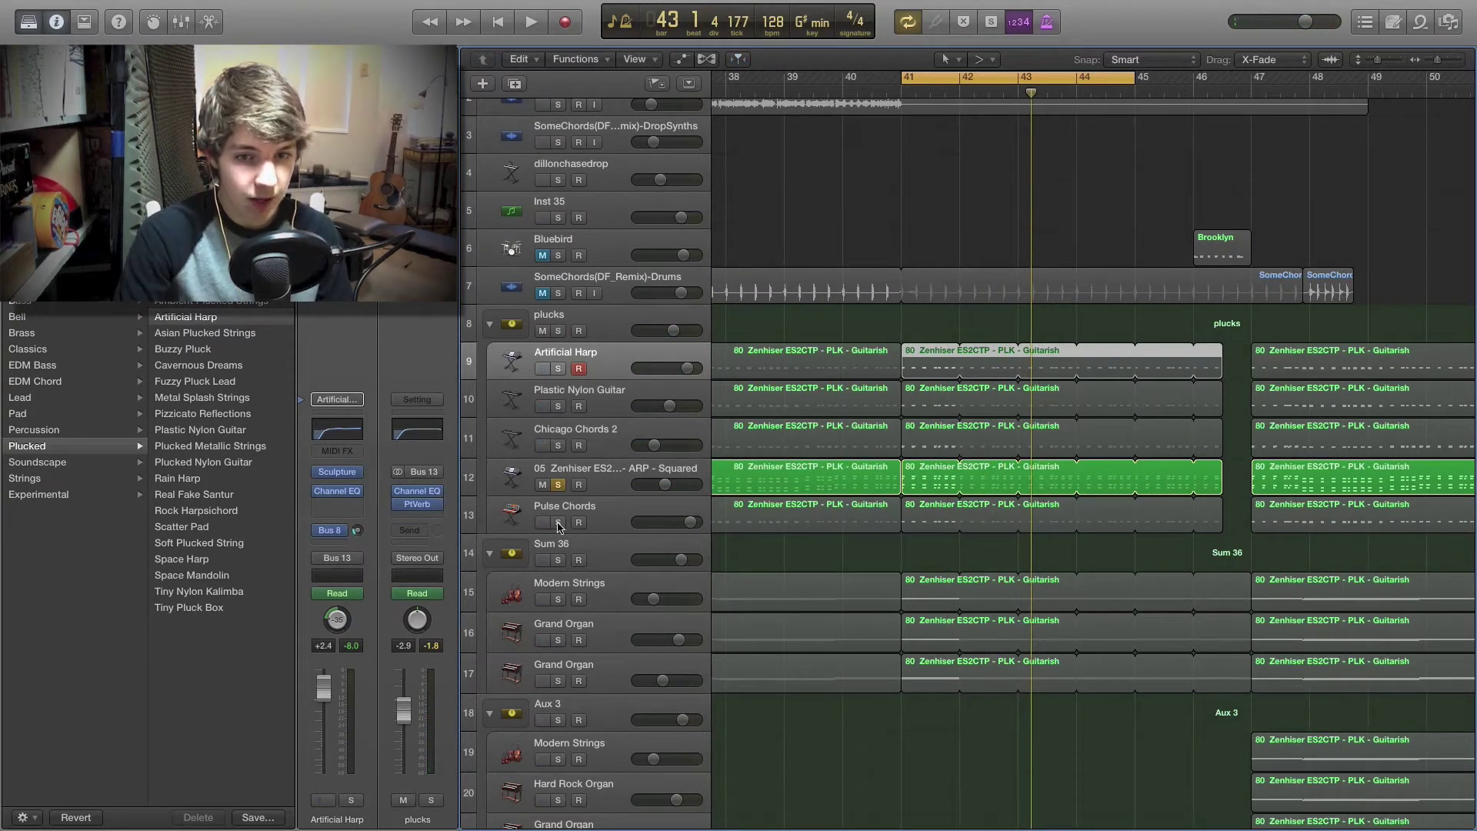
key(space)
click(558, 523)
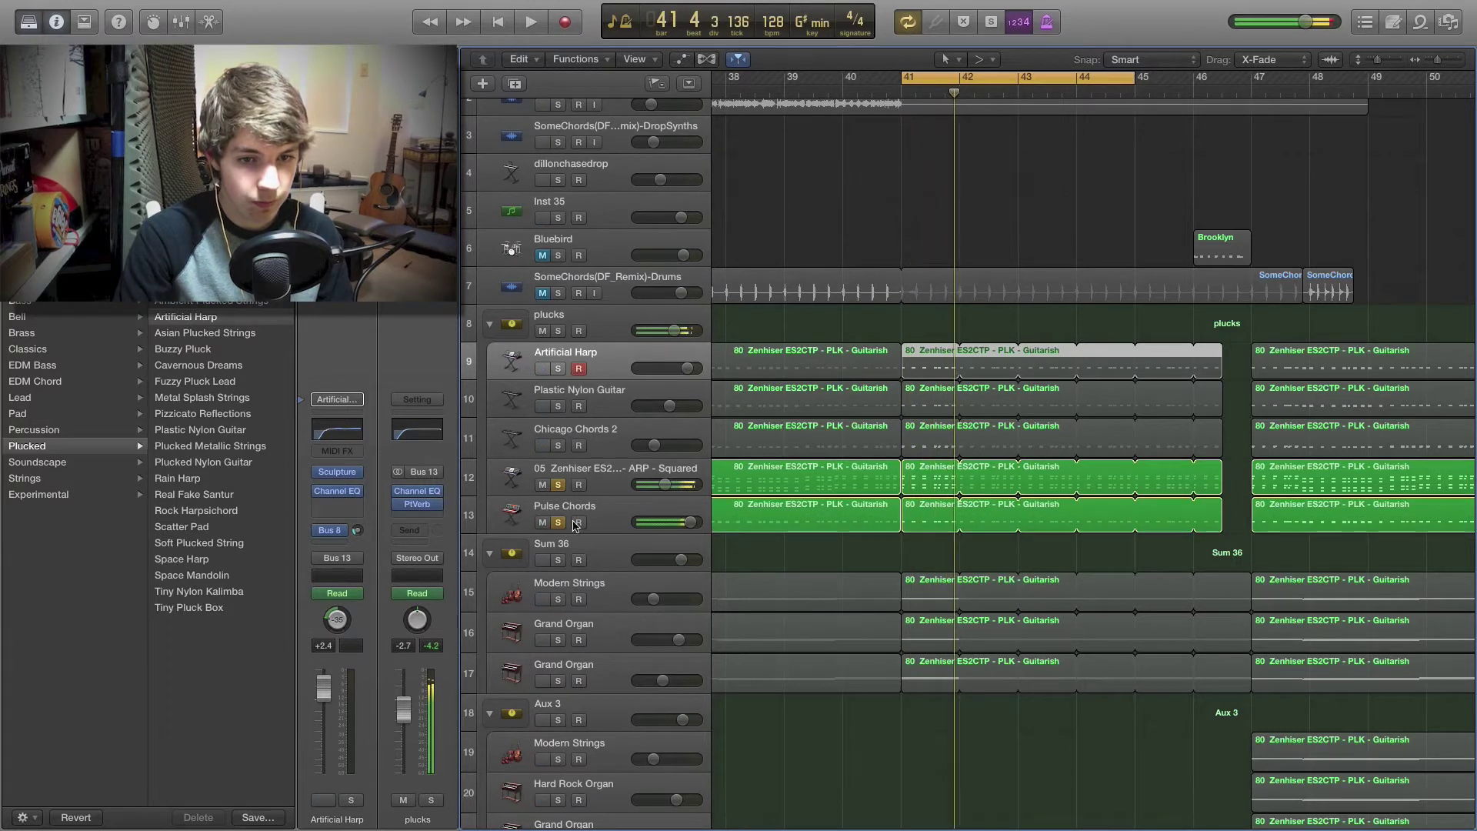
click(608, 514)
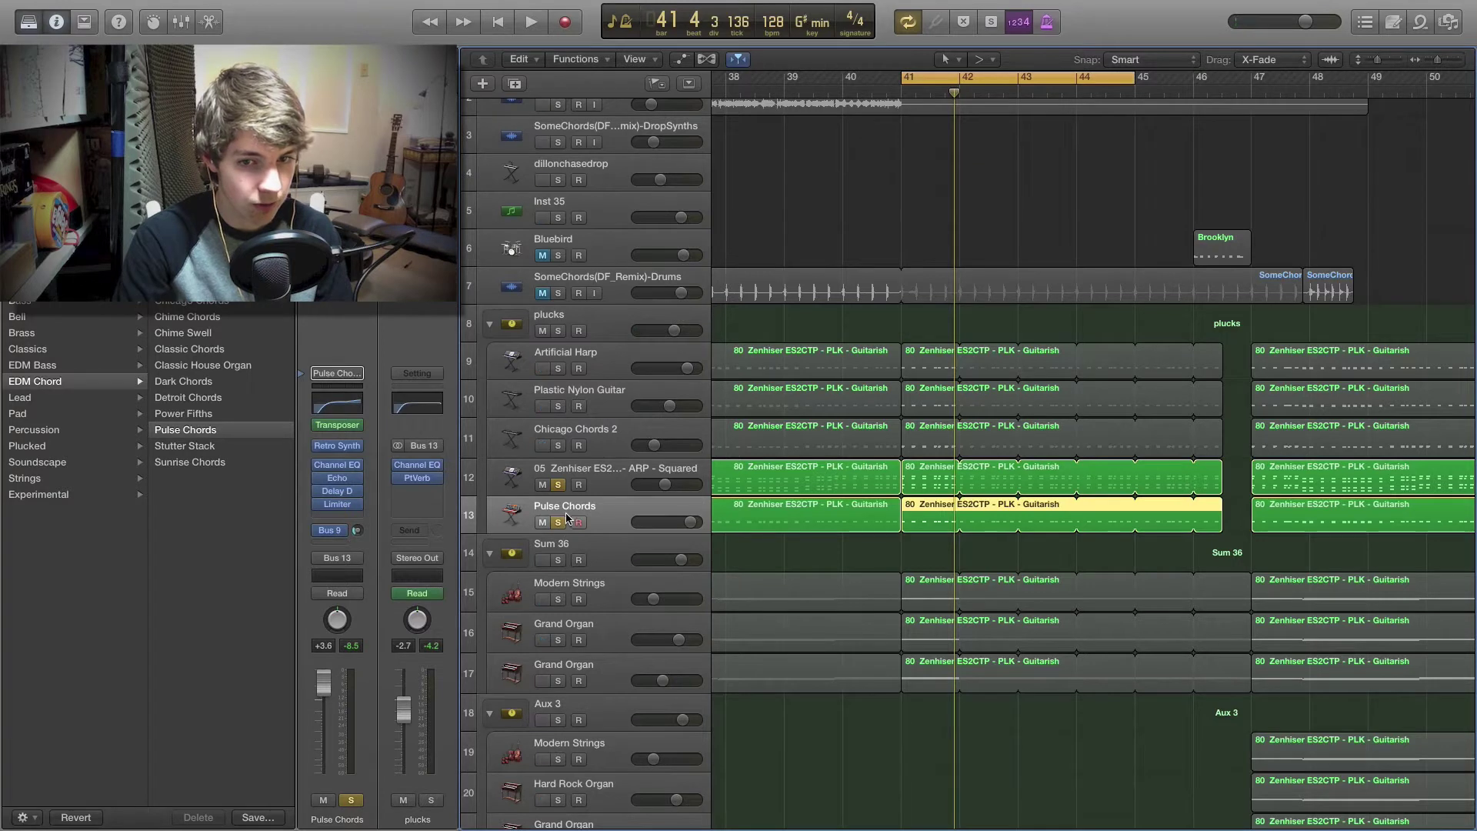
key(space)
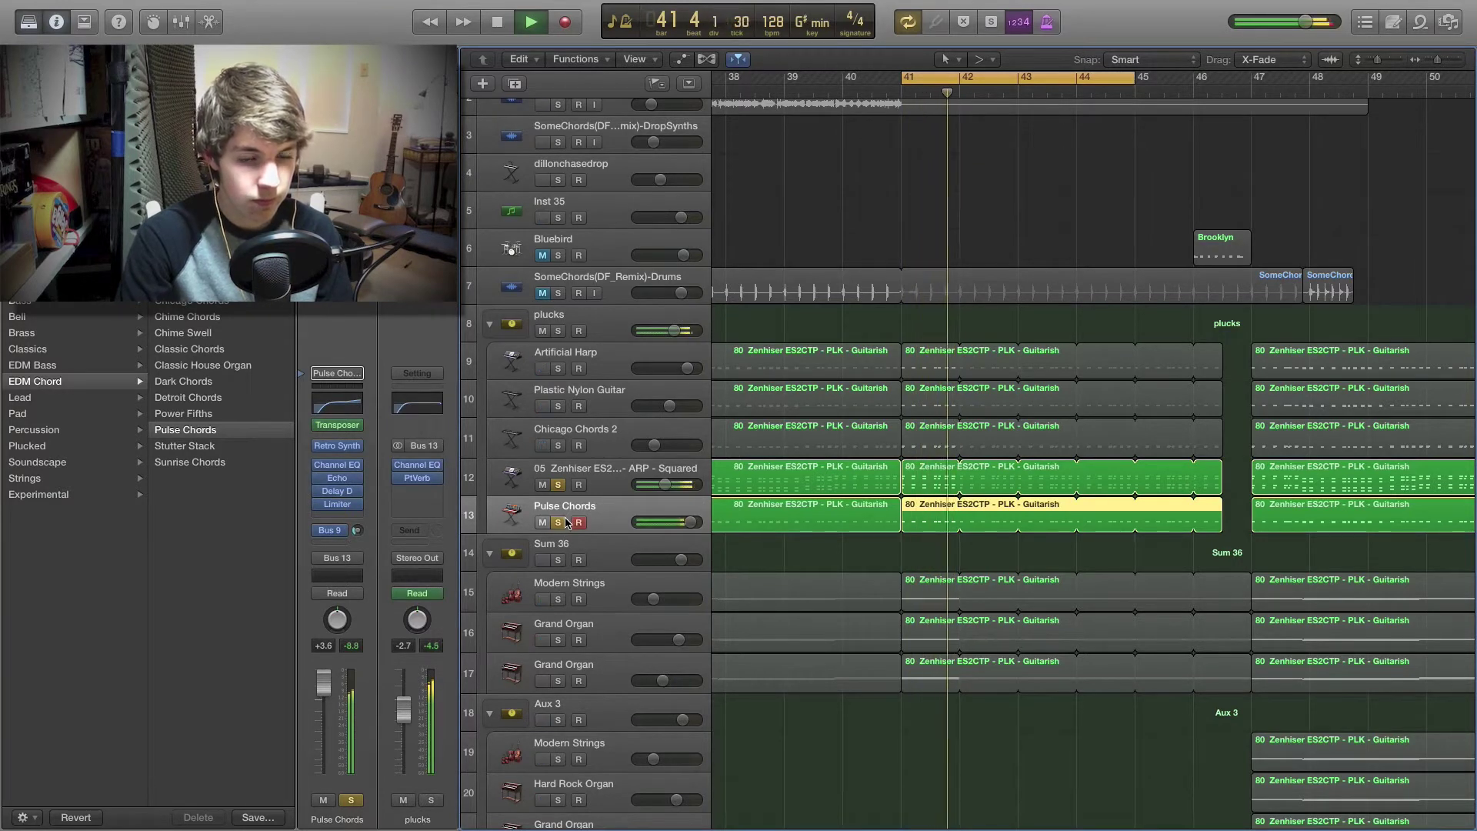
key(space)
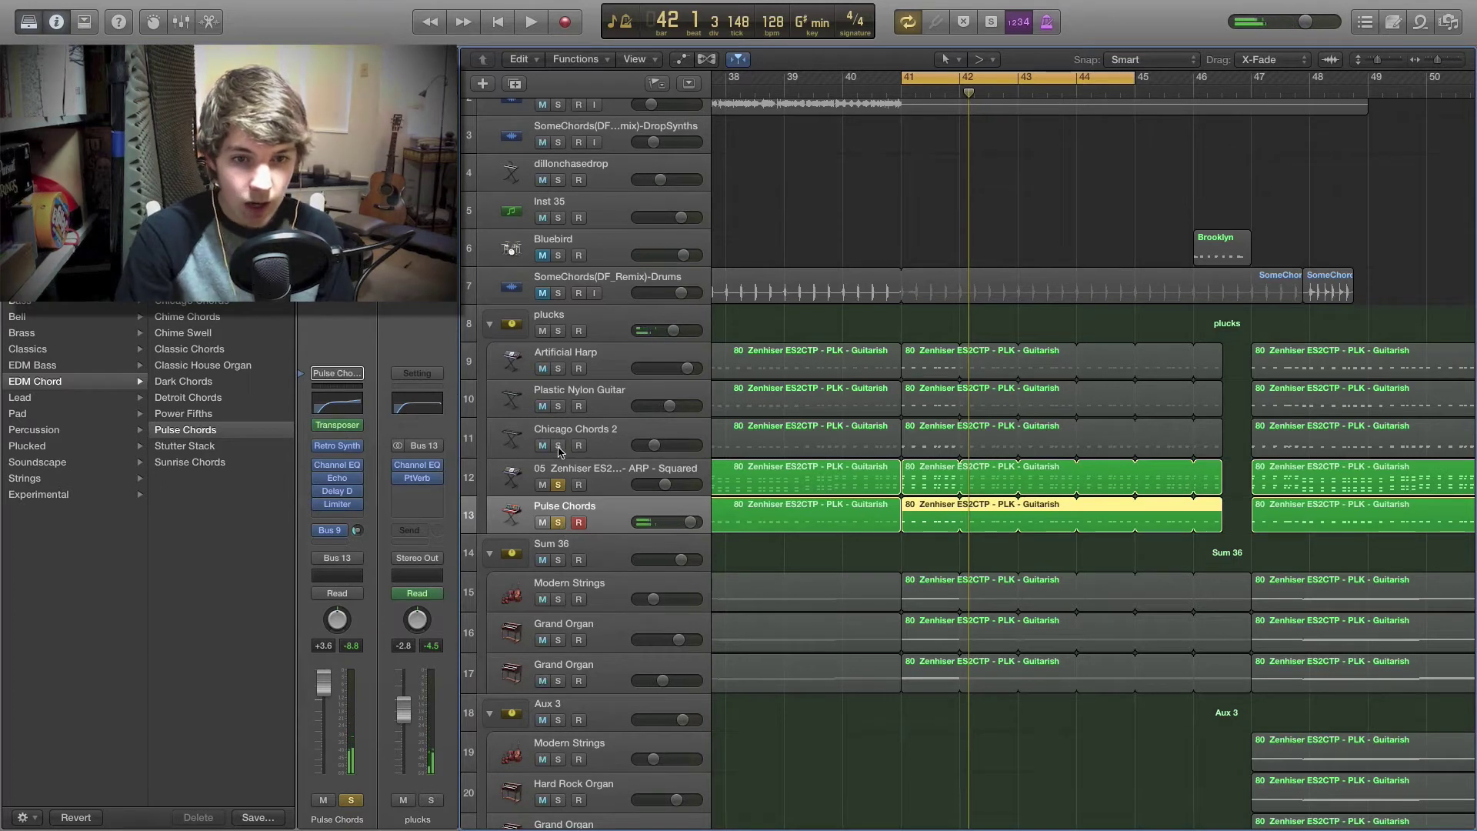
Step: Switch the solo from ARP - Squared and Pulse Chords to Artificial Harp, Plastic Nylon Guitar and Chicago Chords 2
alt+click(560, 523)
click(559, 369)
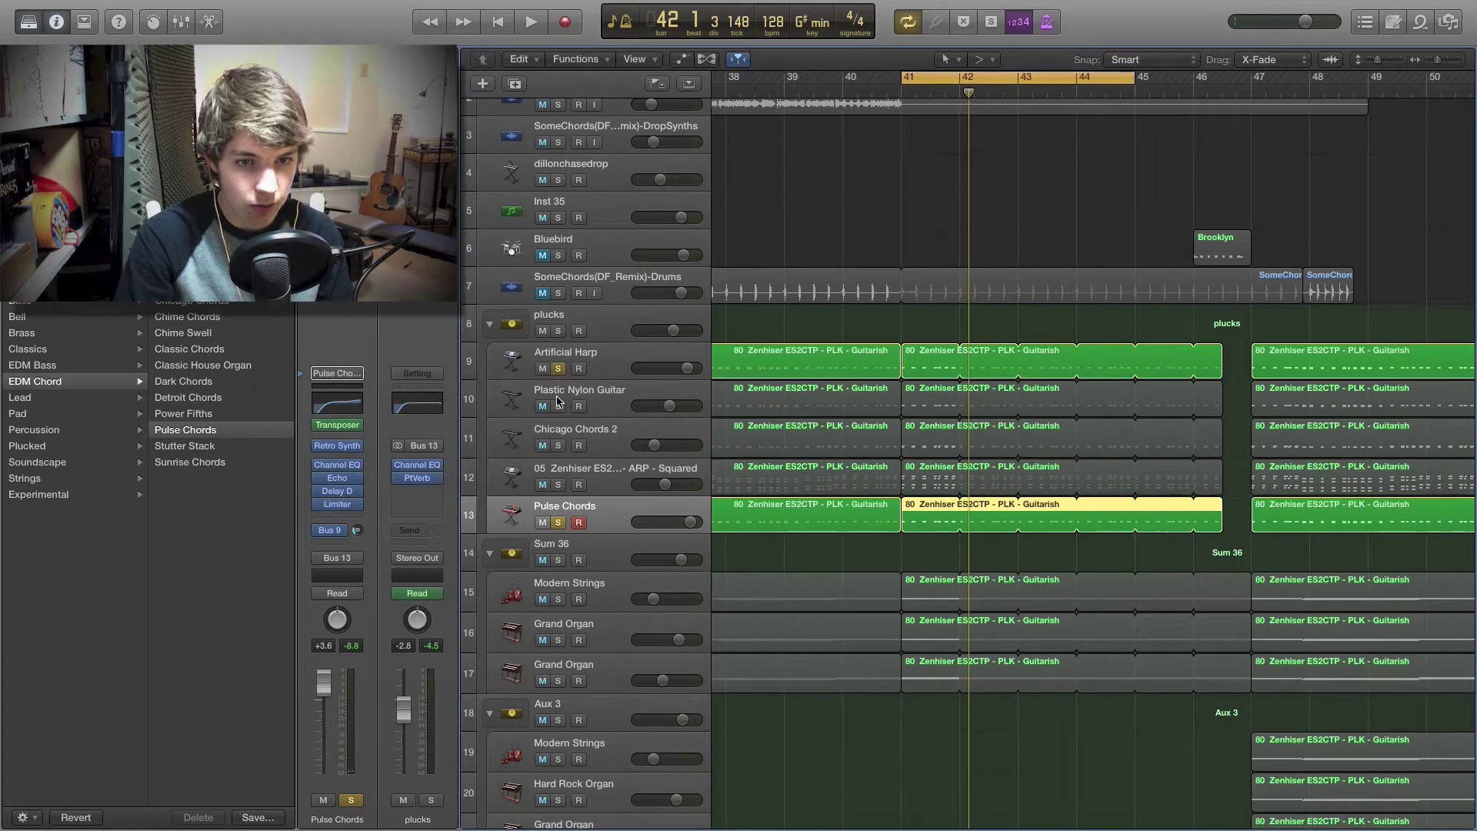
click(558, 406)
click(559, 445)
click(559, 523)
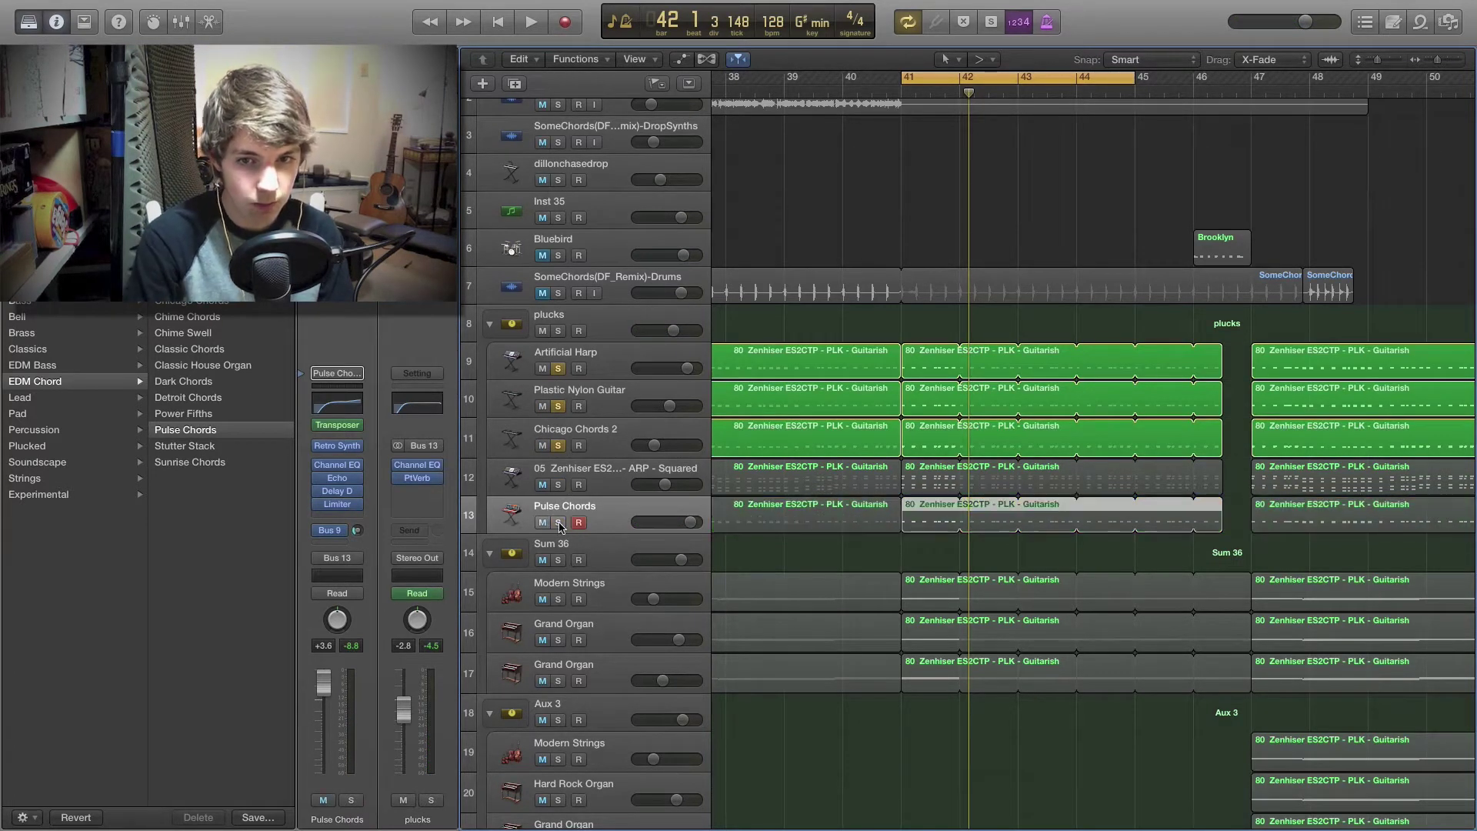
Step: Play the three soloed plucks, view the Chicago Chords 2 and Plastic Nylon Guitar channel strips, and listen without Chicago Chords 2
key(space)
click(598, 431)
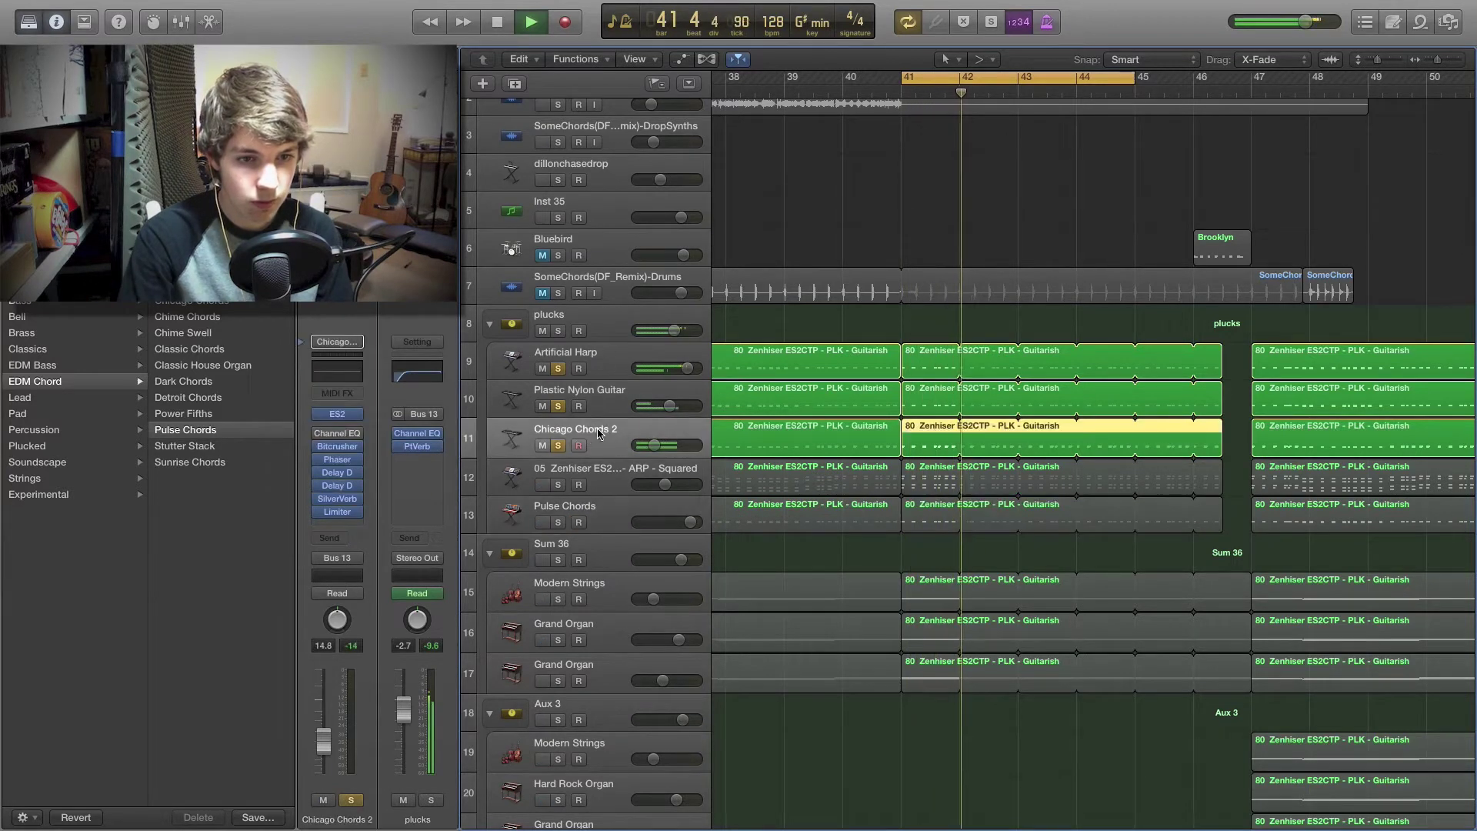
click(609, 390)
key(space)
click(614, 372)
click(559, 445)
key(space)
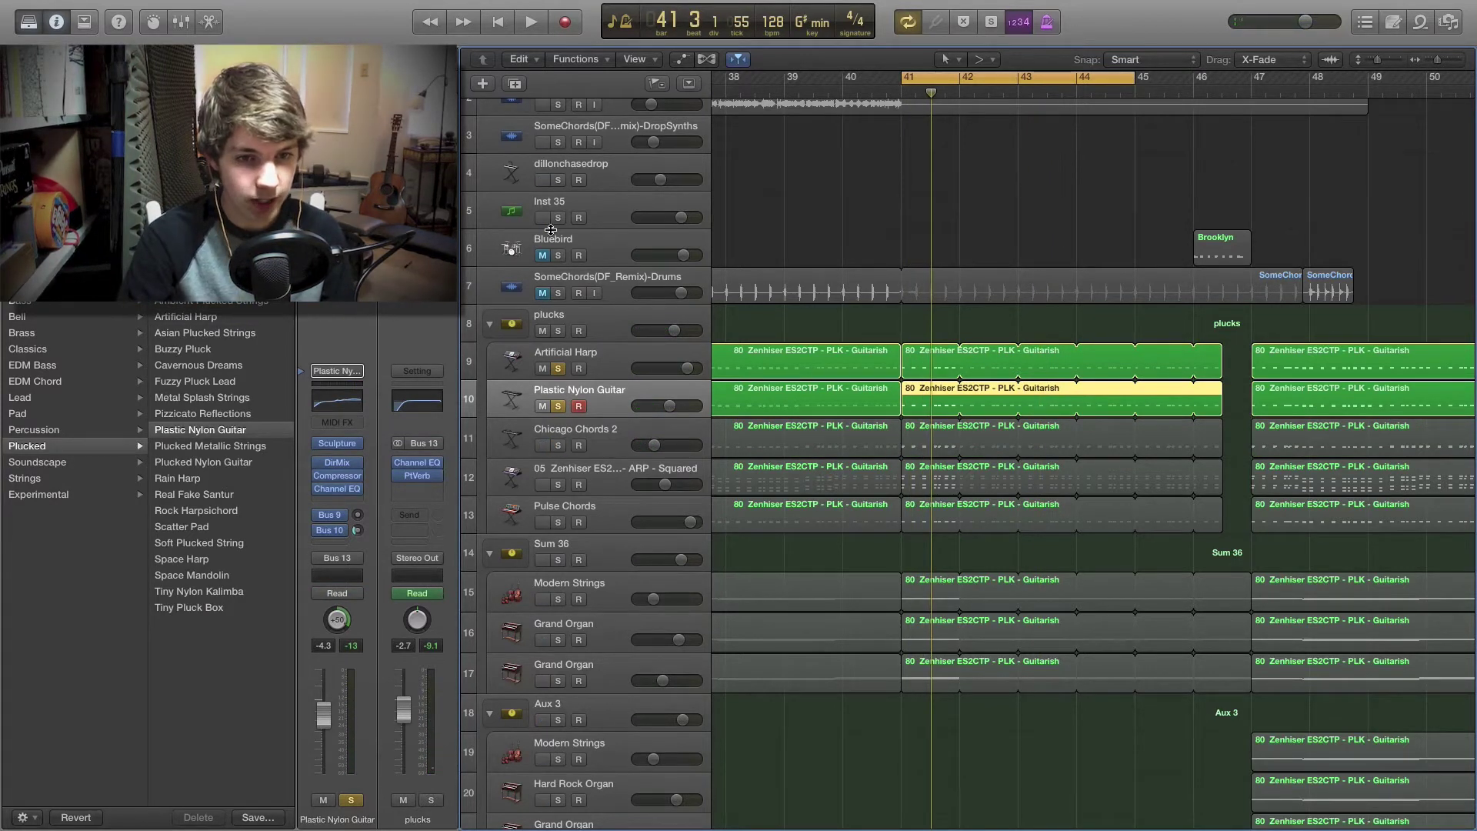
Step: Unsolo Plastic Nylon Guitar and Artificial Harp, solo the entire plucks stack and play it
click(558, 406)
click(558, 370)
click(558, 331)
key(space)
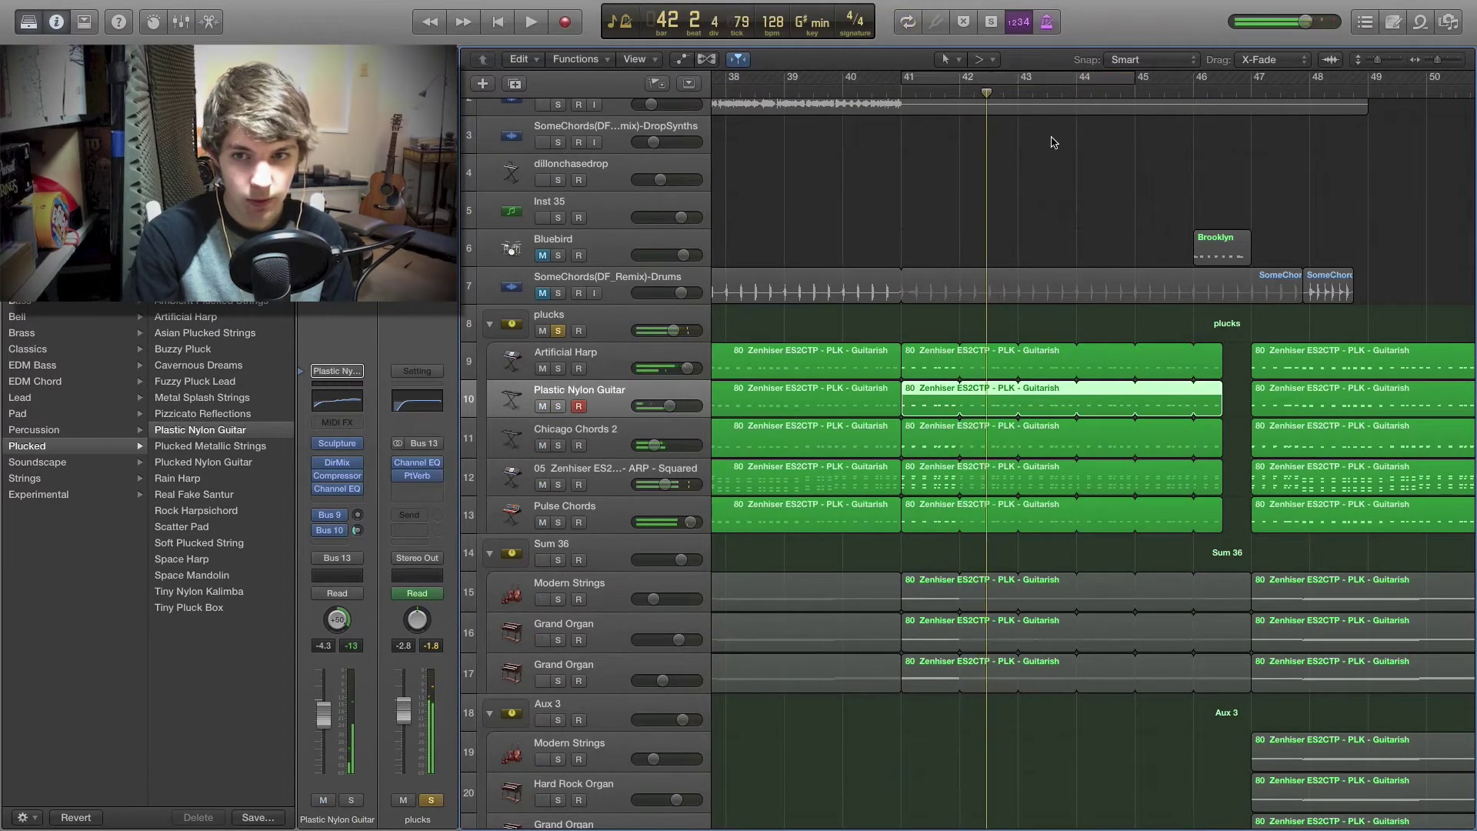
Step: Move the cycle range to bars 47–51 and play the soloed plucks there
scroll(1101, 169, right, 5)
drag(953, 83, 1178, 85)
key(space)
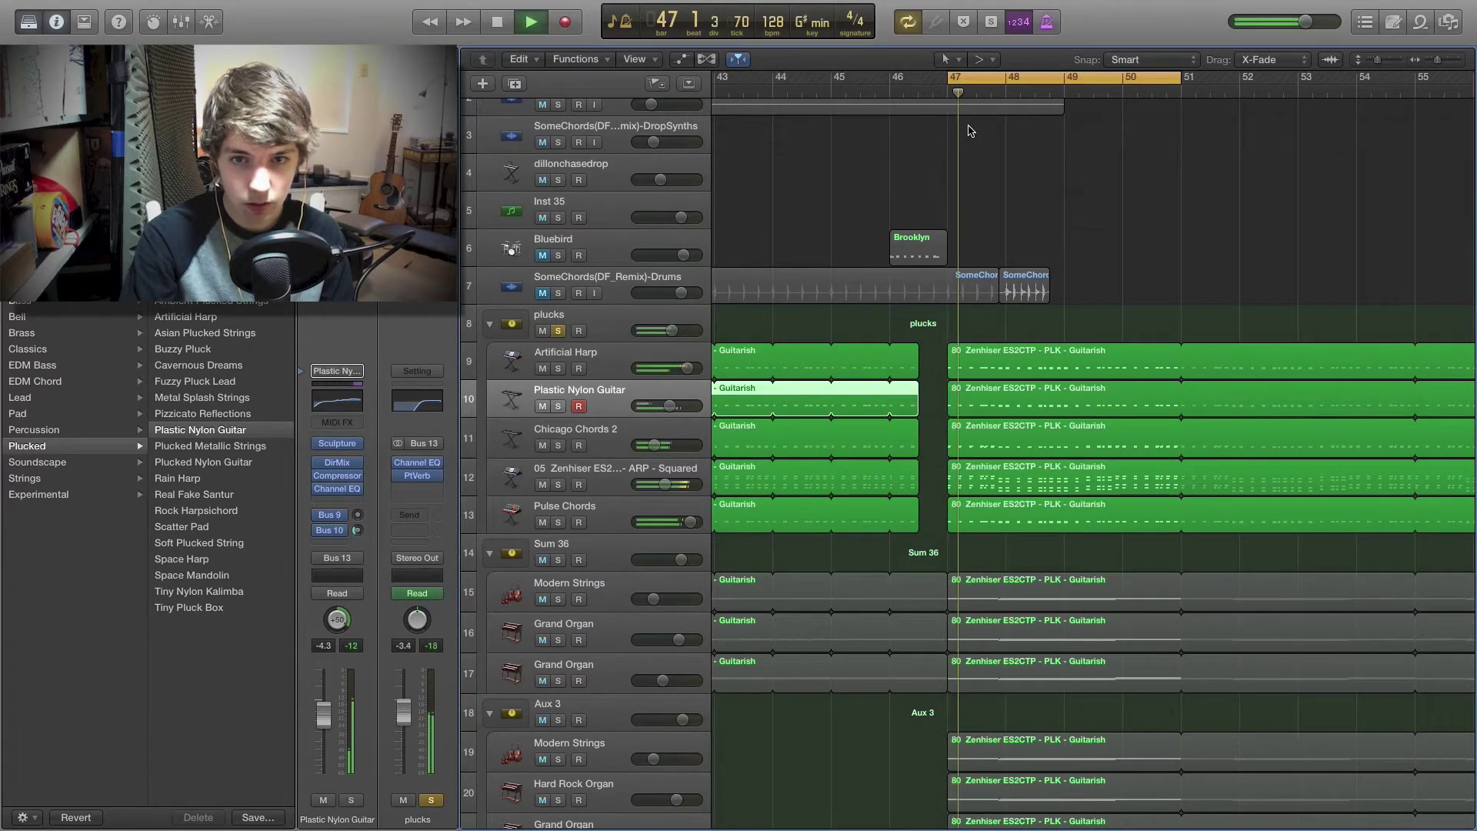
Step: Select the plucks stack, show its automation and play the cycle range to hear the filter sweep
click(628, 316)
key(a)
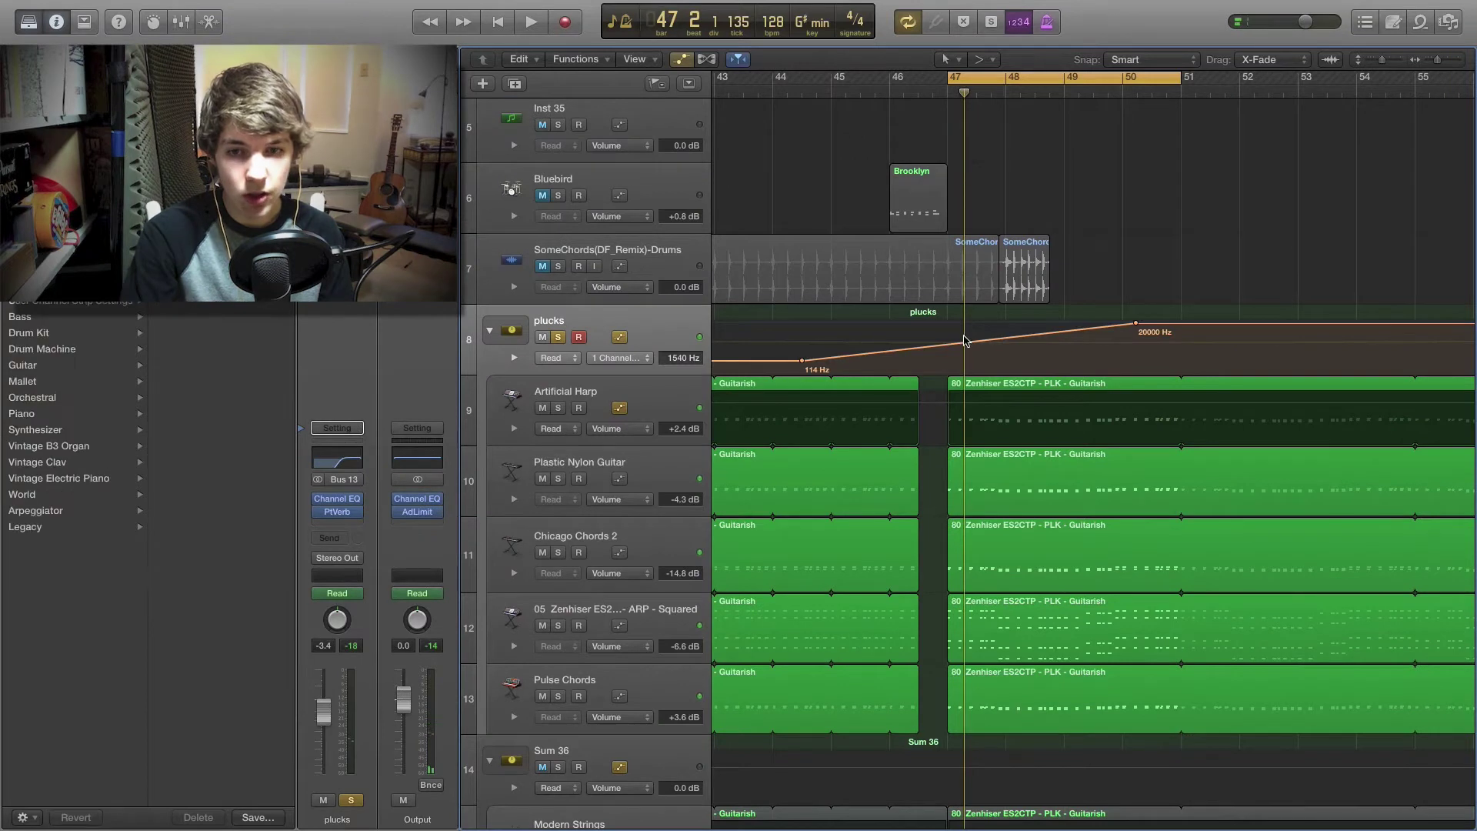
key(space)
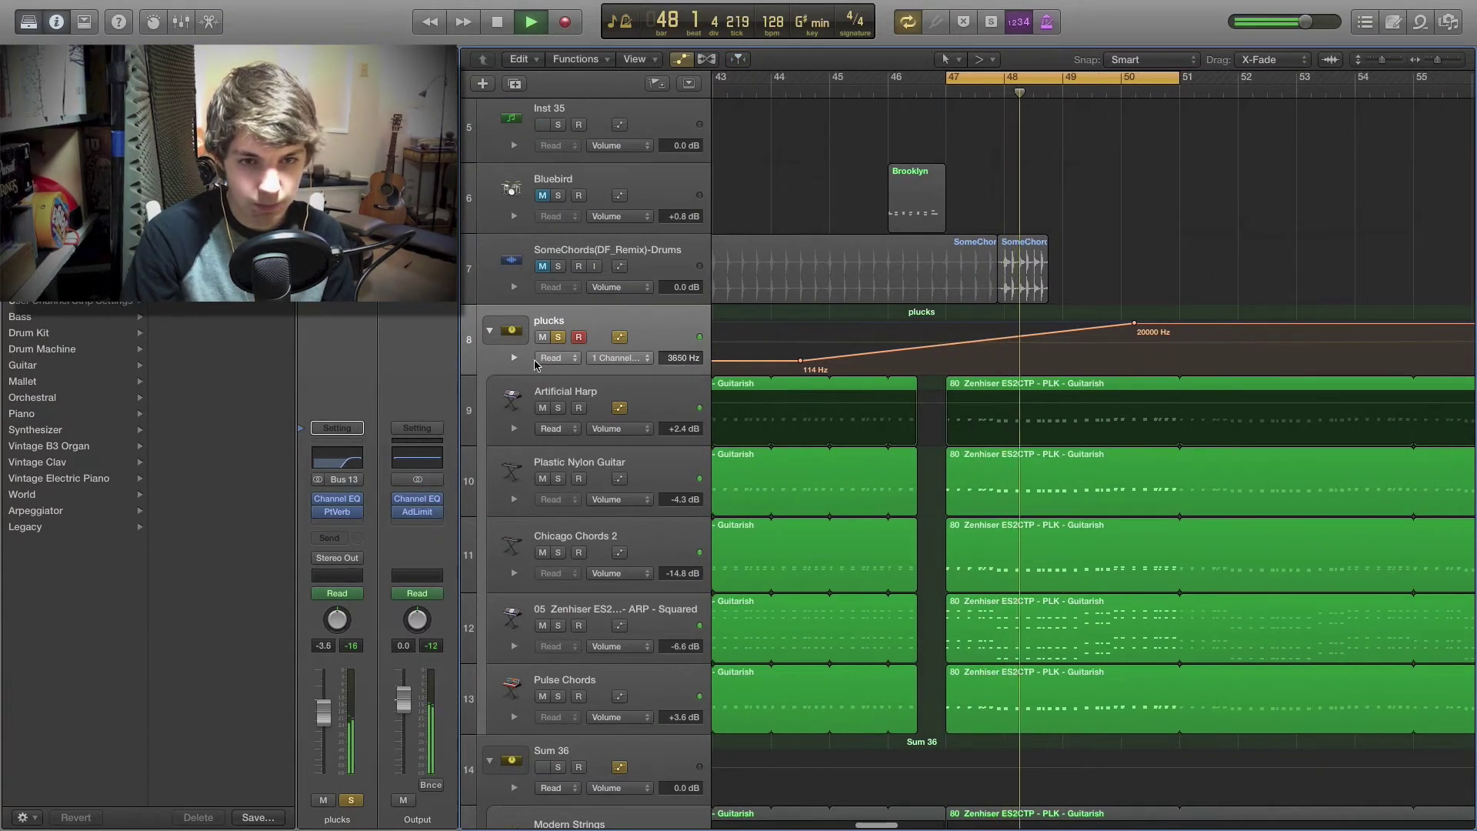
Step: Show the plucks stack's Channel EQ High Cut Frequency automation during playback, and switch the lane back to Low Cut Frequency
click(631, 359)
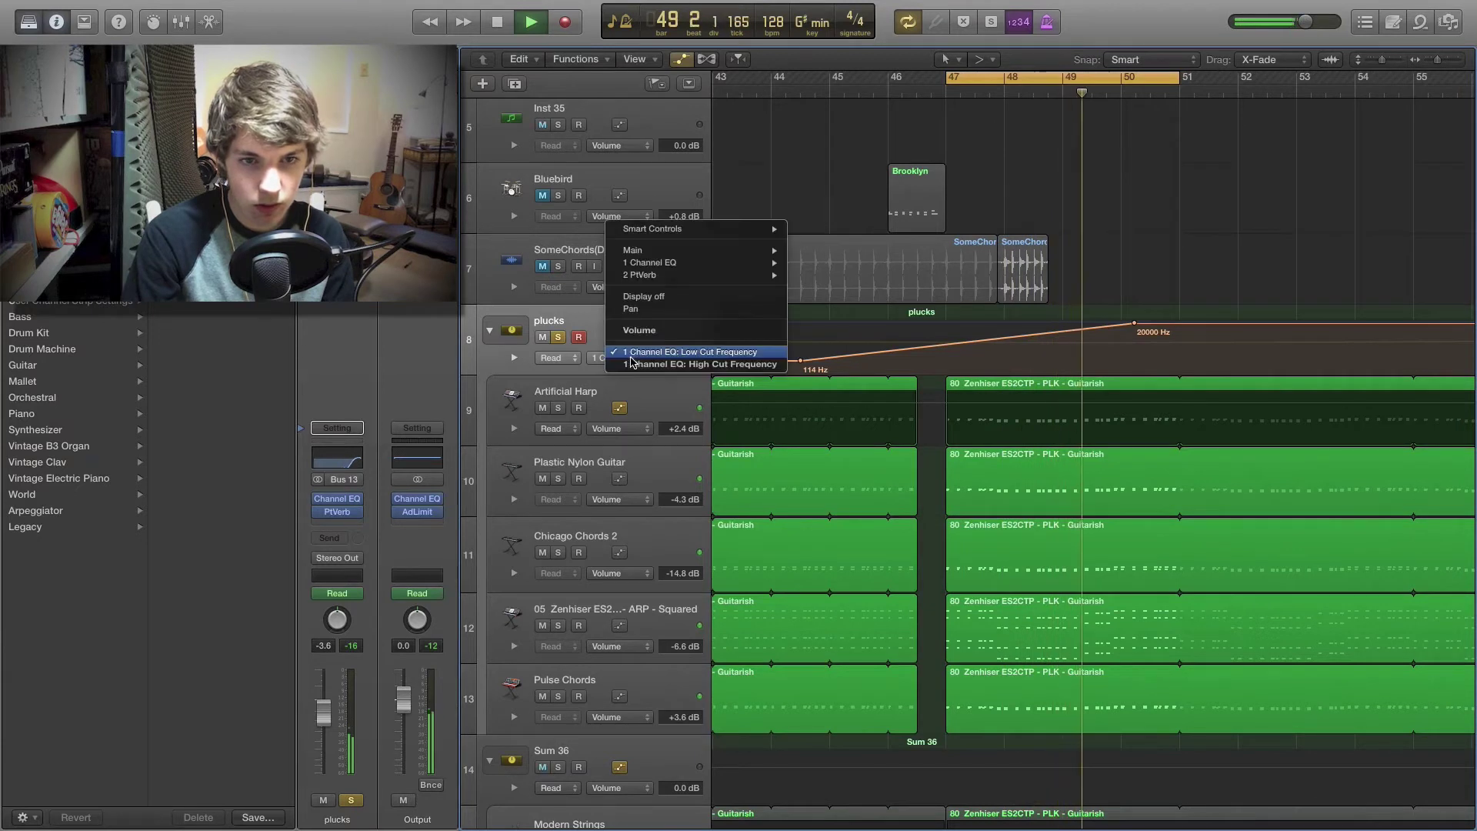
click(634, 363)
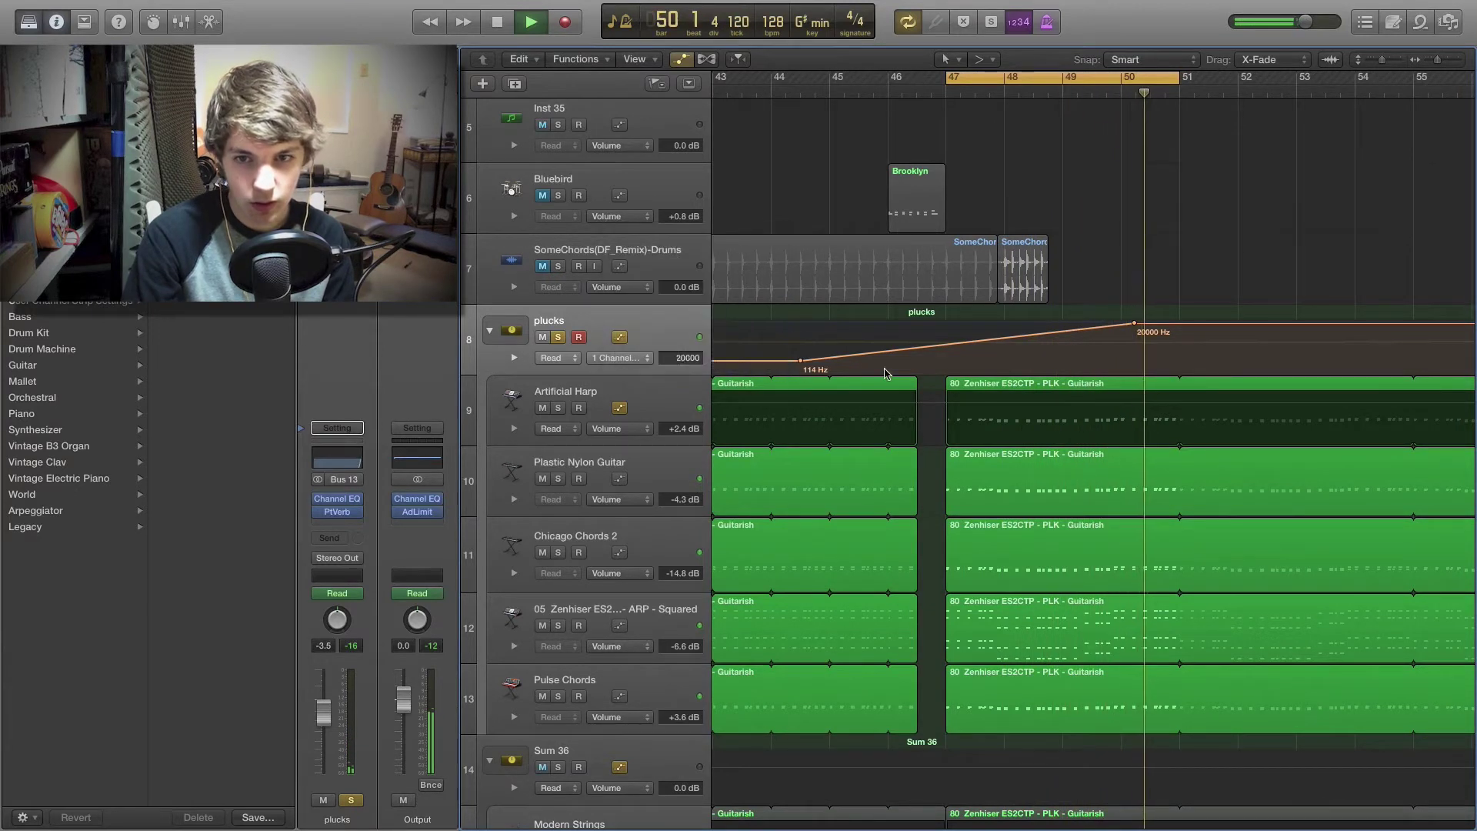
click(619, 358)
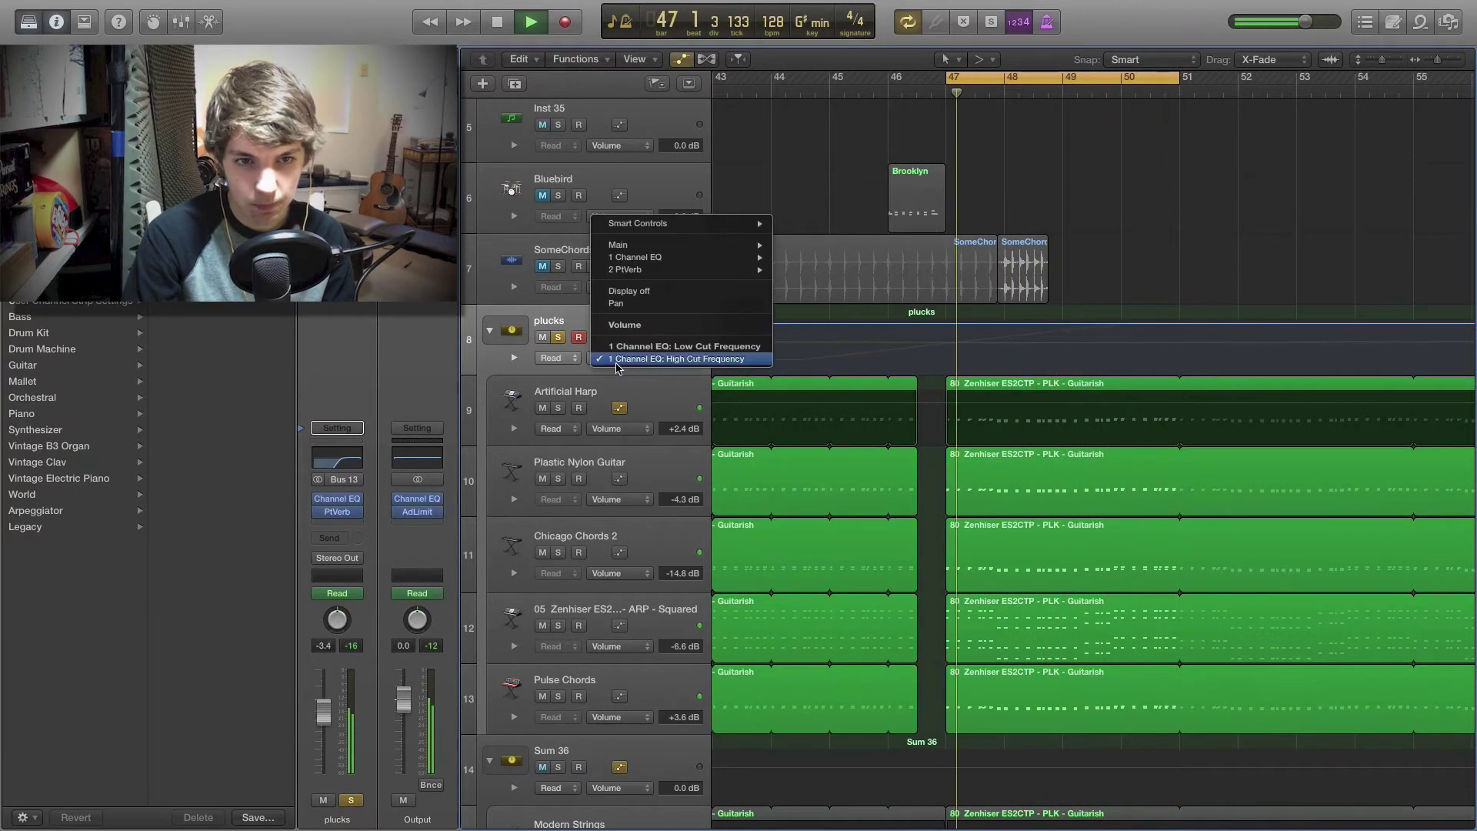
click(654, 342)
Step: Unsolo the plucks stack, play bars 47–51 with the full mix, and hide the track automation
click(561, 339)
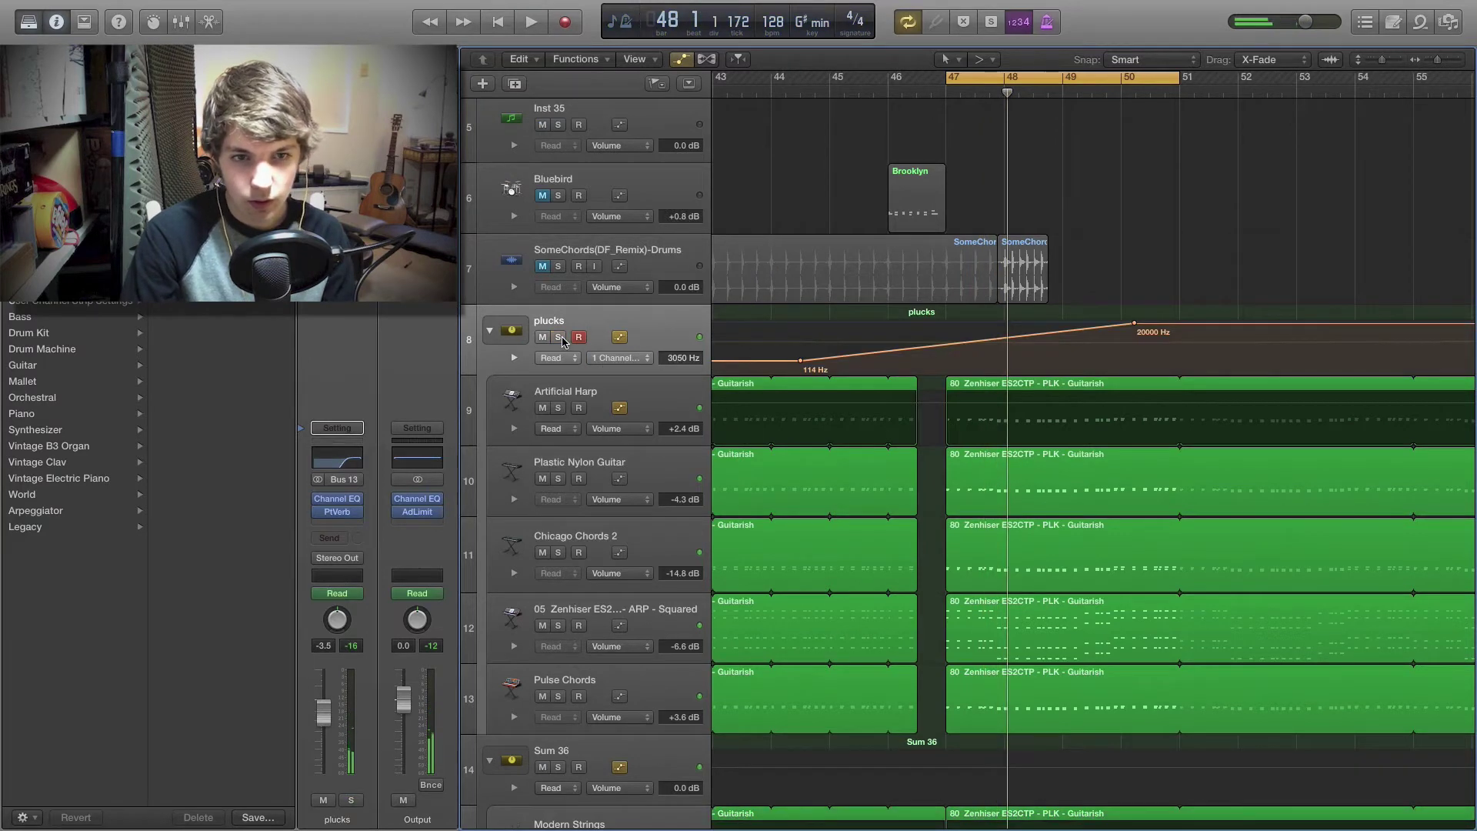
key(p)
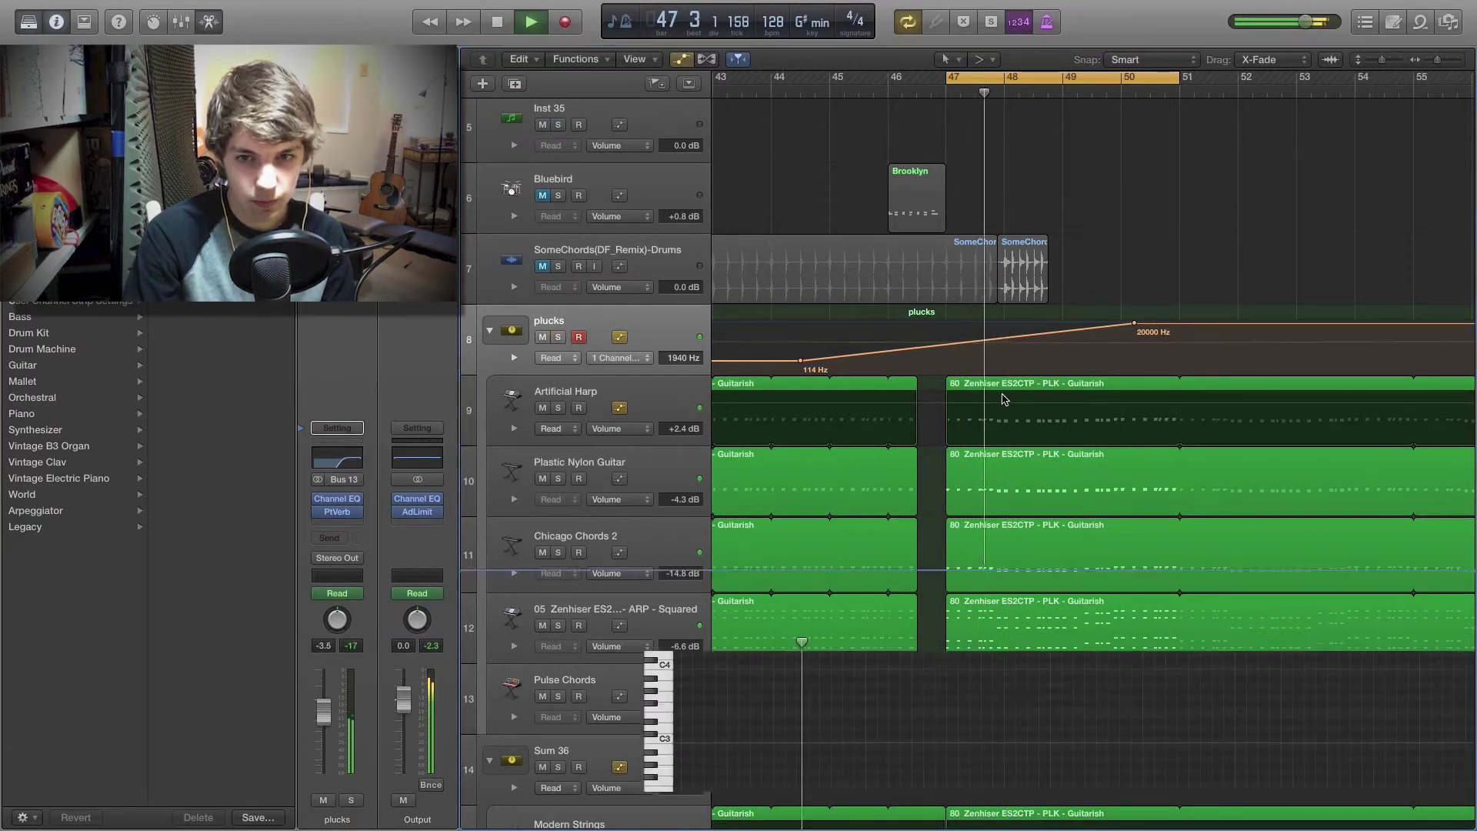
key(p)
key(a)
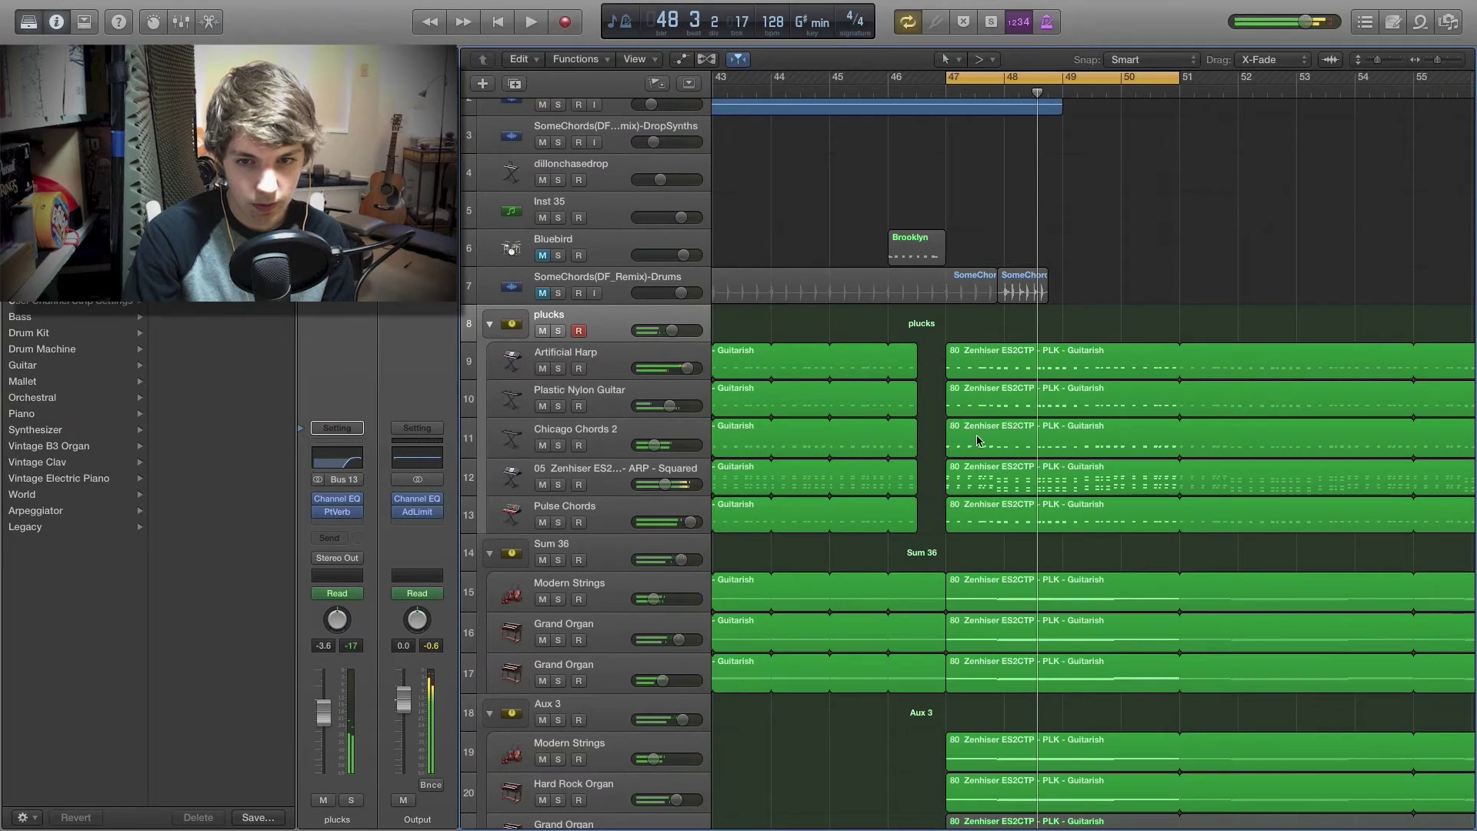
Step: Solo the Retro Machines drum track holding the Gritty Funk region (track 31) and play it
scroll(978, 440, down, 10)
scroll(983, 511, down, 3)
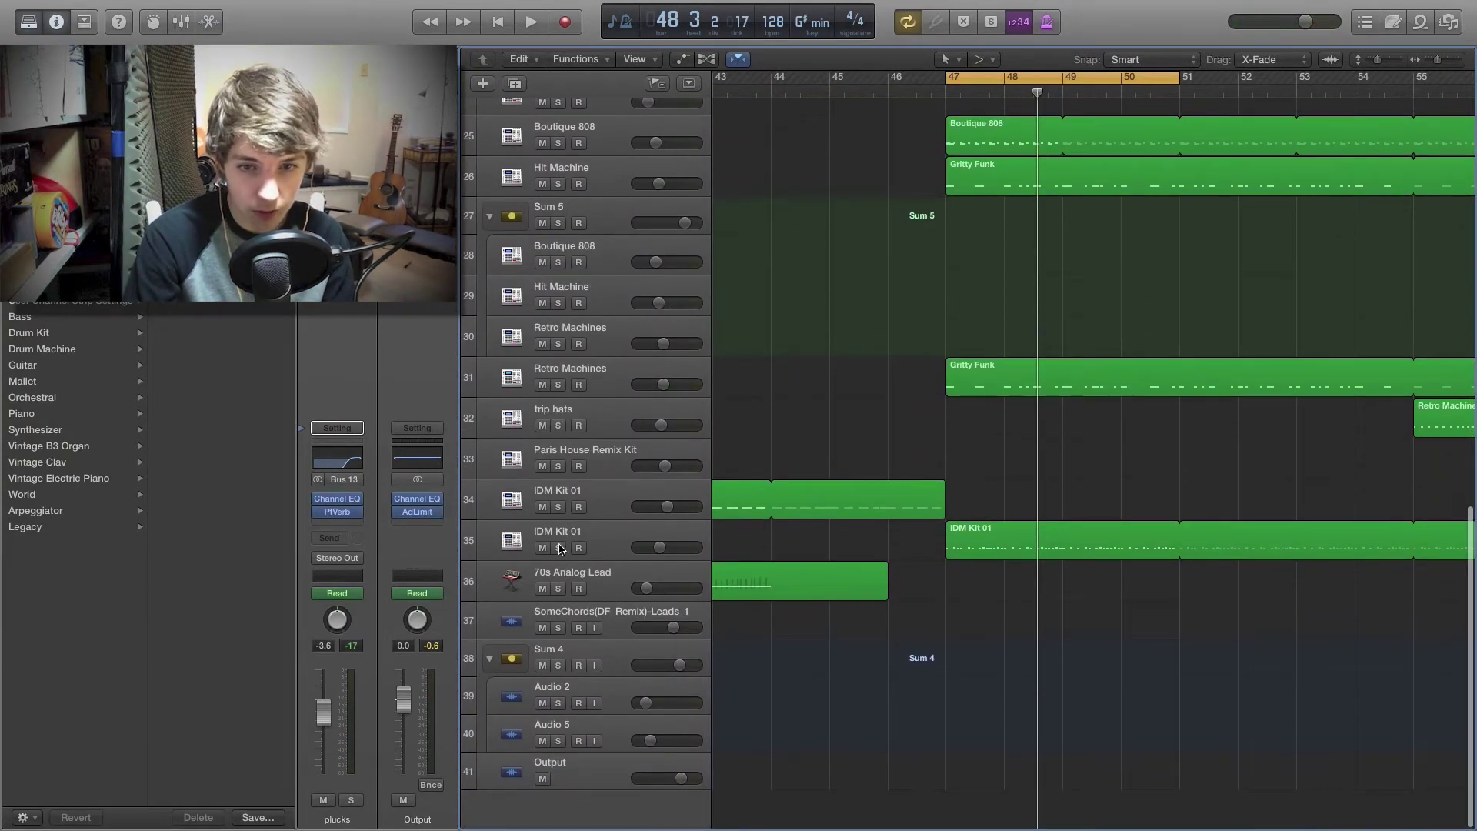
click(559, 385)
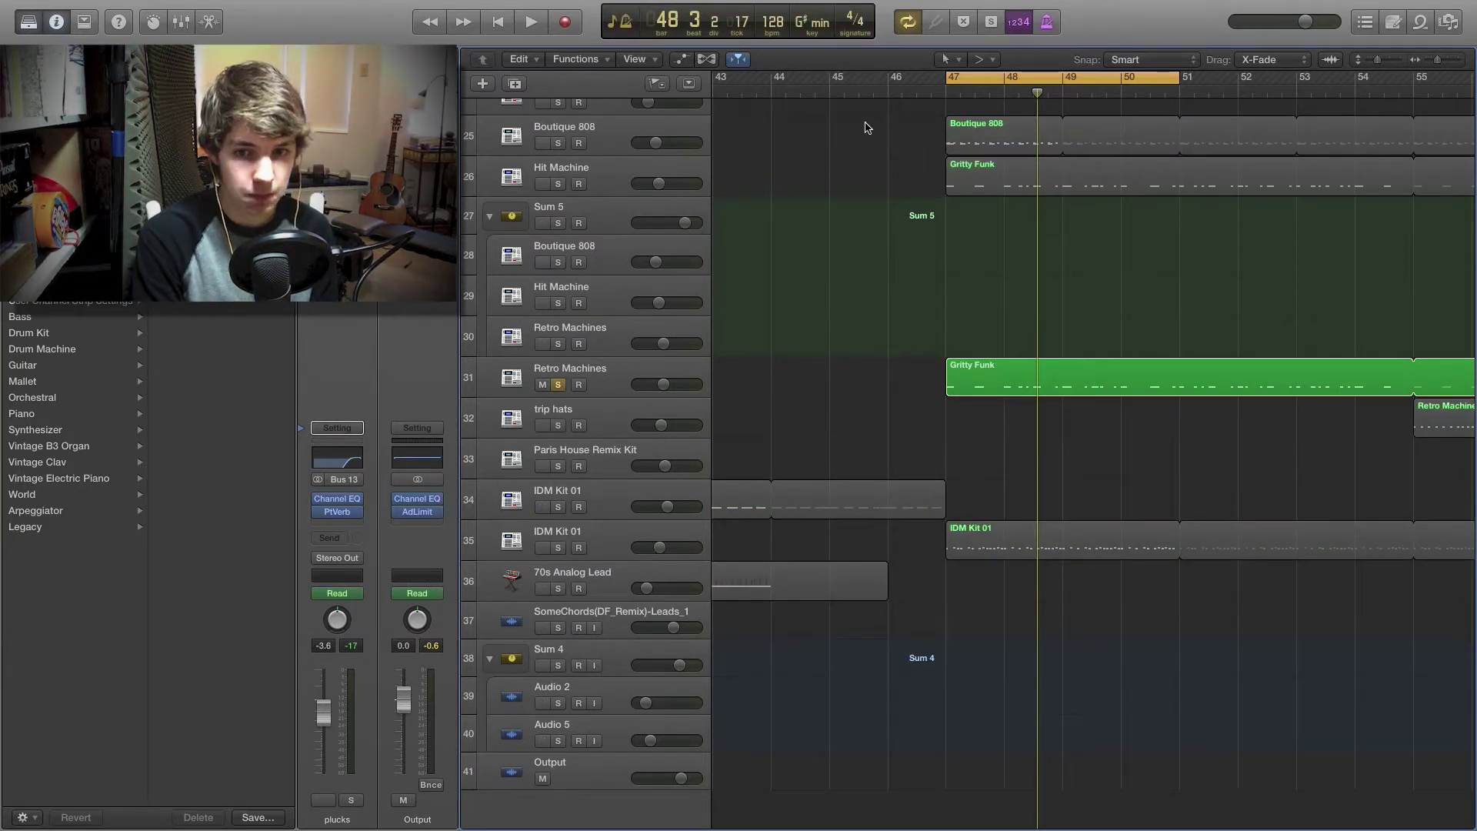
key(space)
scroll(974, 270, right, 3)
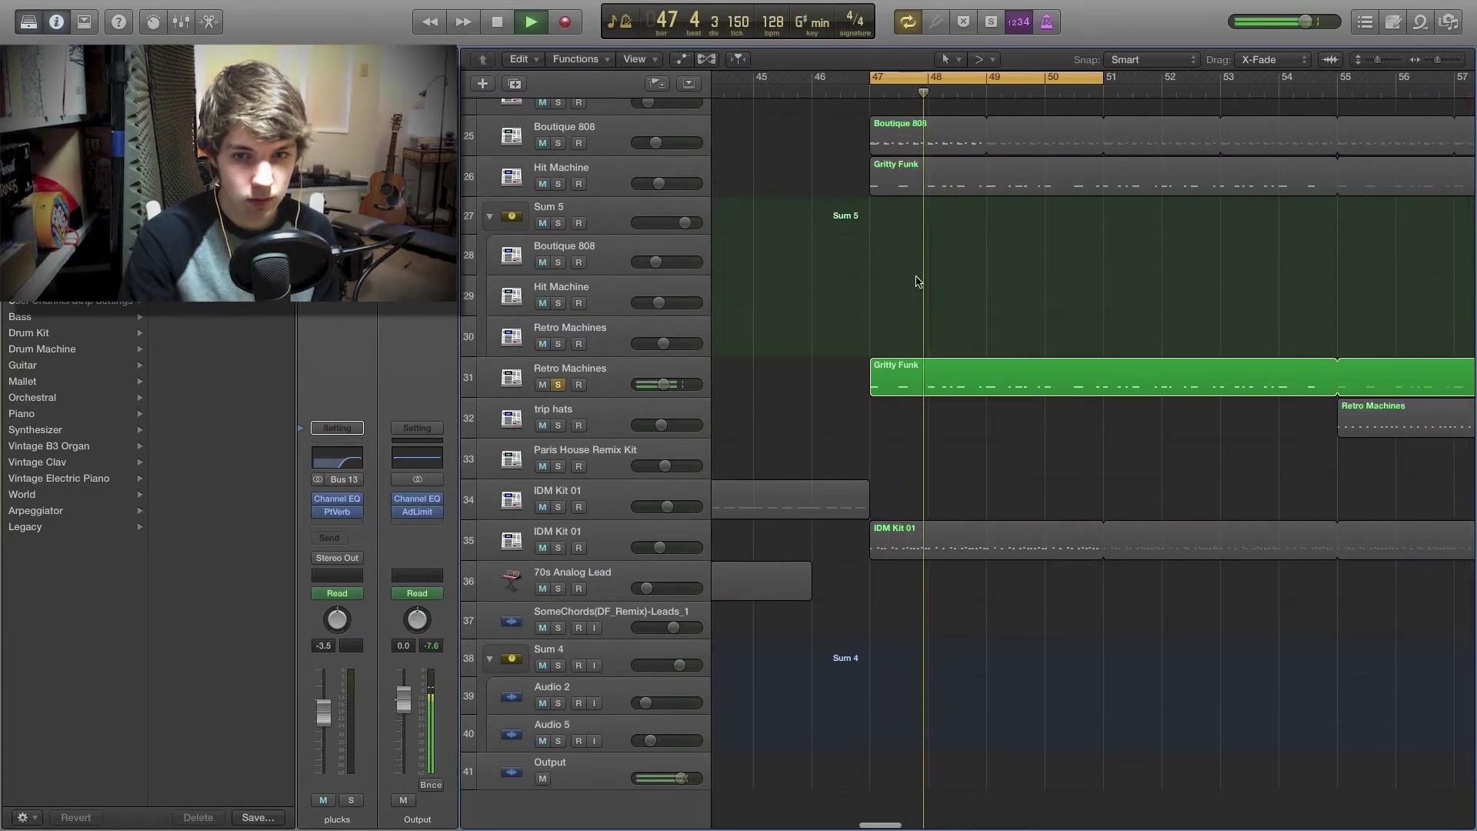
scroll(909, 282, up, 3)
key(space)
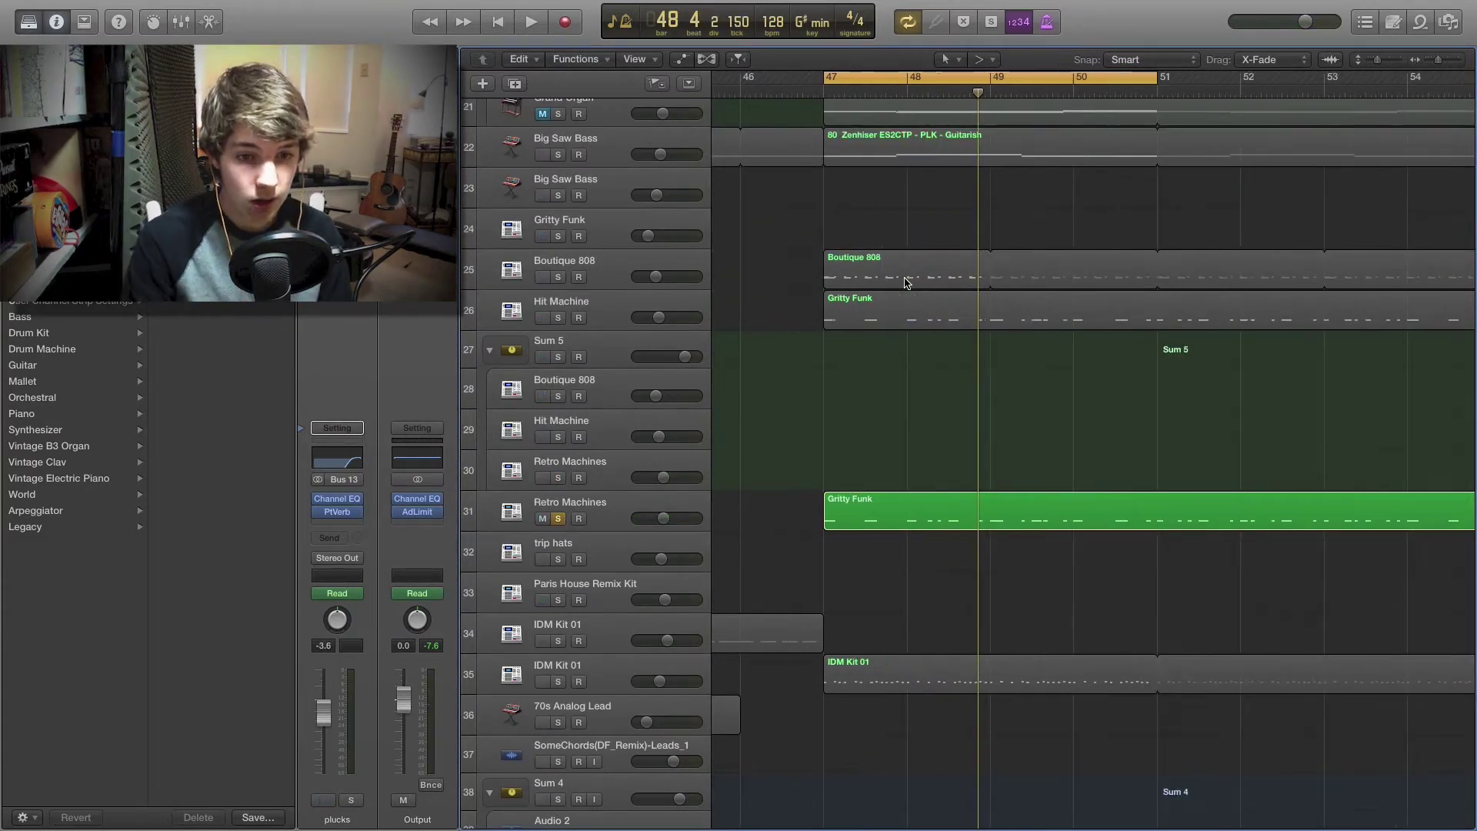
Step: Solo Hit Machine on track 26 and play it, toggling the Retro Machines solo off and back on to compare
scroll(890, 382, up, 2)
scroll(891, 382, up, 1)
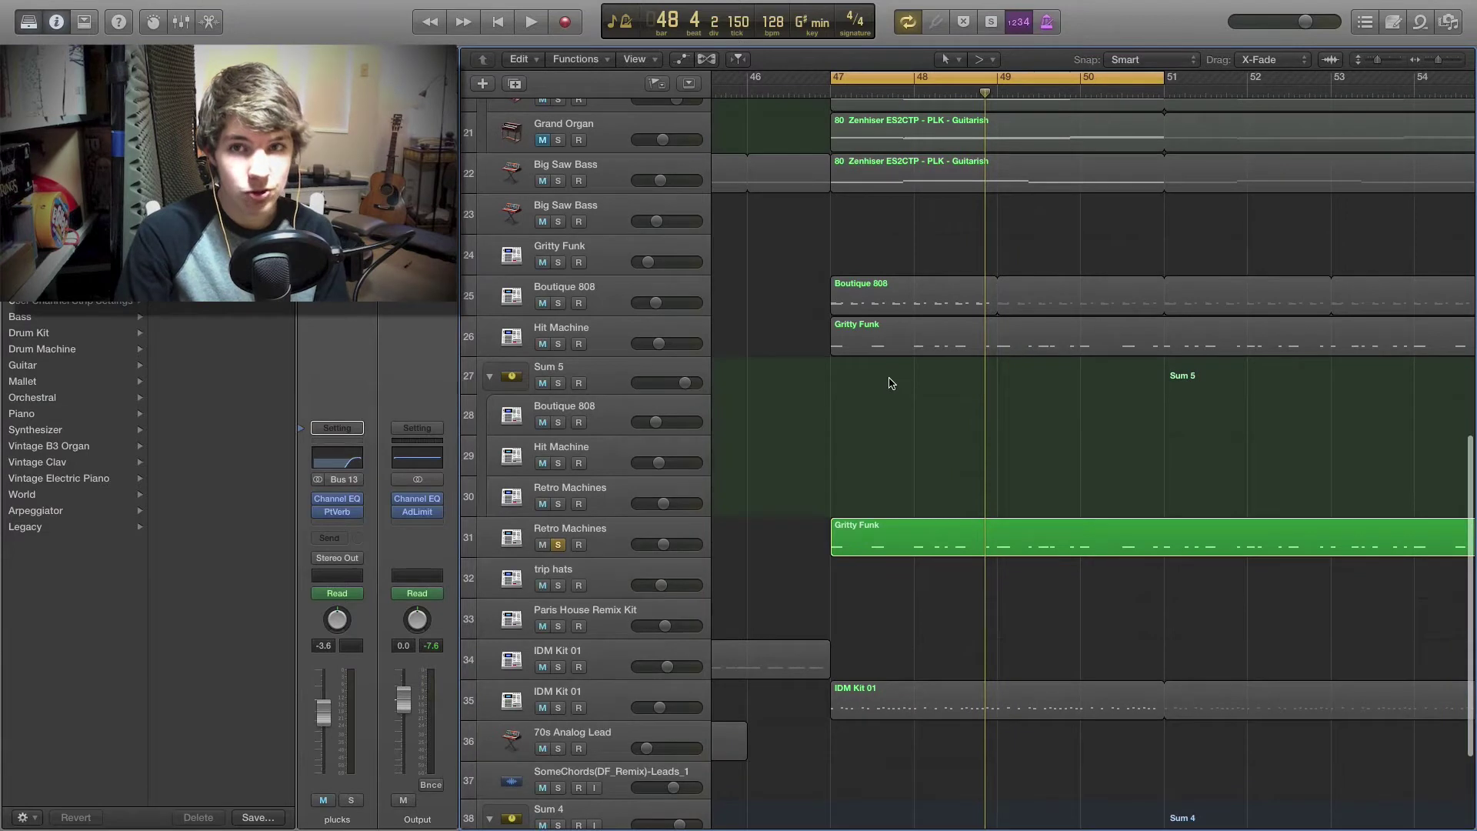
click(558, 344)
key(space)
click(558, 545)
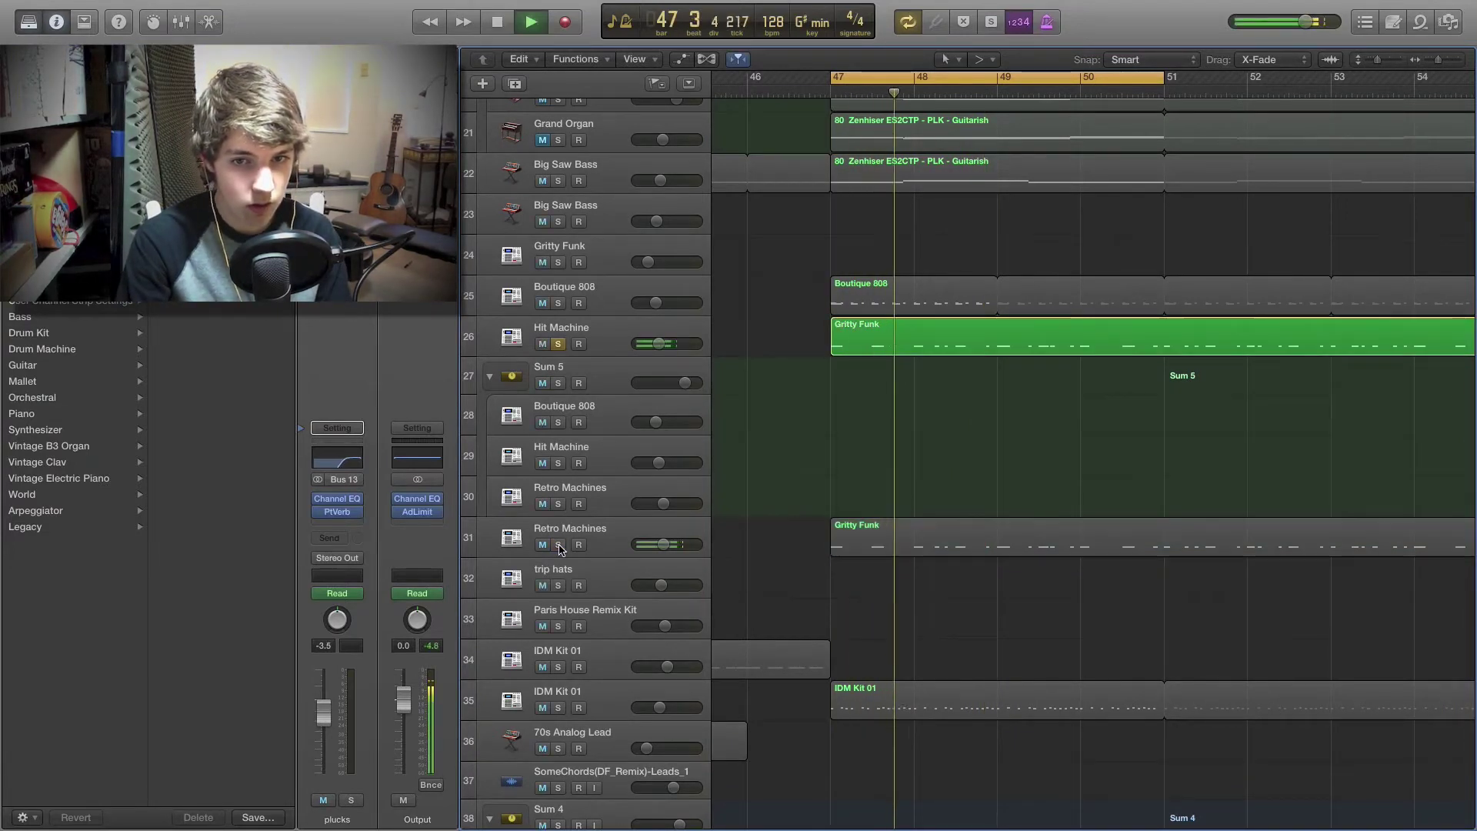
click(559, 544)
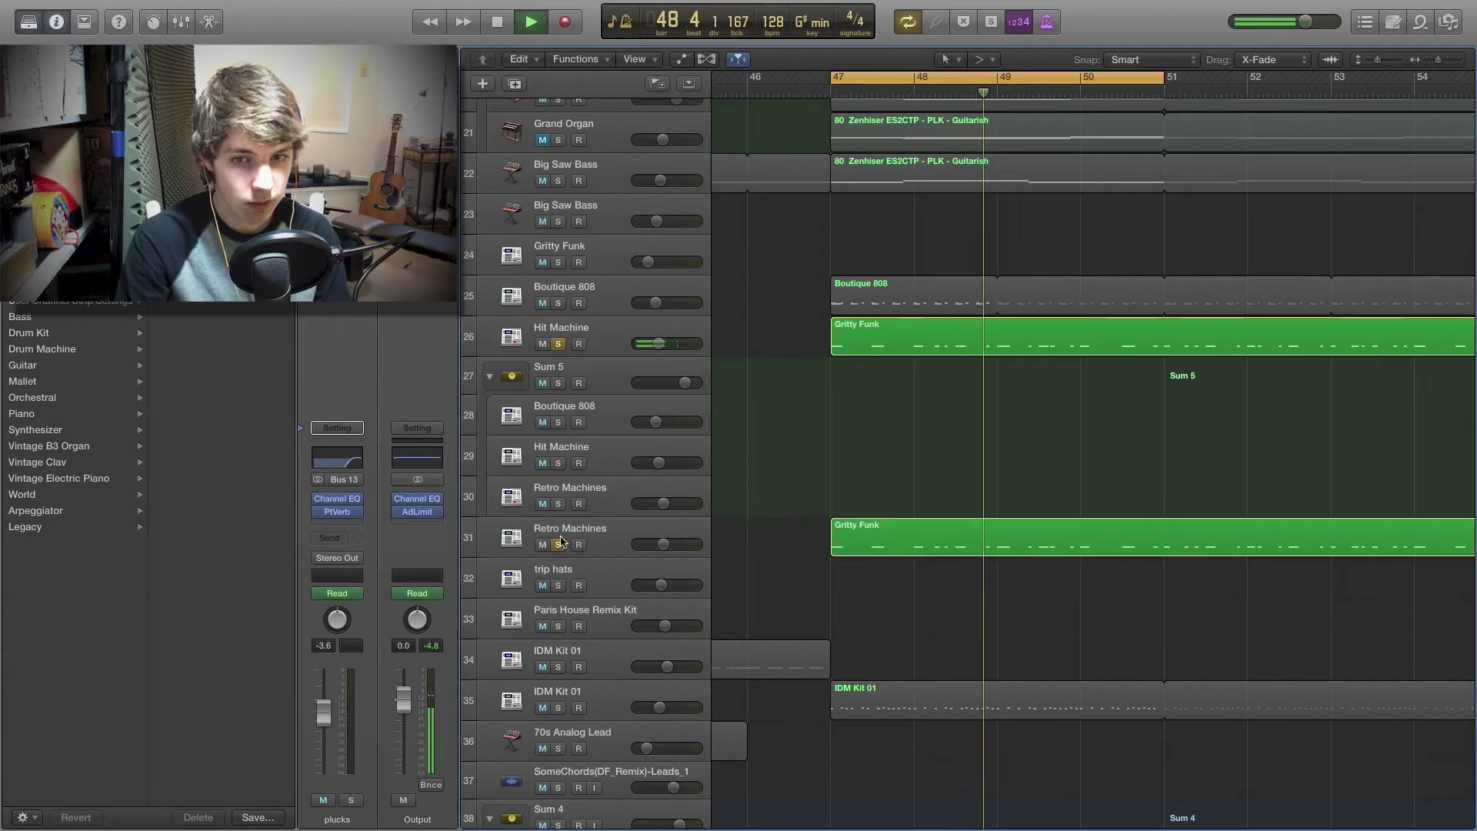
Step: Add Boutique 808 (track 25) to the solos, hear it without Hit Machine and Retro Machines, and re-solo both
click(559, 303)
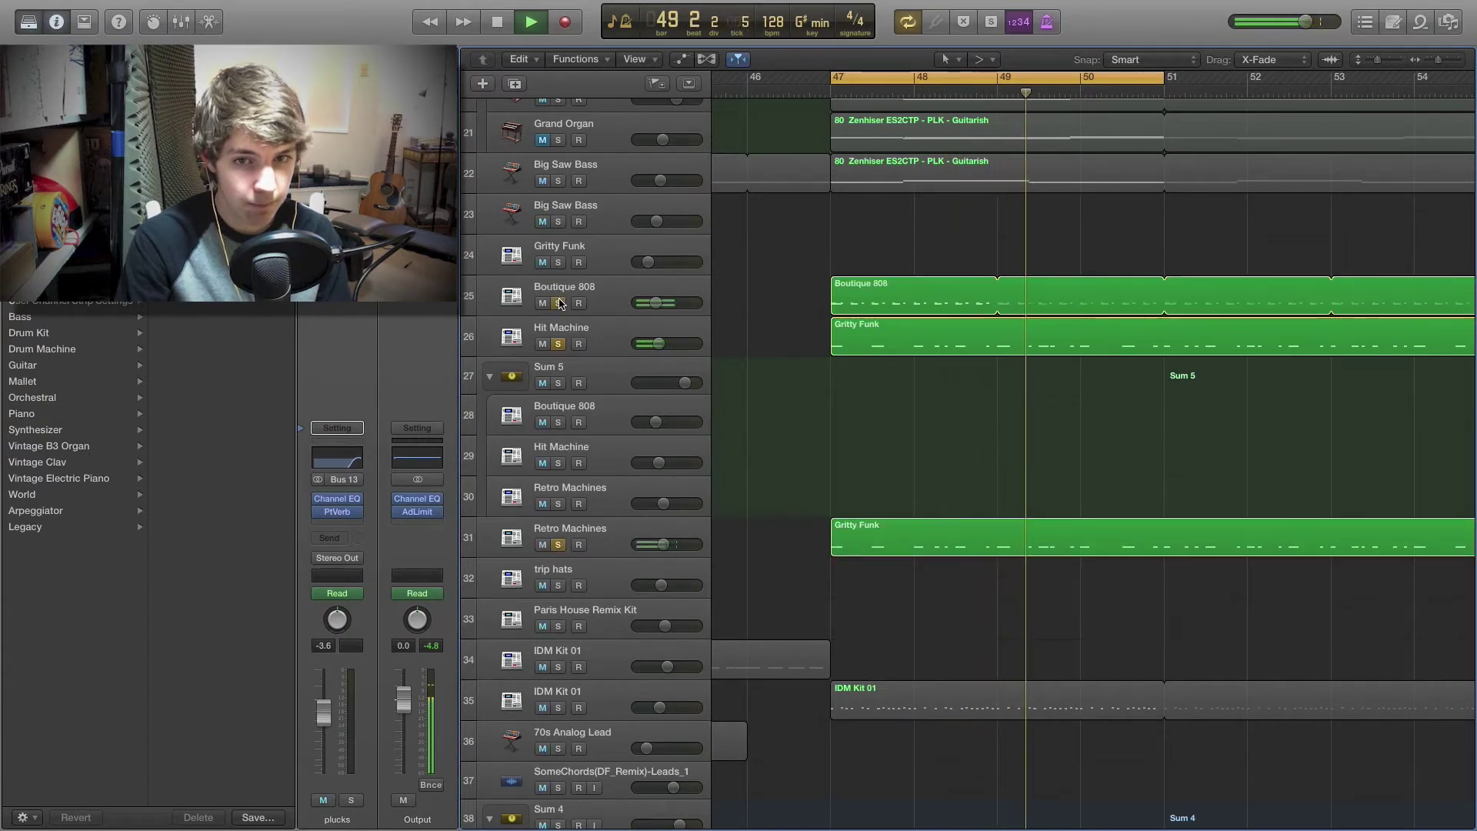
click(559, 344)
click(559, 545)
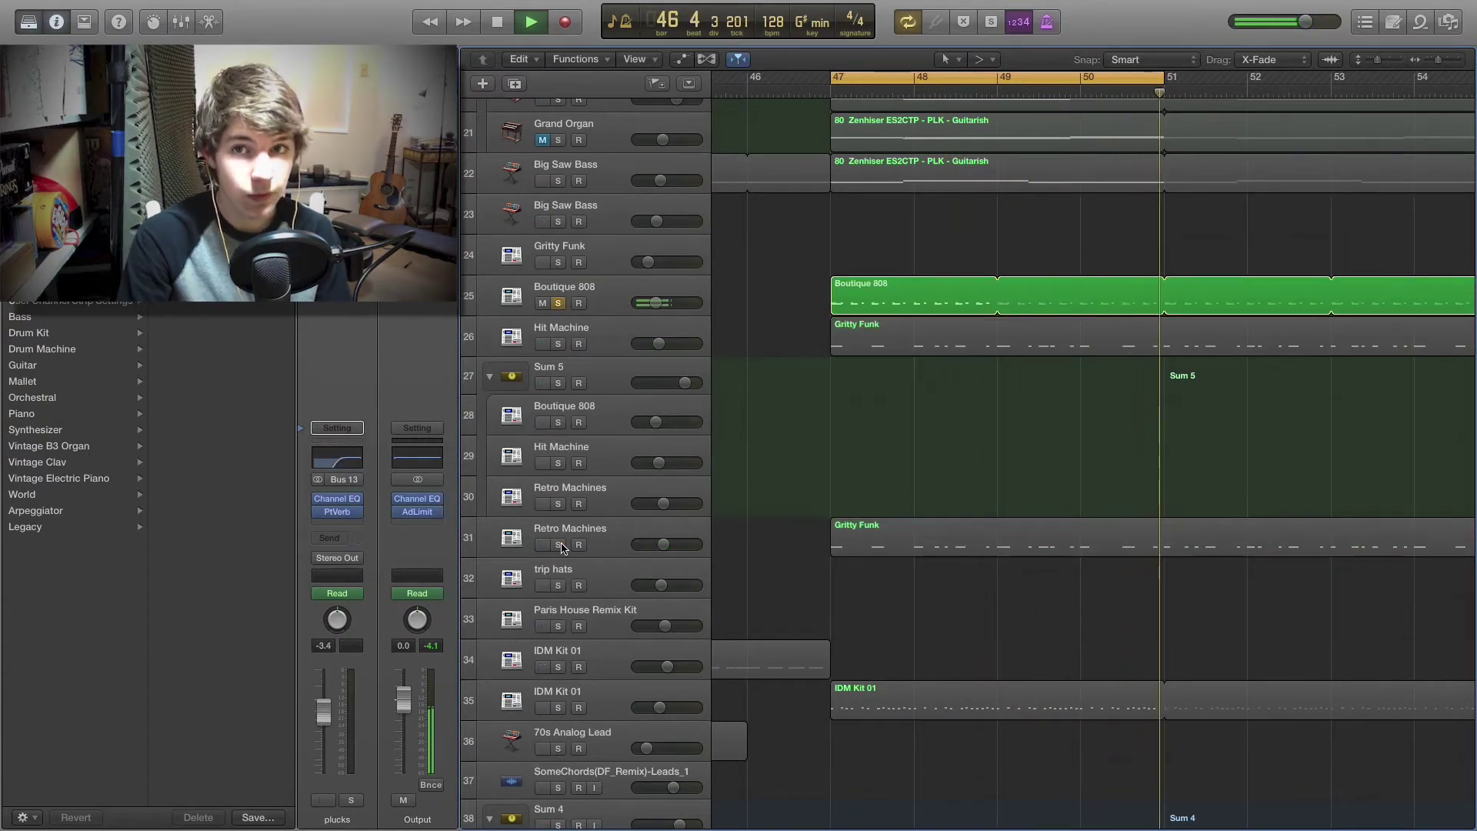
click(559, 545)
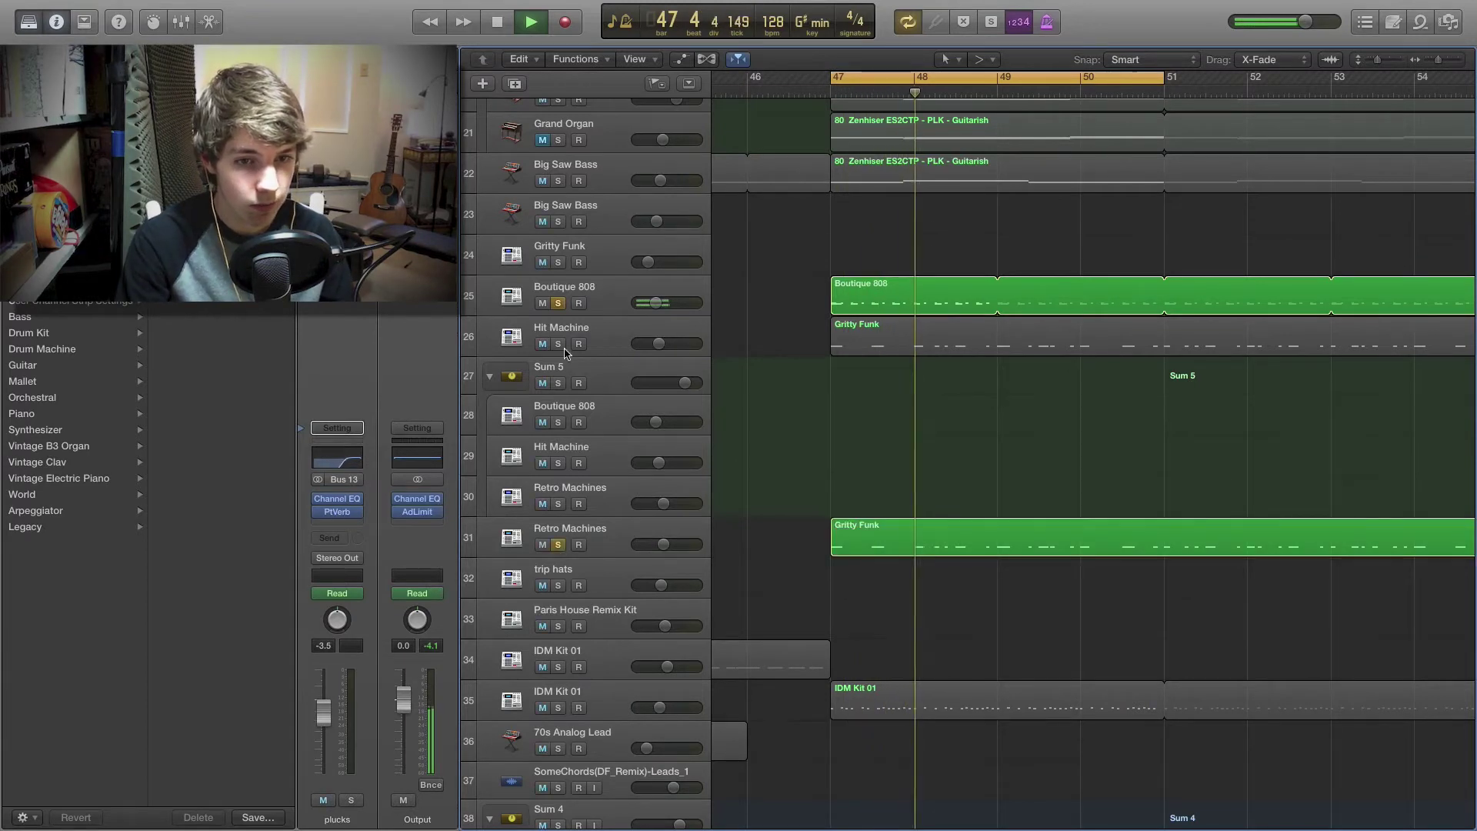
click(558, 344)
Step: Add IDM Kit 01 on track 35 to the soloed drums and play the four tracks together
scroll(862, 410, down, 2)
key(space)
click(559, 651)
key(space)
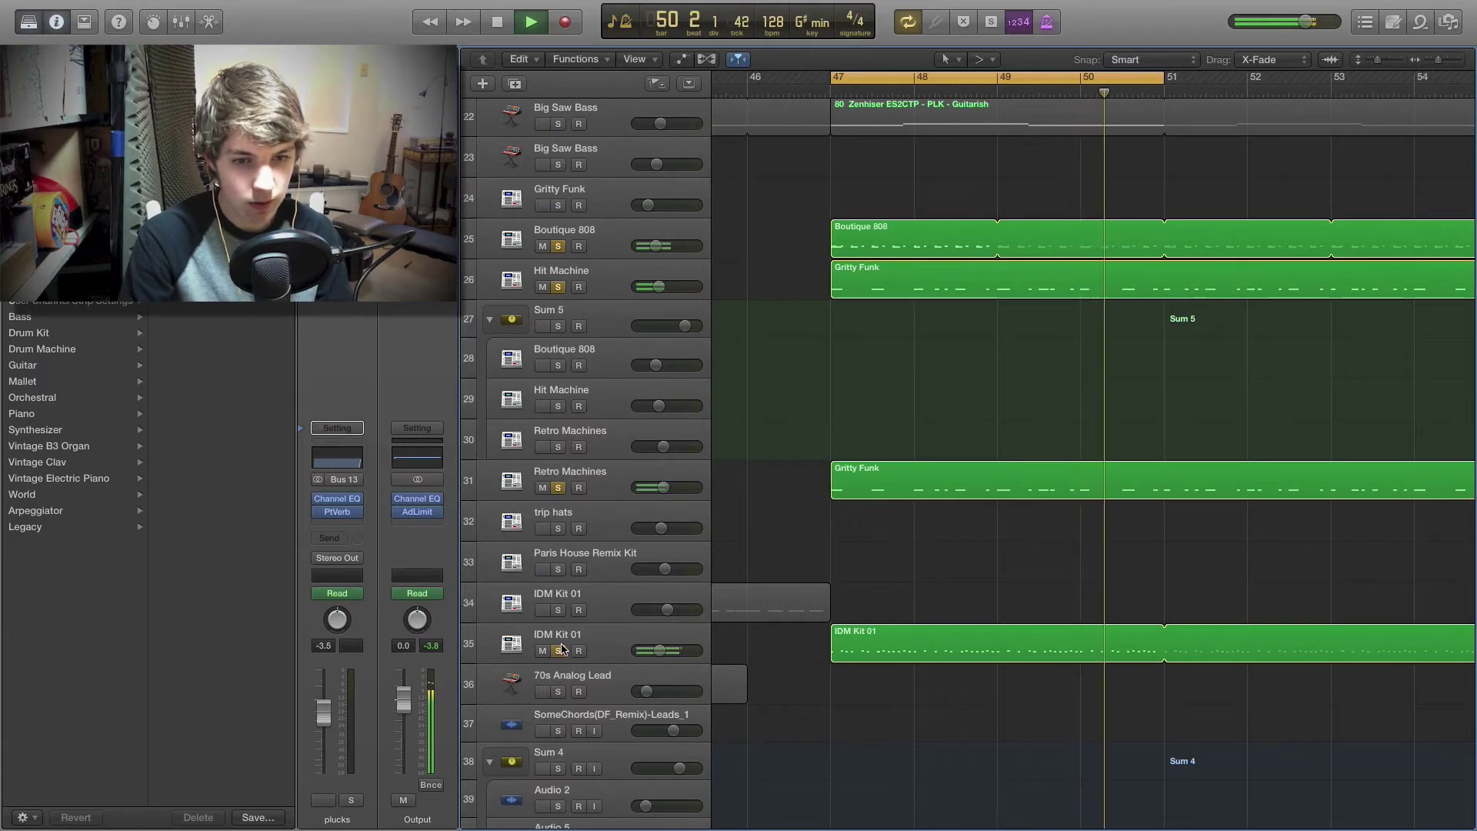
key(space)
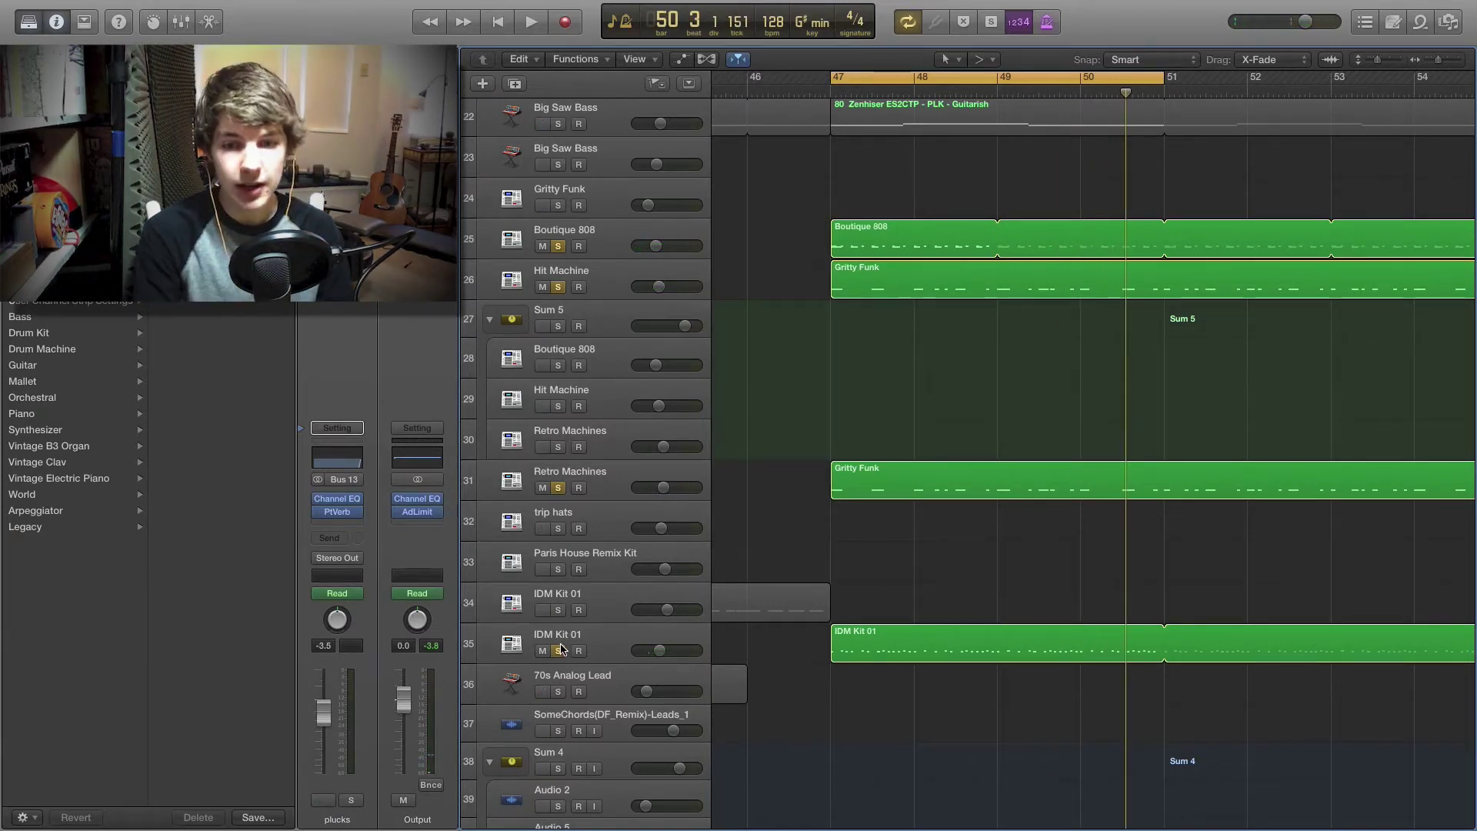
Step: Move the cycle range to bars 55–59, where the trip hats enter
scroll(1121, 402, down, 3)
scroll(1055, 371, up, 8)
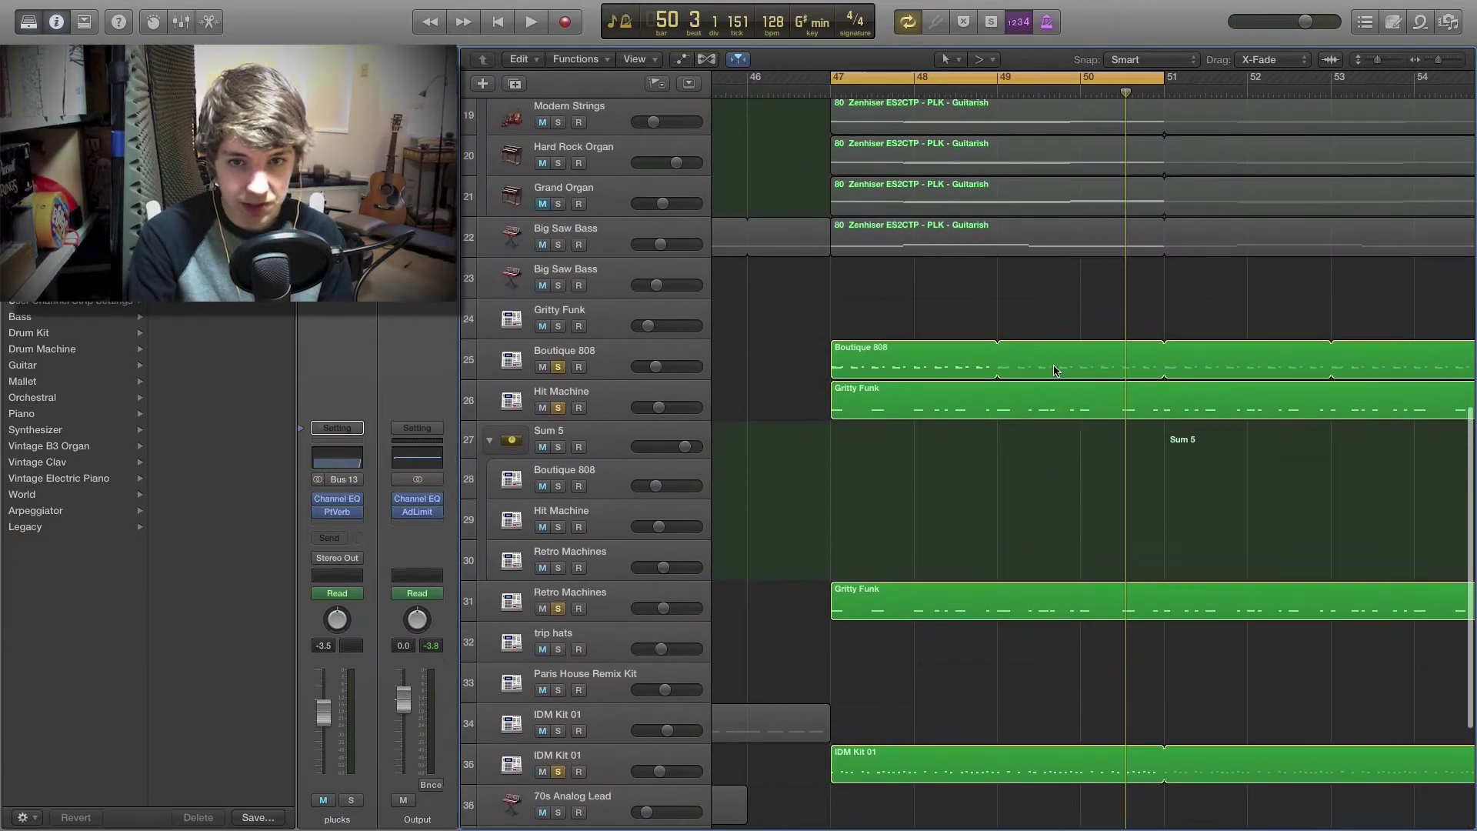
scroll(1032, 381, down, 4)
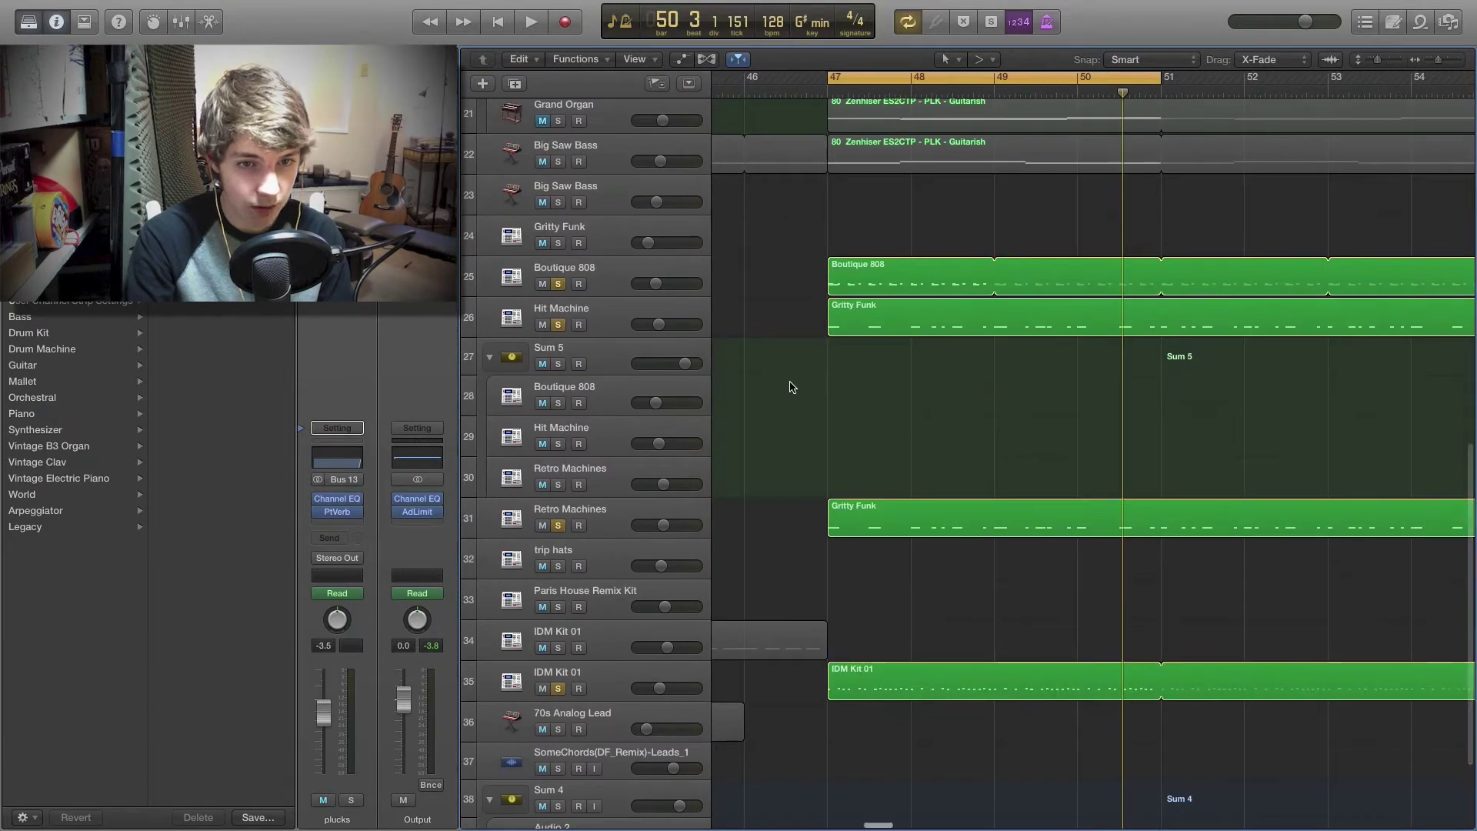
key(super+Left)
key(super+Left)
key(super+Right)
key(super+Right)
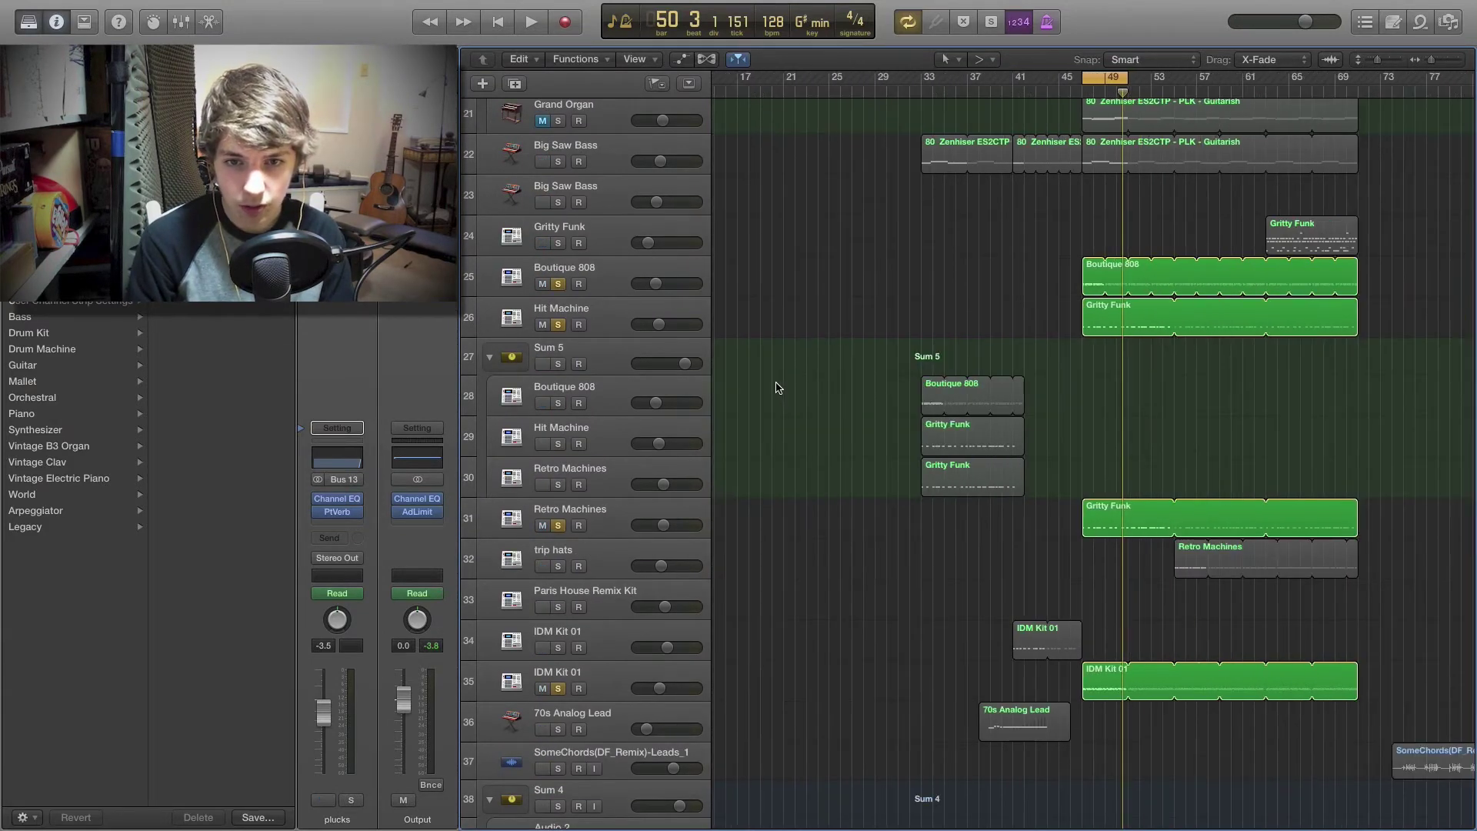
scroll(1189, 315, right, 10)
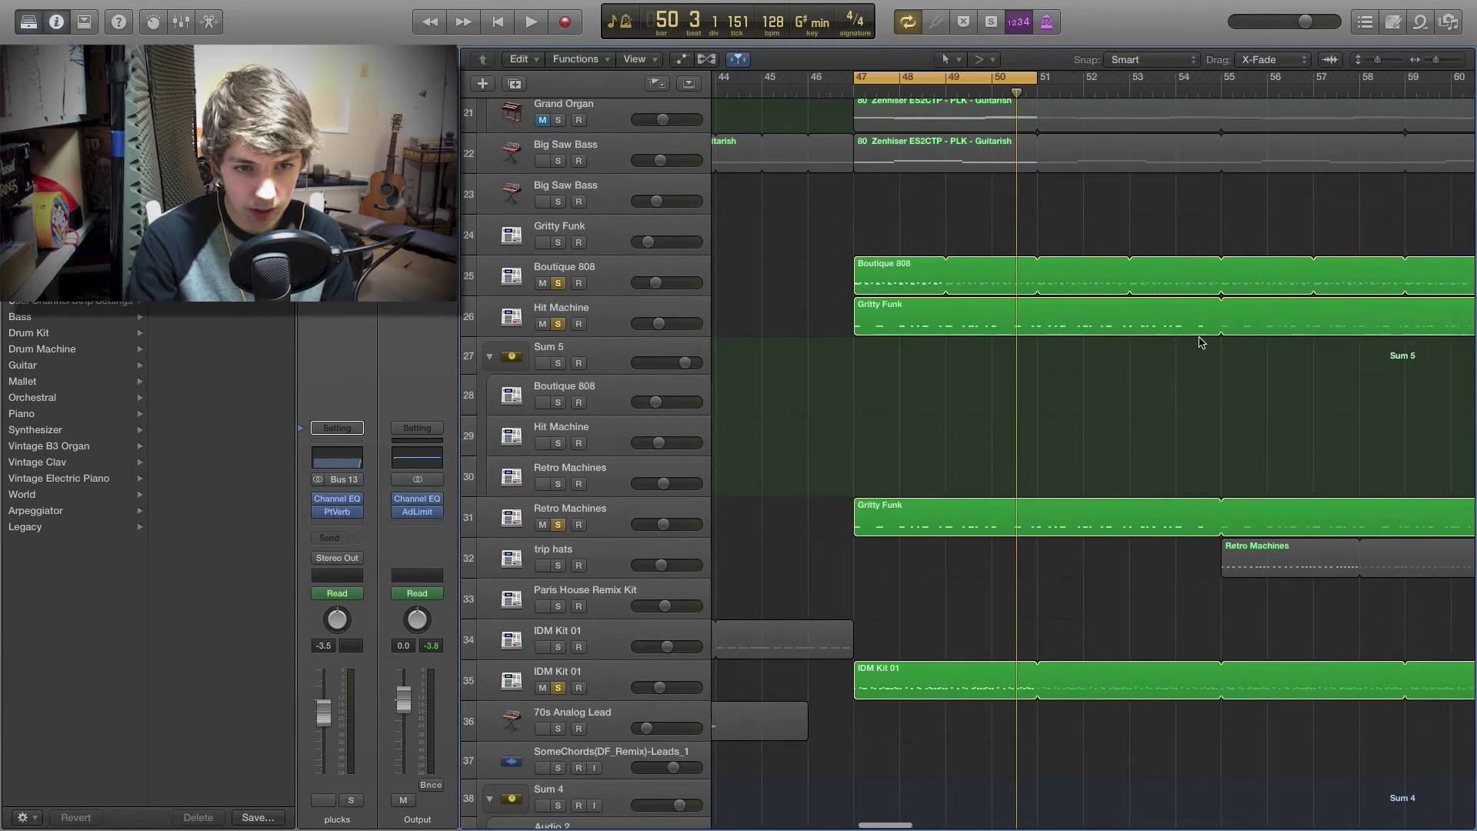
click(973, 90)
drag(976, 81, 1154, 81)
Step: Solo trip hats and play it with the drums, unsolo the other drum tracks to isolate it, and clear its solo
click(558, 565)
key(space)
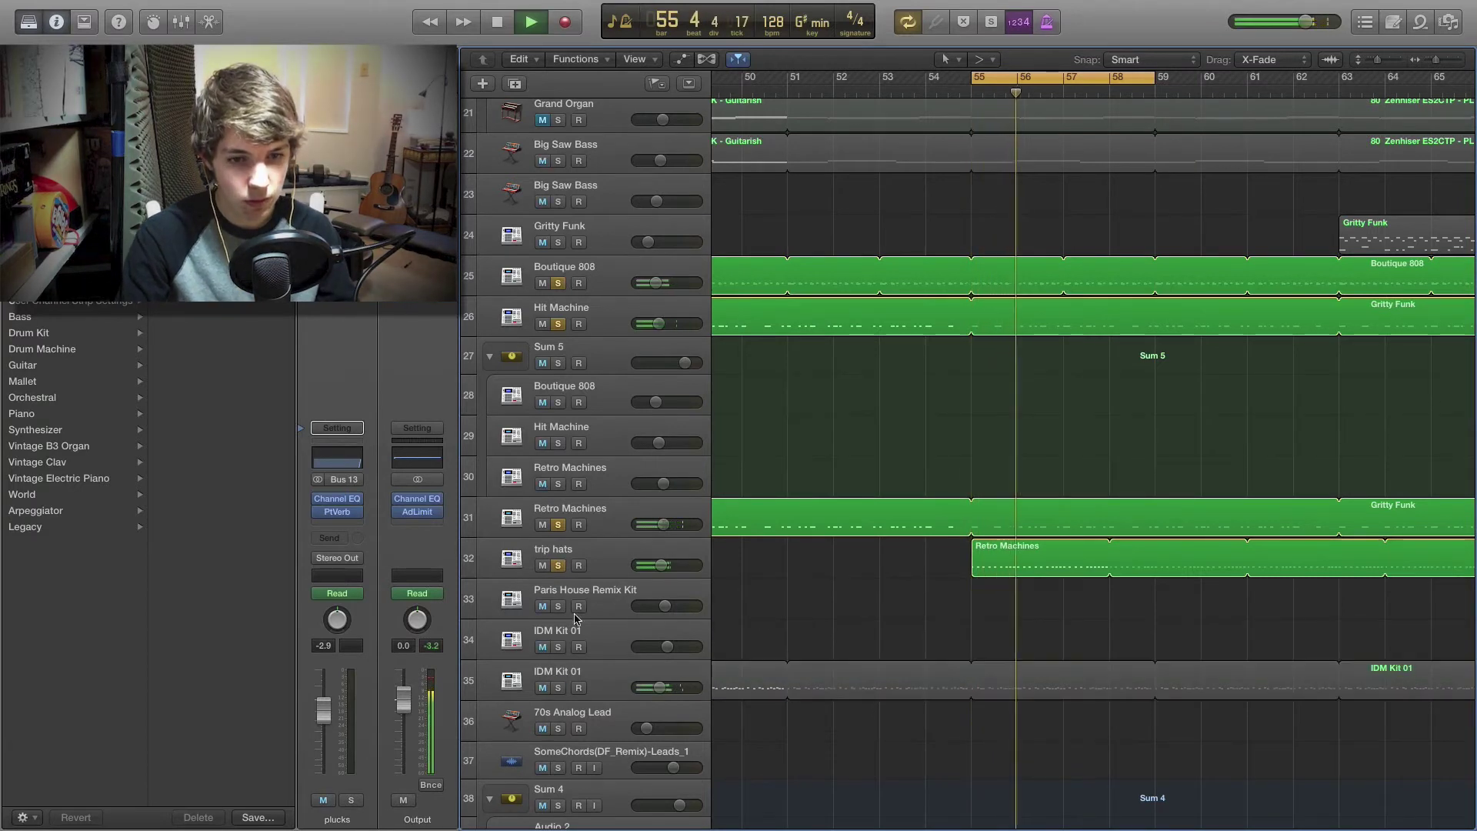
click(557, 525)
click(558, 324)
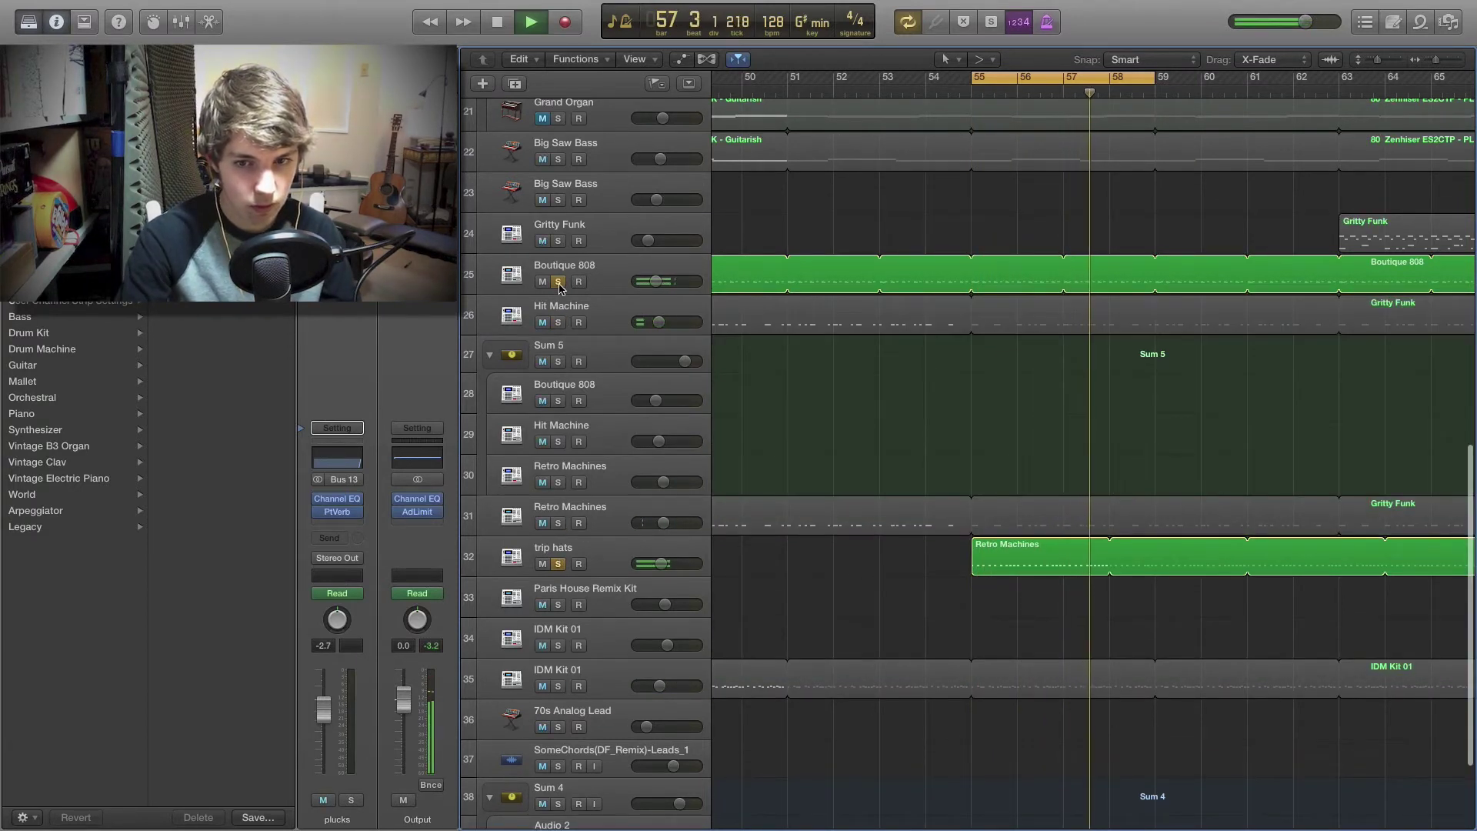
click(559, 282)
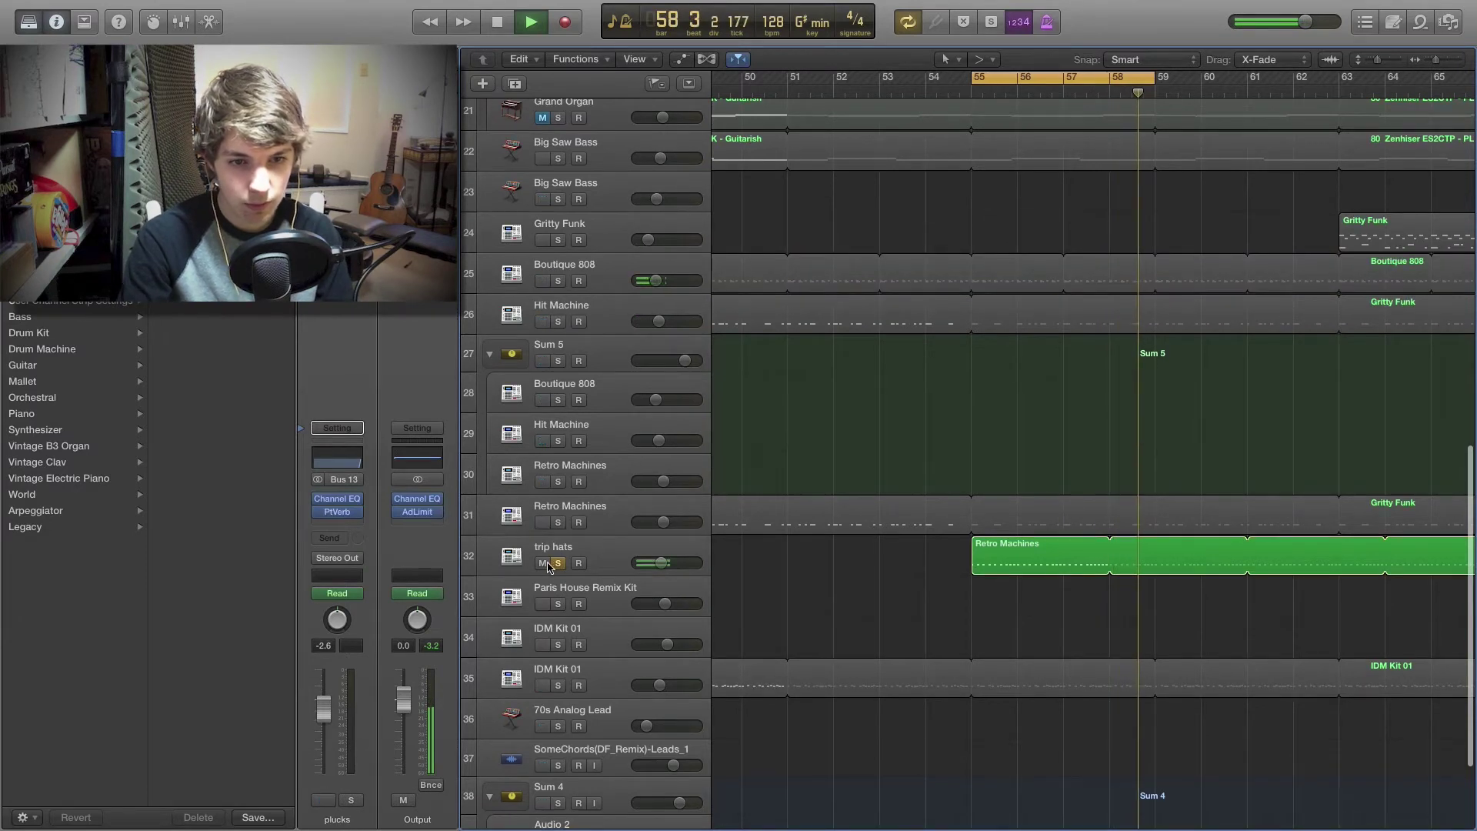
click(558, 563)
key(space)
Step: Turn off the cycle range, play the soloed Gritty Funk track from just before bar 63, and unsolo it
scroll(965, 483, left, 3)
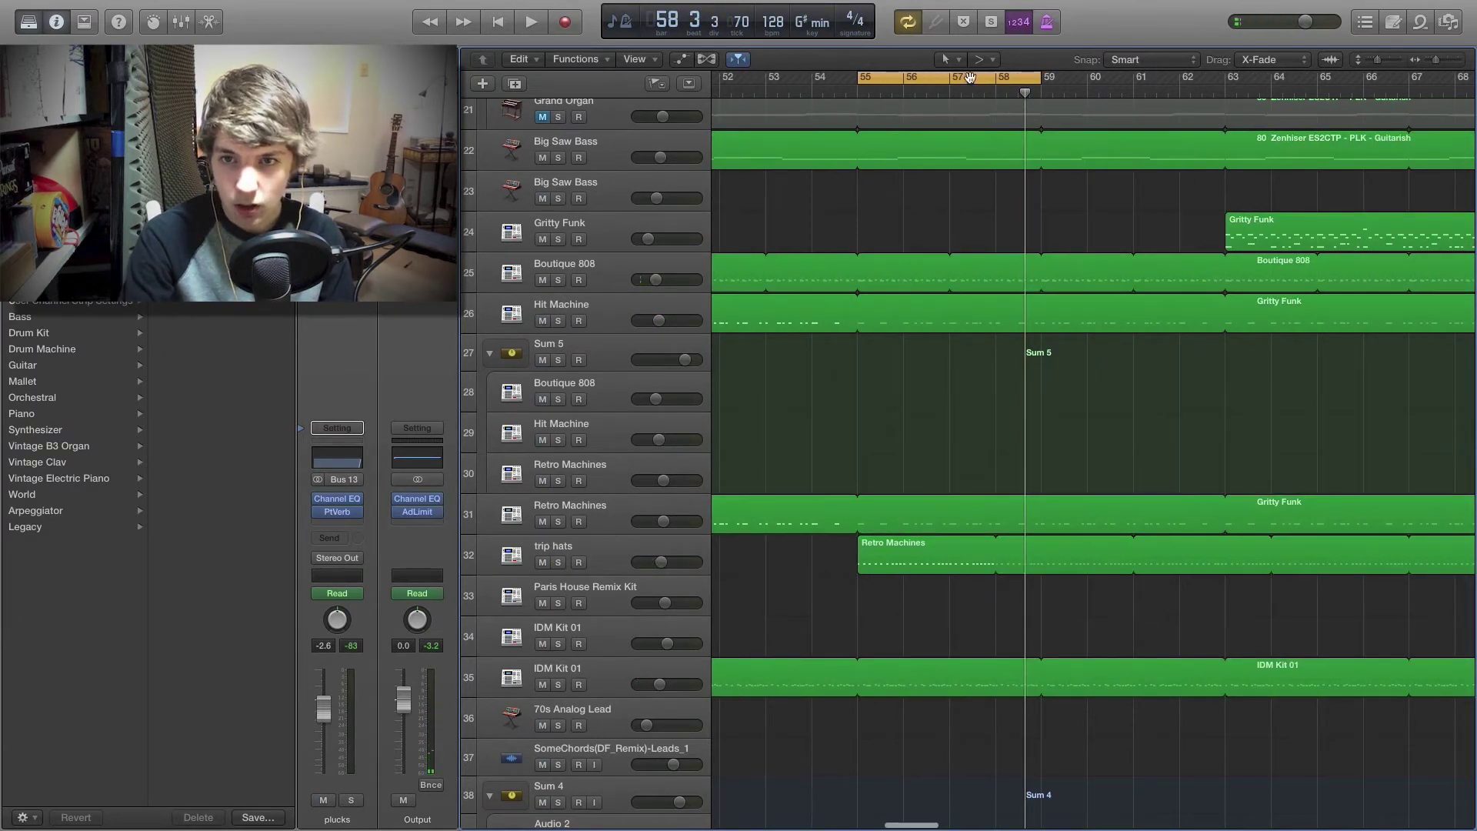
click(1222, 87)
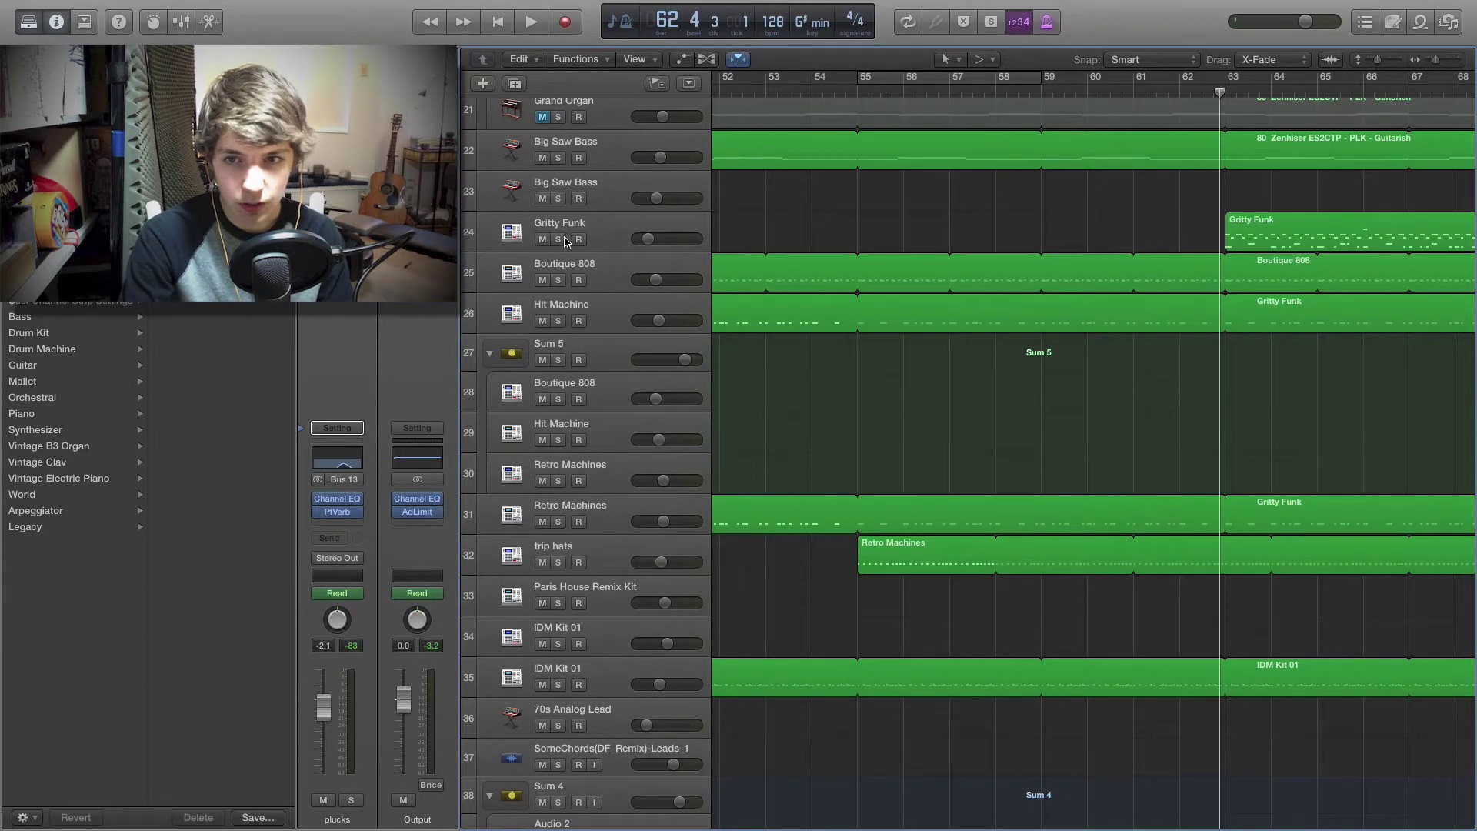
click(559, 239)
key(space)
scroll(874, 303, right, 2)
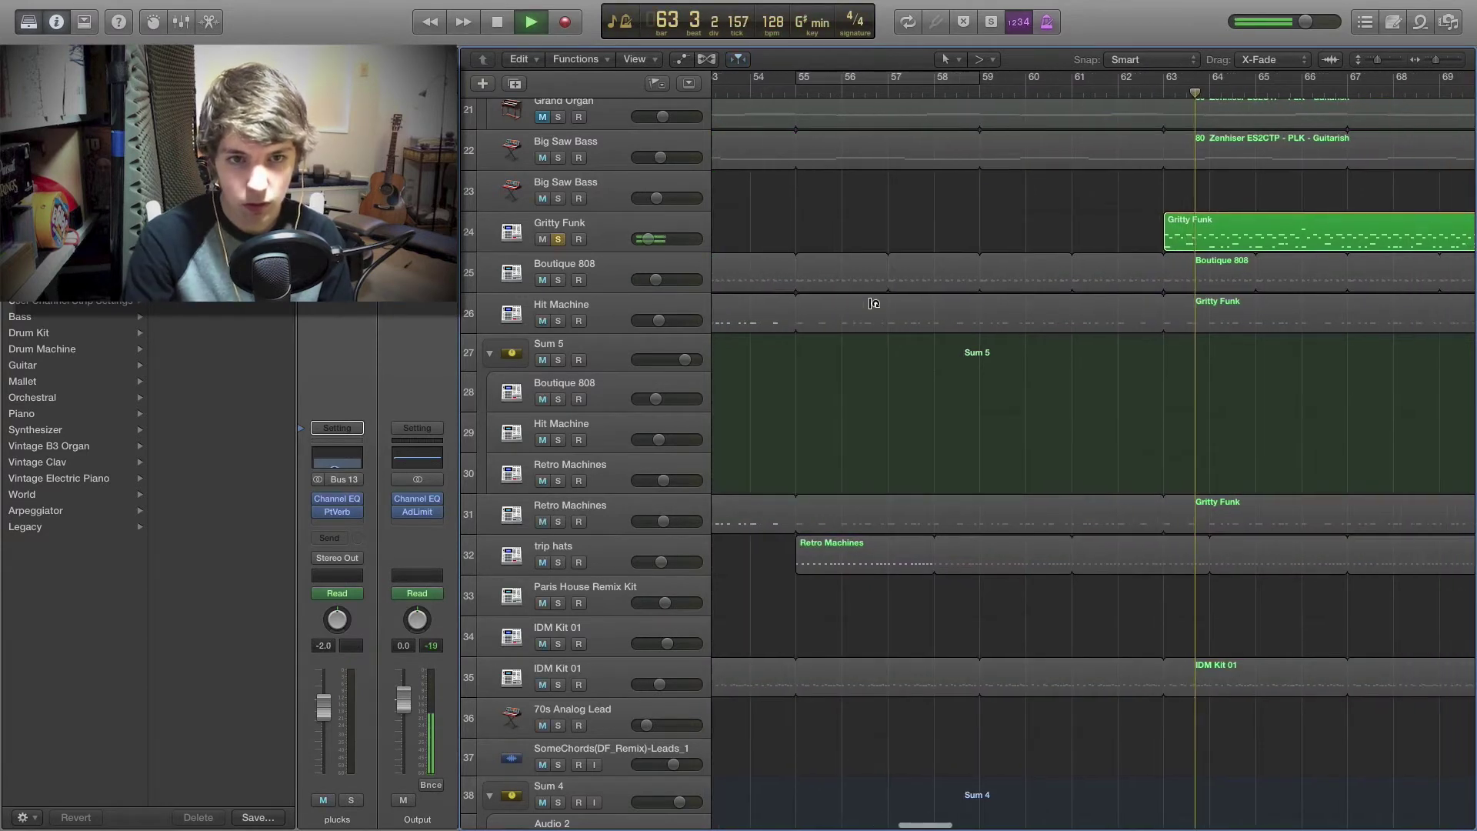
scroll(875, 303, right, 5)
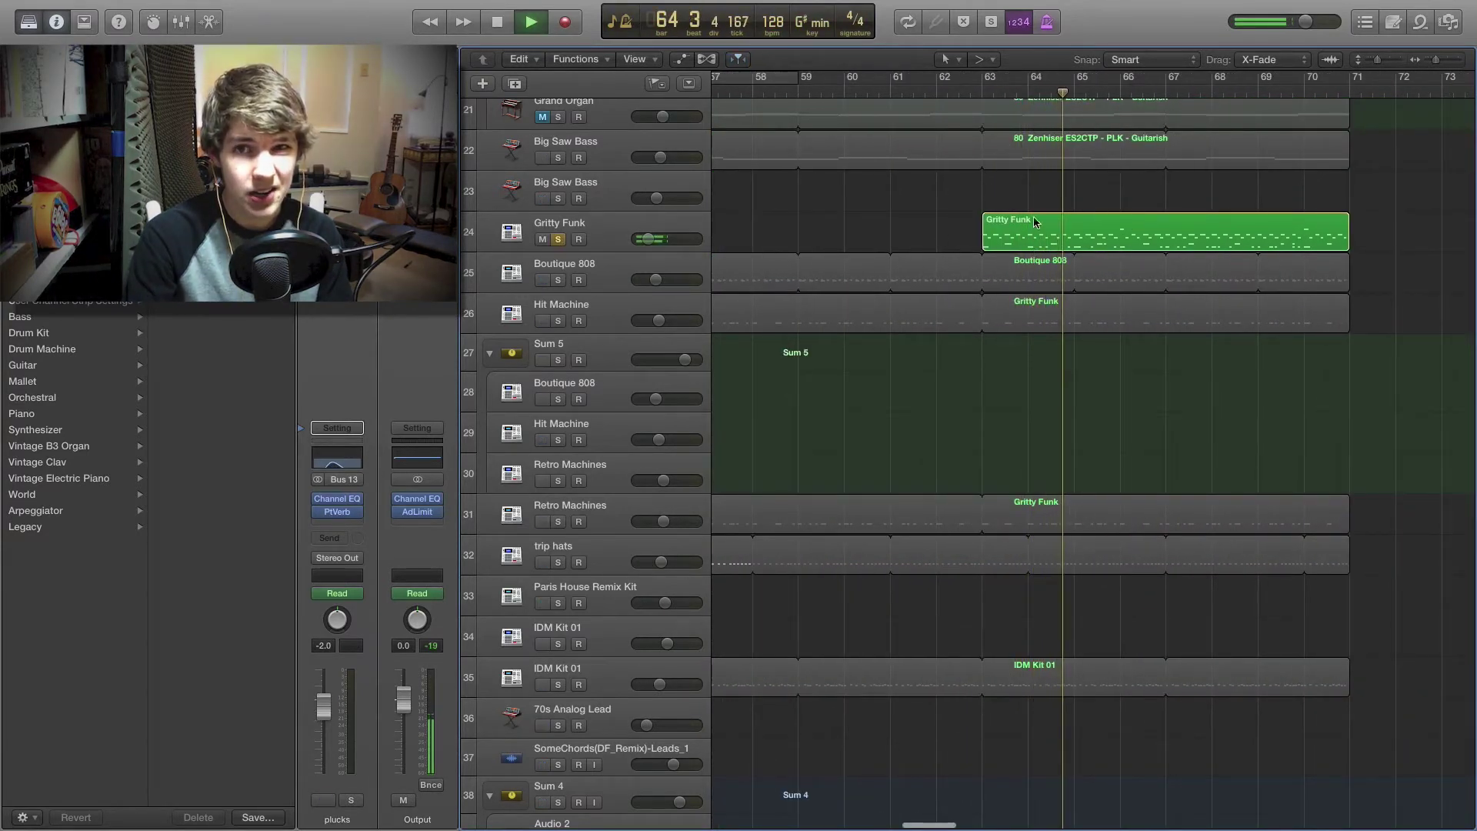
key(space)
key(s)
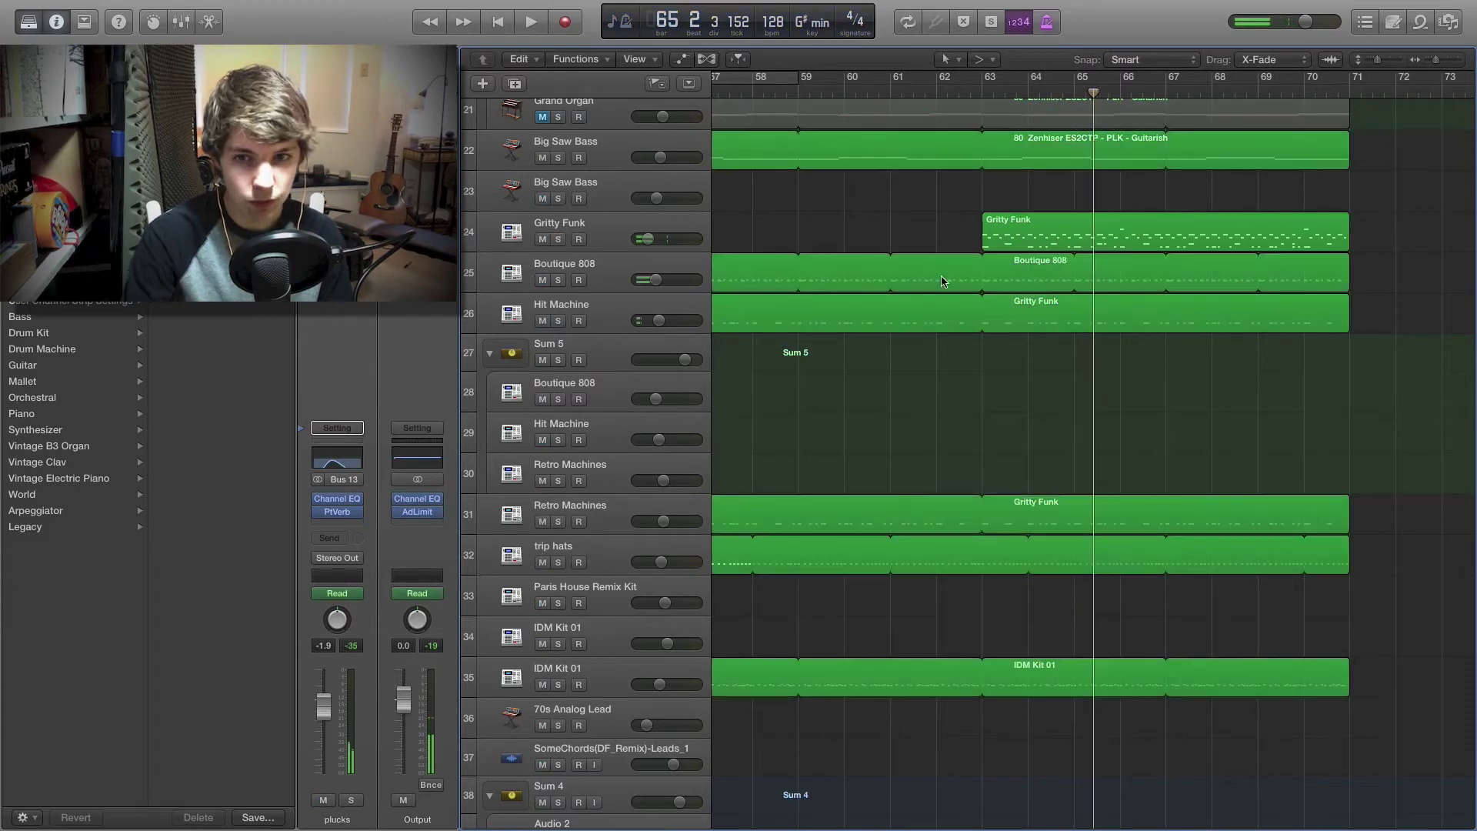
Step: Look over the arrangement beyond bar 71 across all tracks, examining which regions fill the break and the next drop
key(super+Left)
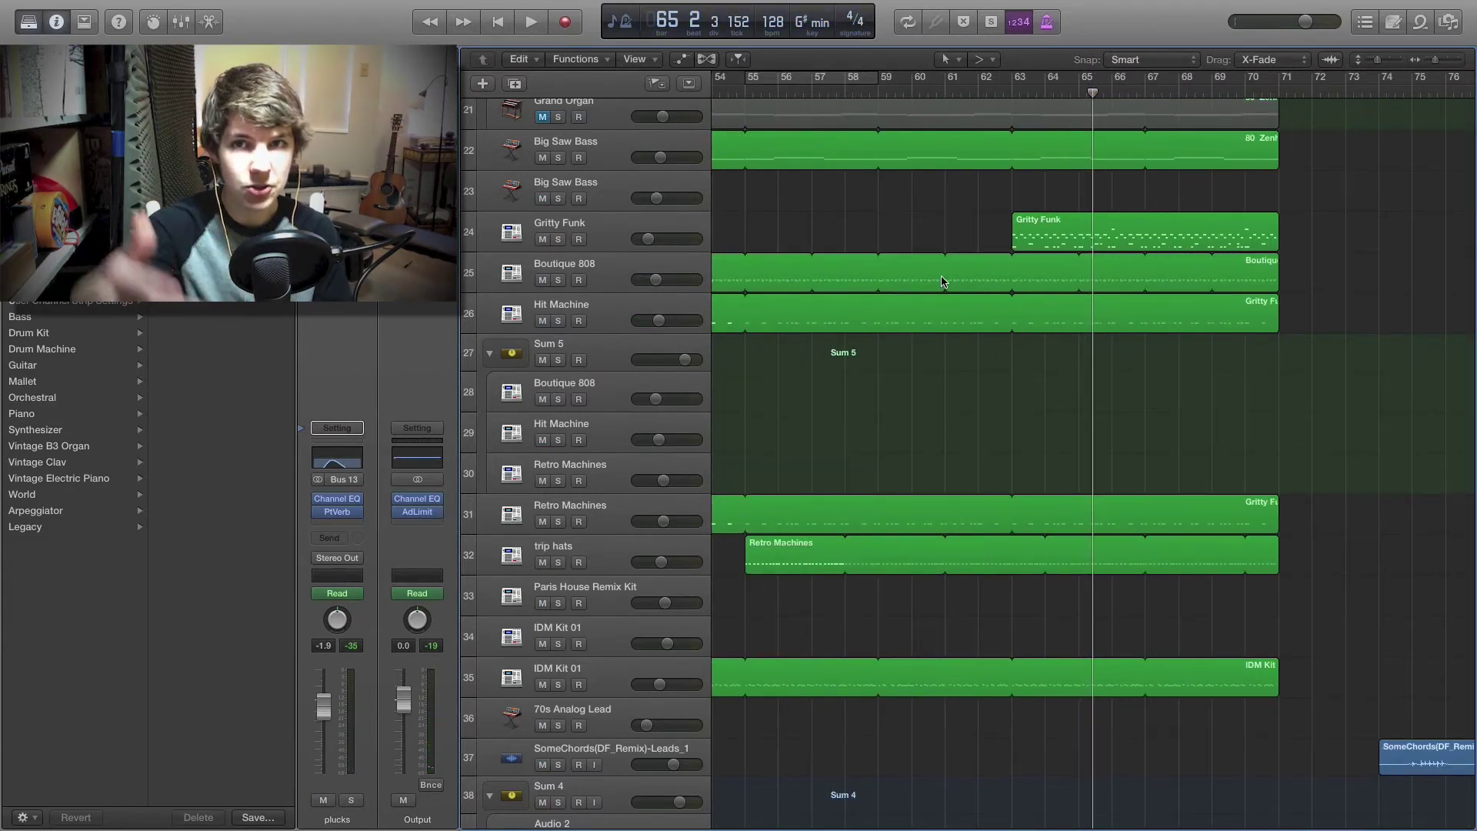
scroll(1164, 383, right, 3)
scroll(1139, 400, up, 10)
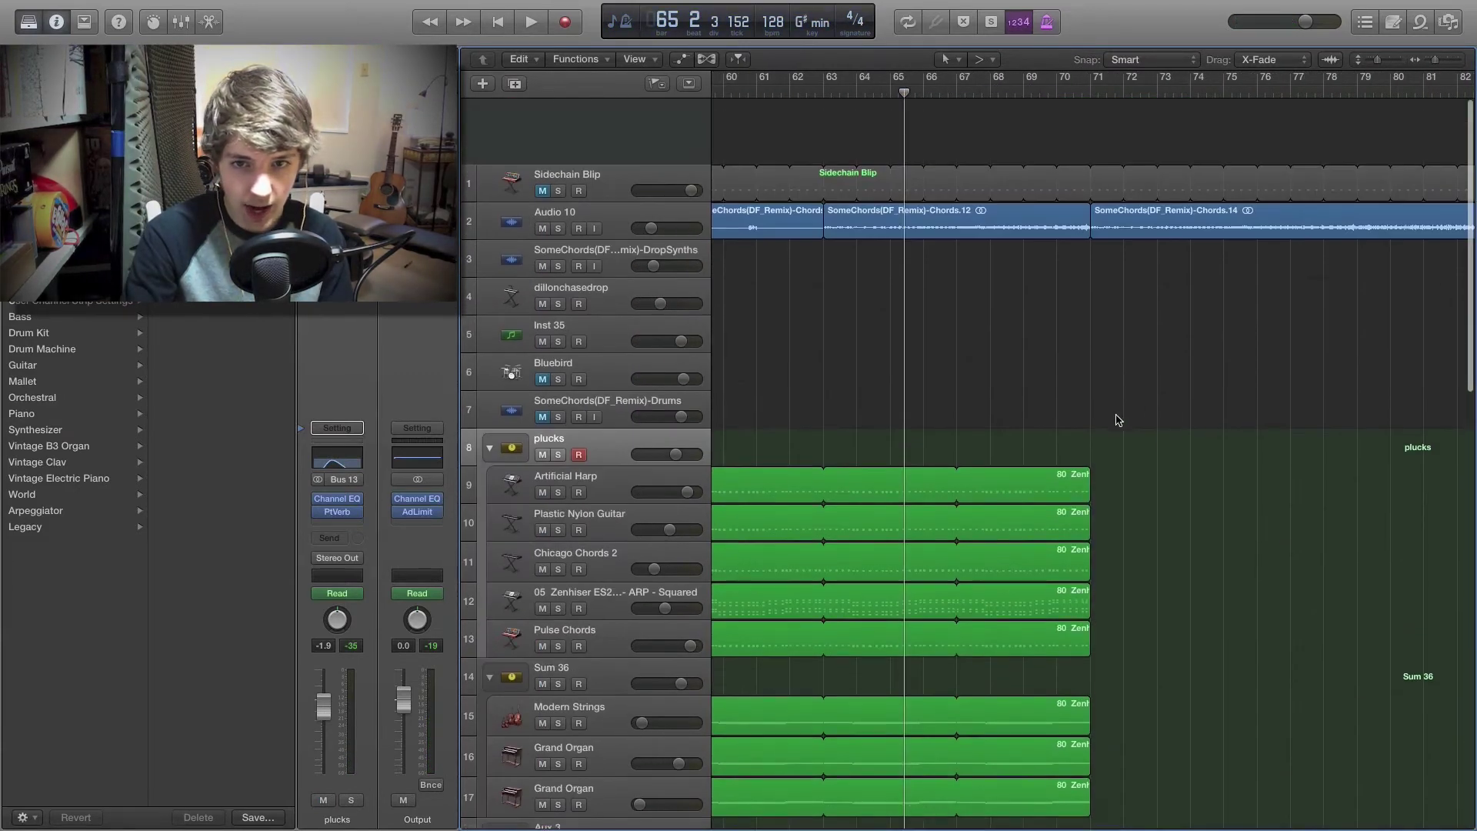
scroll(1042, 465, down, 6)
key(super+Left)
key(super+Left)
key(super+Left)
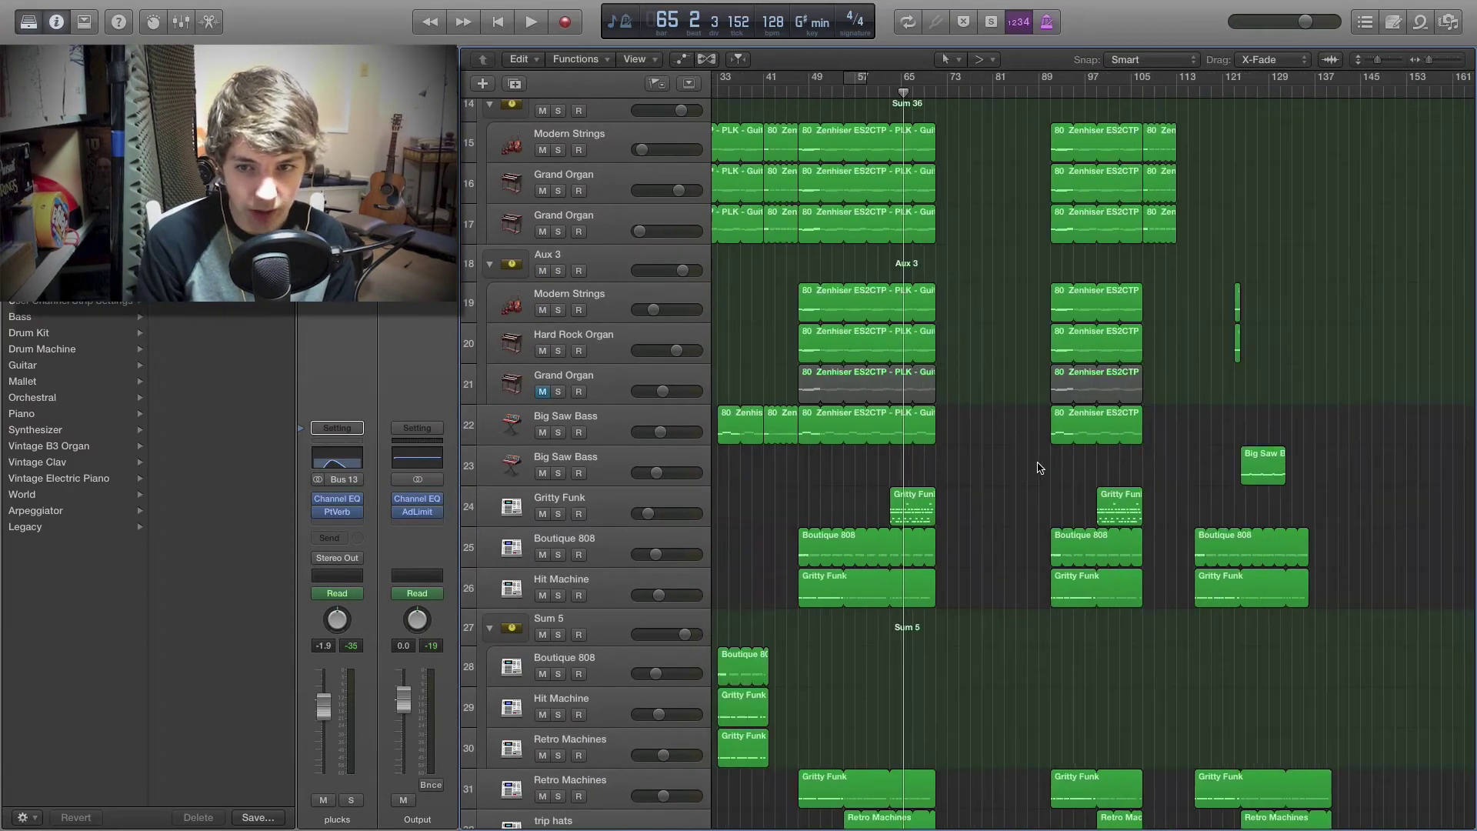
key(super+Right)
scroll(1093, 435, down, 10)
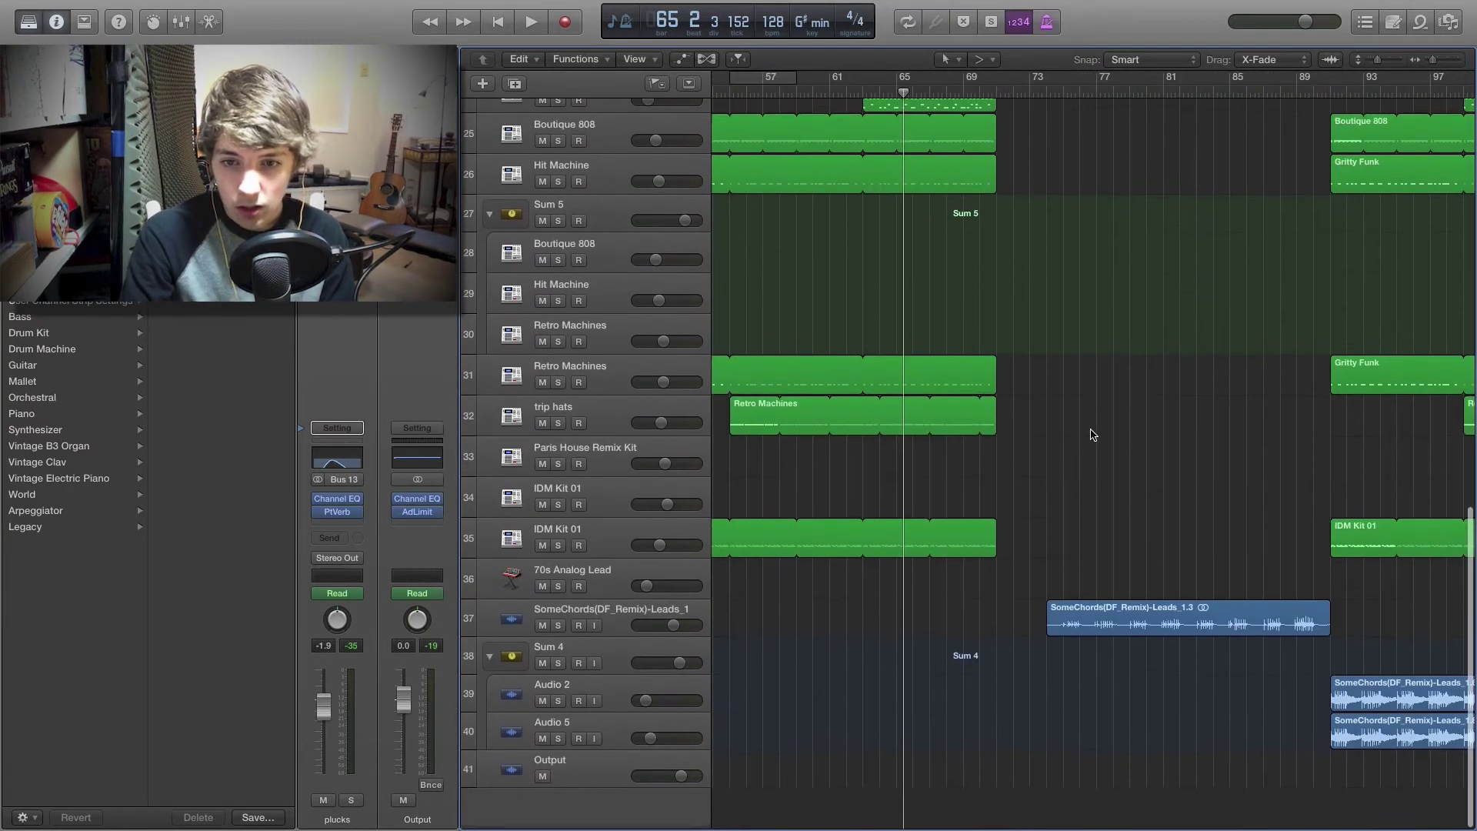
scroll(1093, 435, left, 2)
scroll(1093, 433, right, 5)
scroll(1095, 433, up, 15)
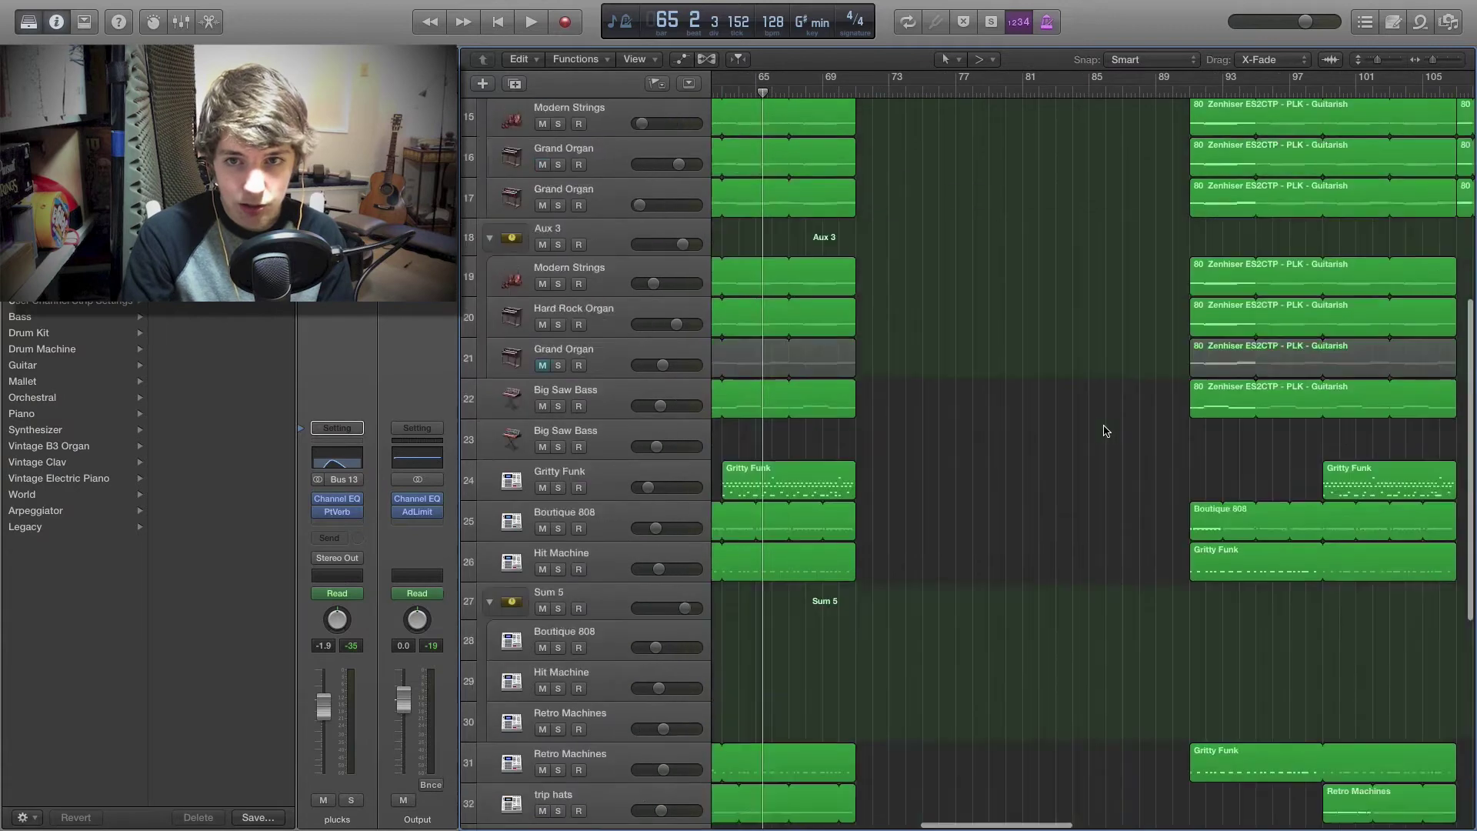
Step: Solo the Audio 10 chords track, play the start of its region at bar 17, and unsolo it
scroll(1096, 432, left, 20)
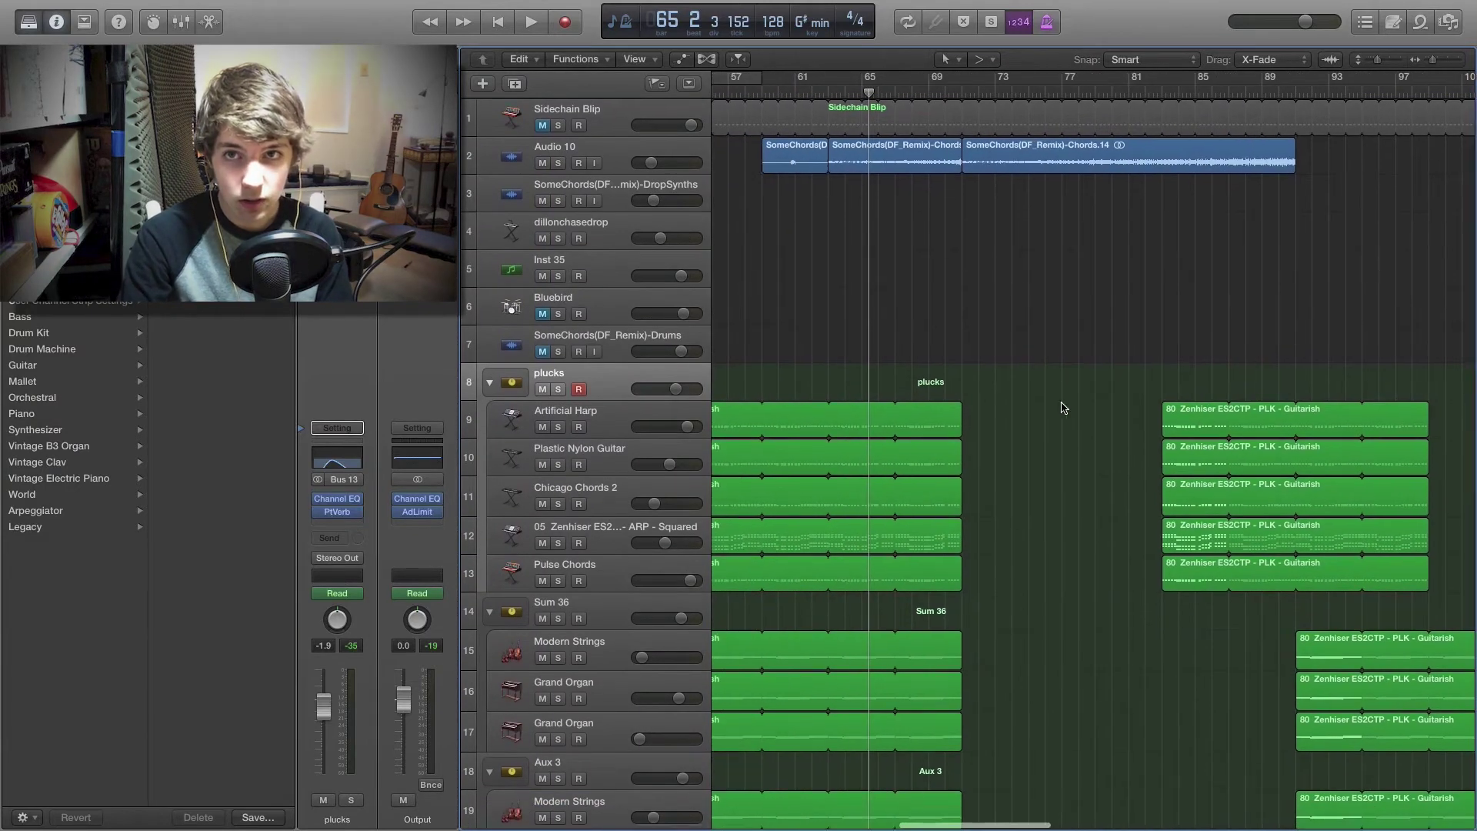
scroll(1054, 377, left, 6)
scroll(1056, 377, right, 3)
scroll(1057, 377, right, 3)
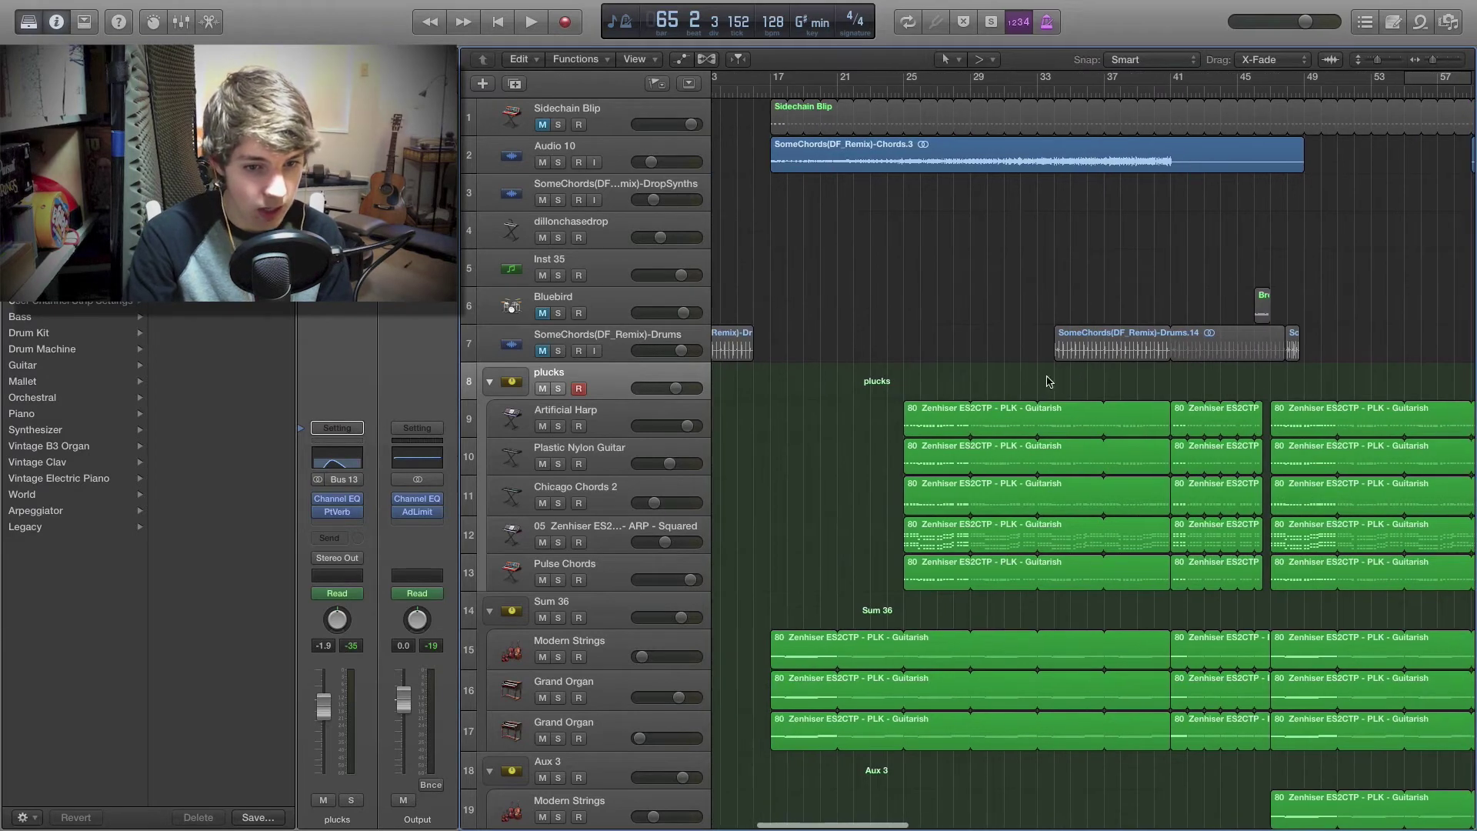
scroll(974, 430, left, 1)
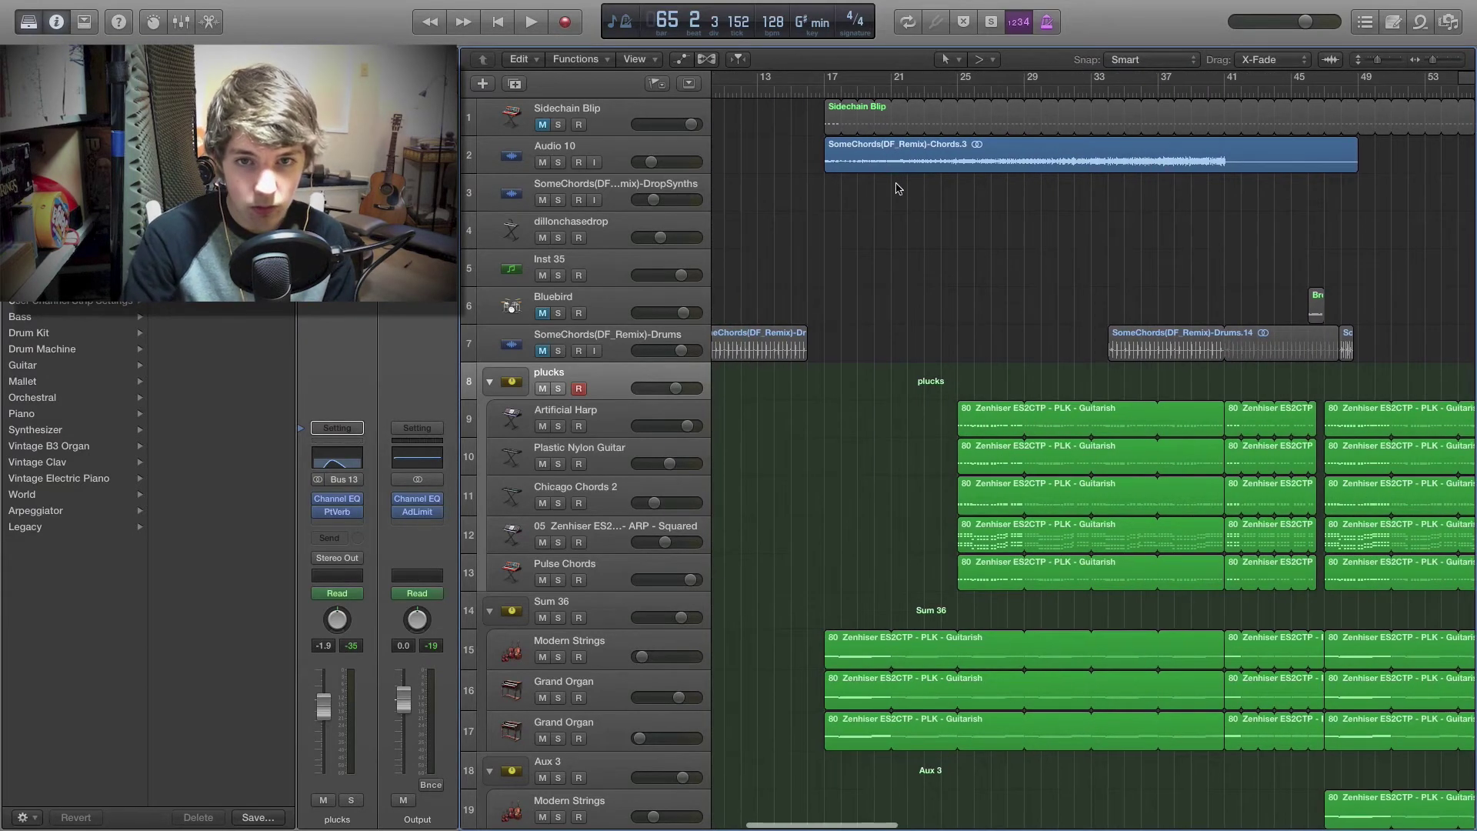
click(559, 163)
key(space)
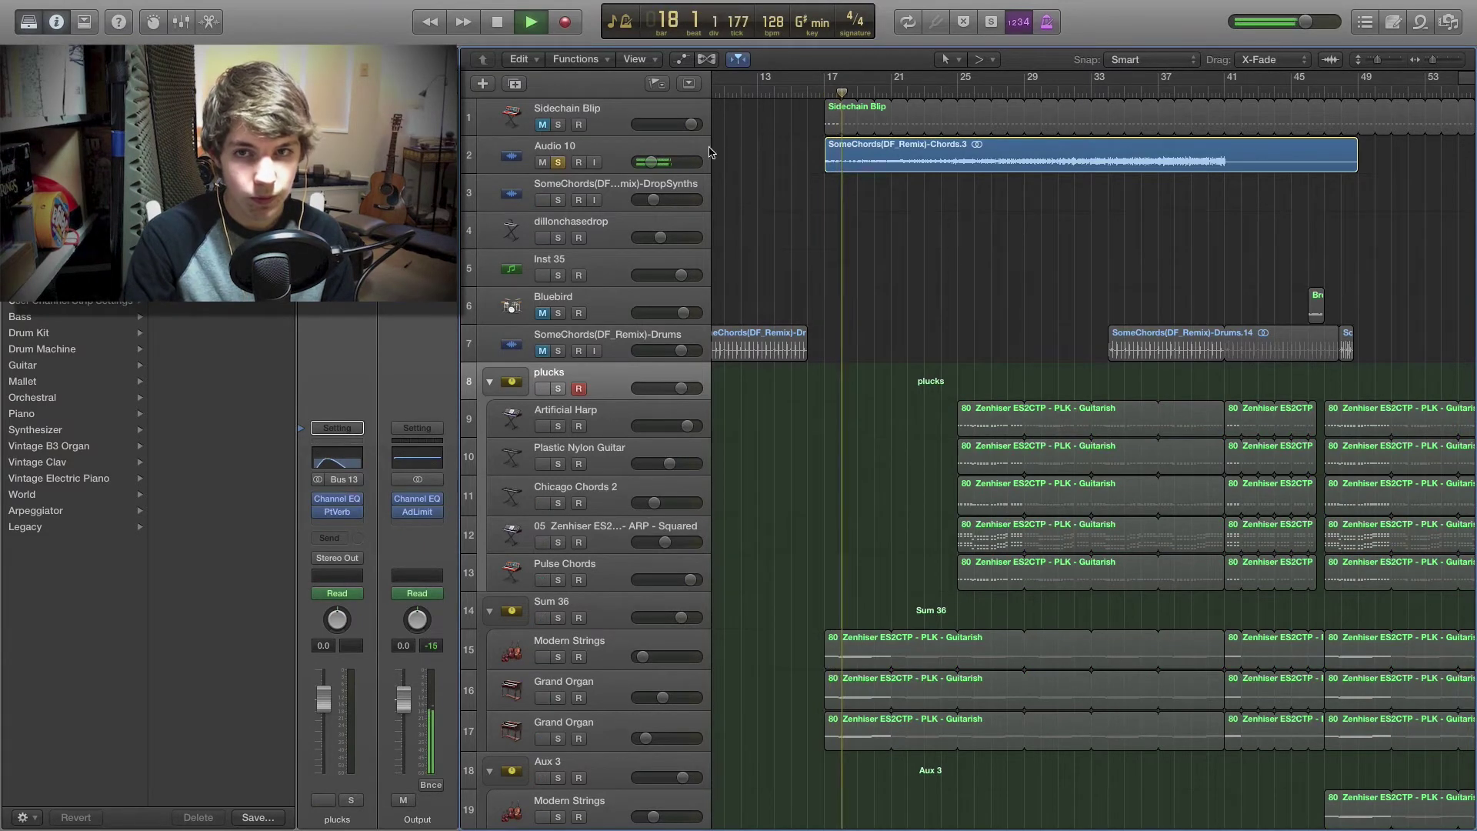
click(549, 163)
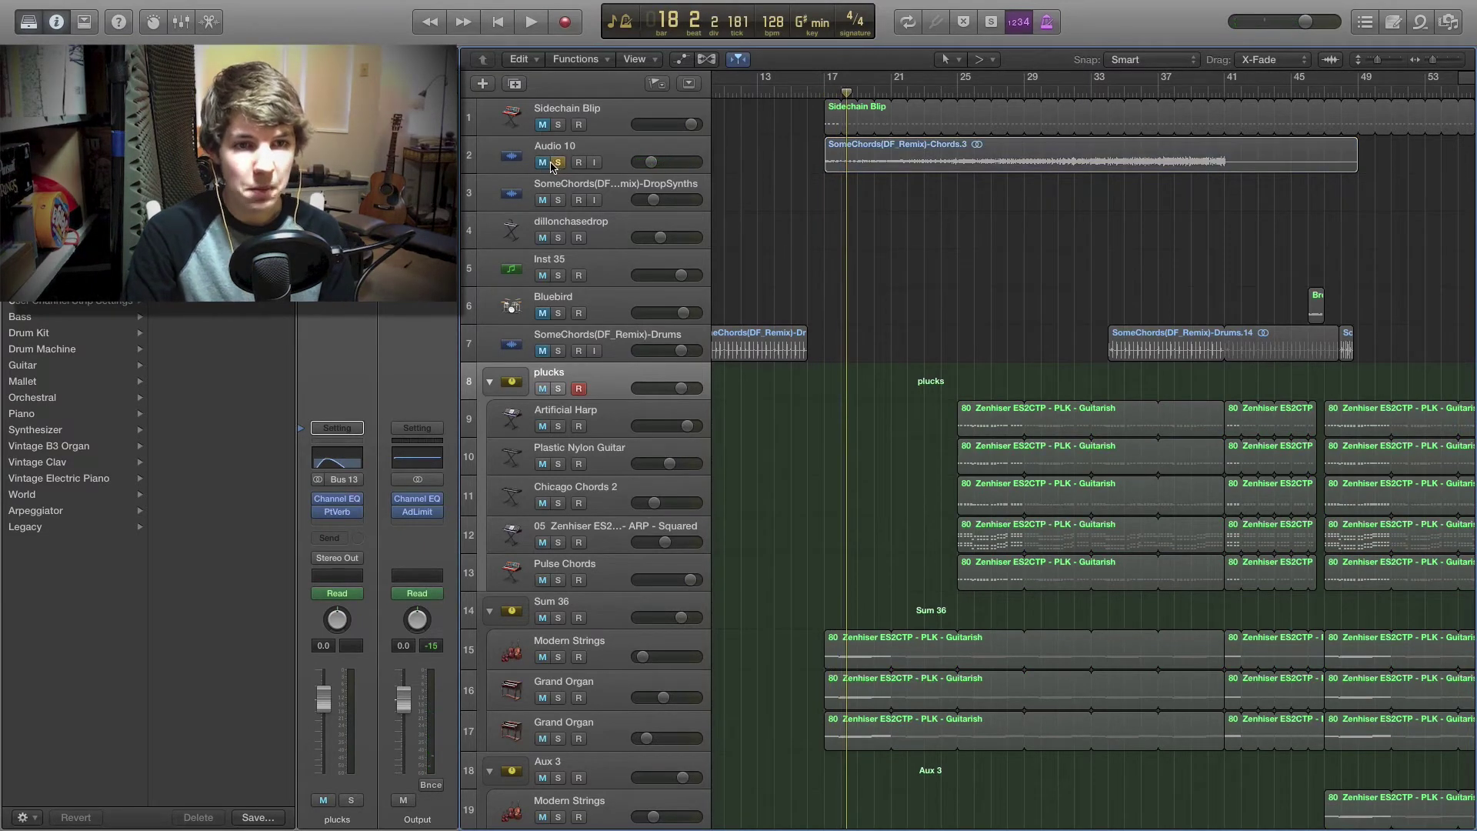
click(547, 164)
click(558, 164)
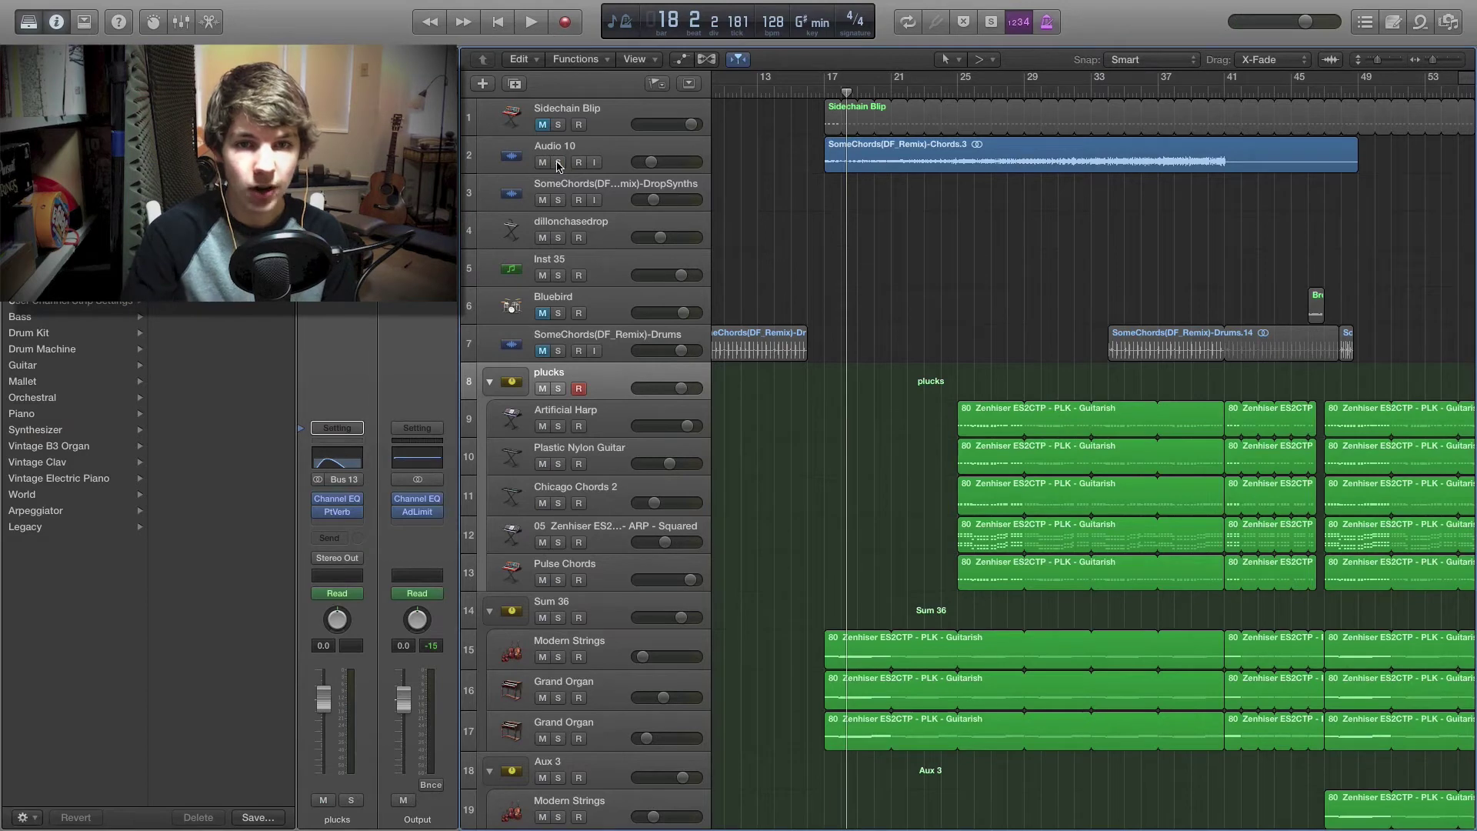
Step: Solo the Audio 10 chords track again, play it from bar 38 for comparison, and clear its solo
click(1169, 90)
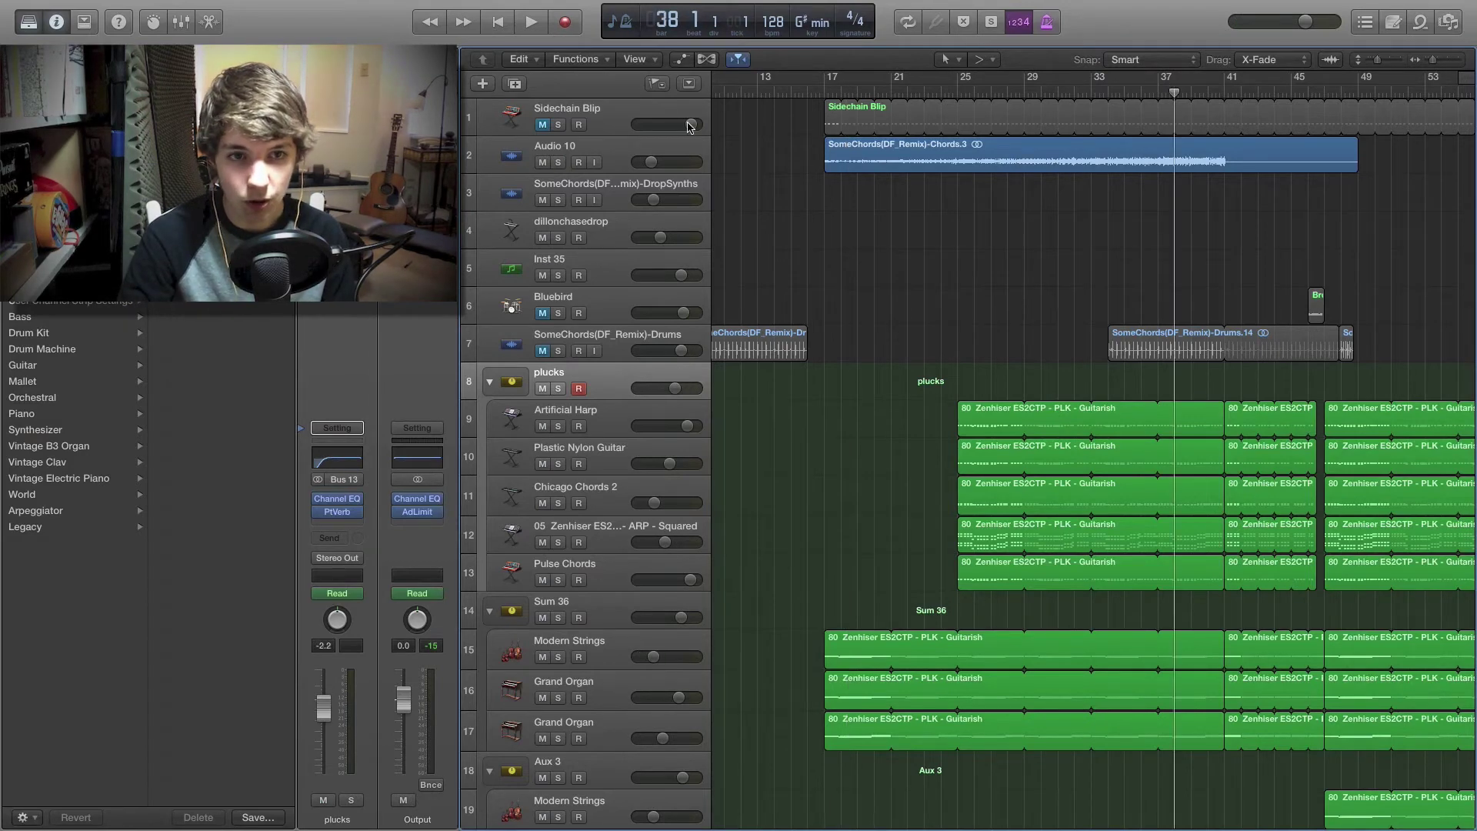
click(560, 163)
key(space)
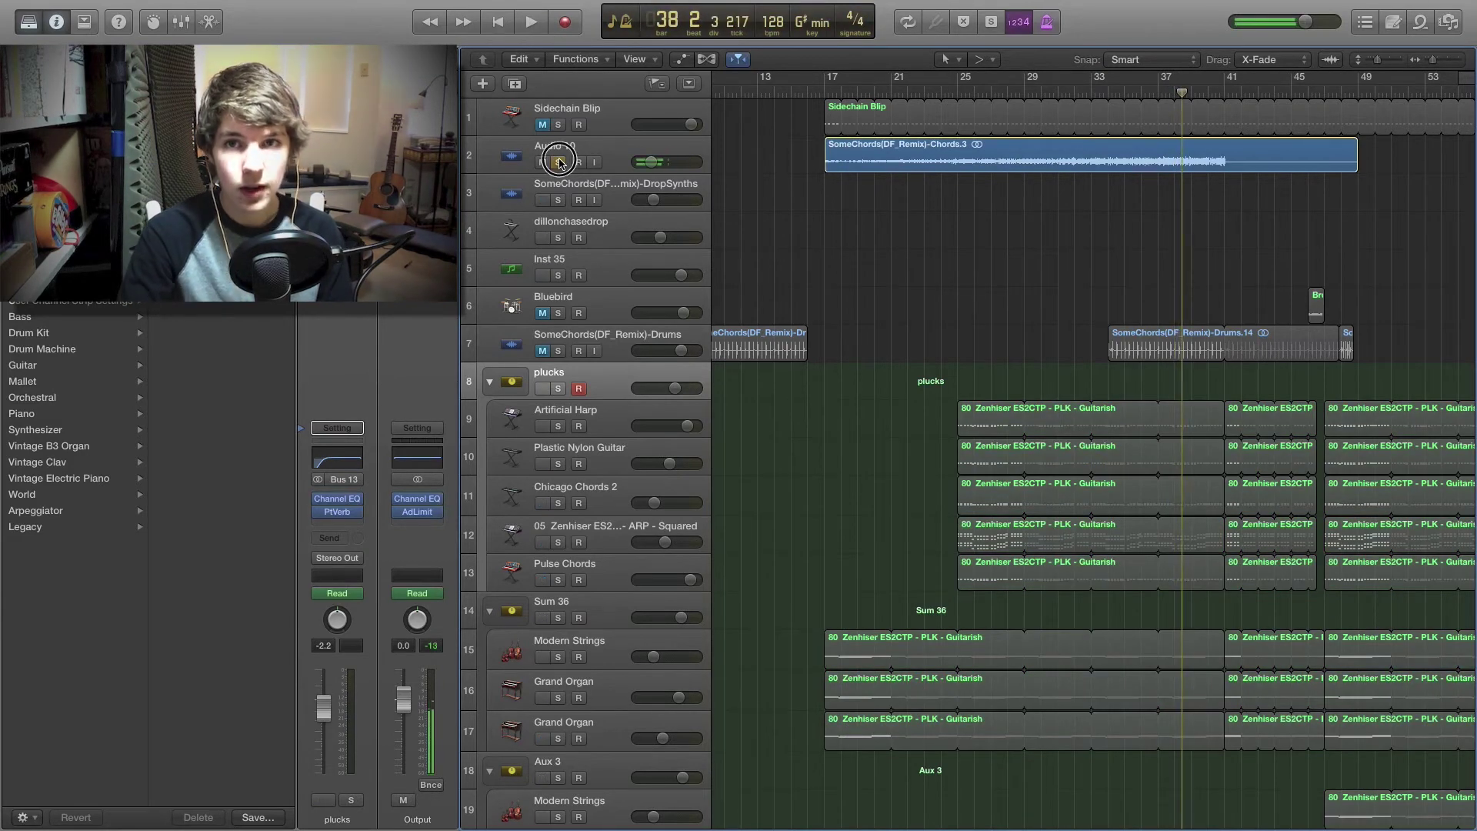
click(559, 162)
Step: Look over the drum, lead and pluck tracks through the break, second drop and ending, examining where each layer's regions sit
scroll(957, 247, down, 15)
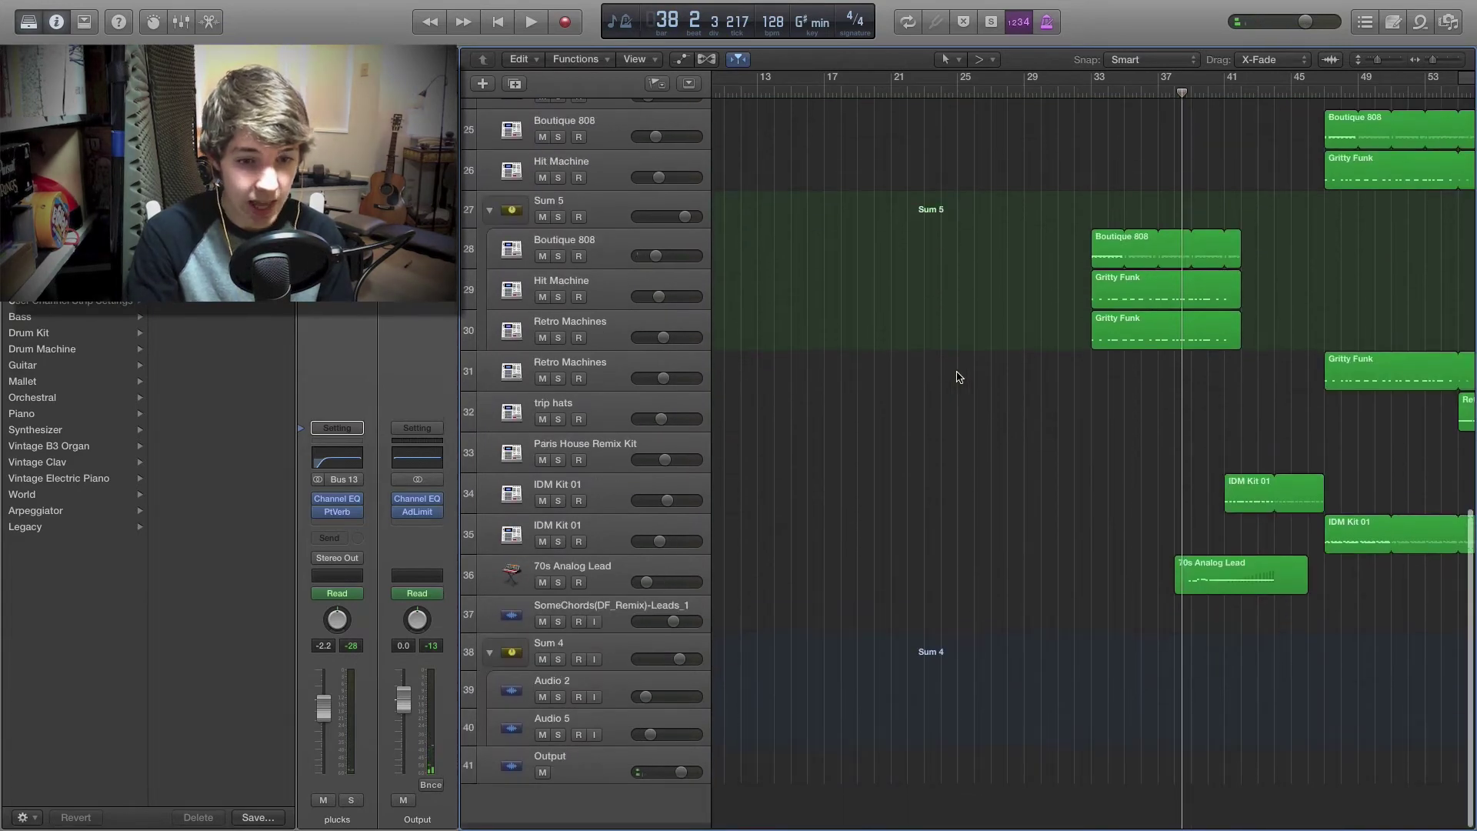
scroll(956, 377, up, 15)
scroll(923, 308, right, 10)
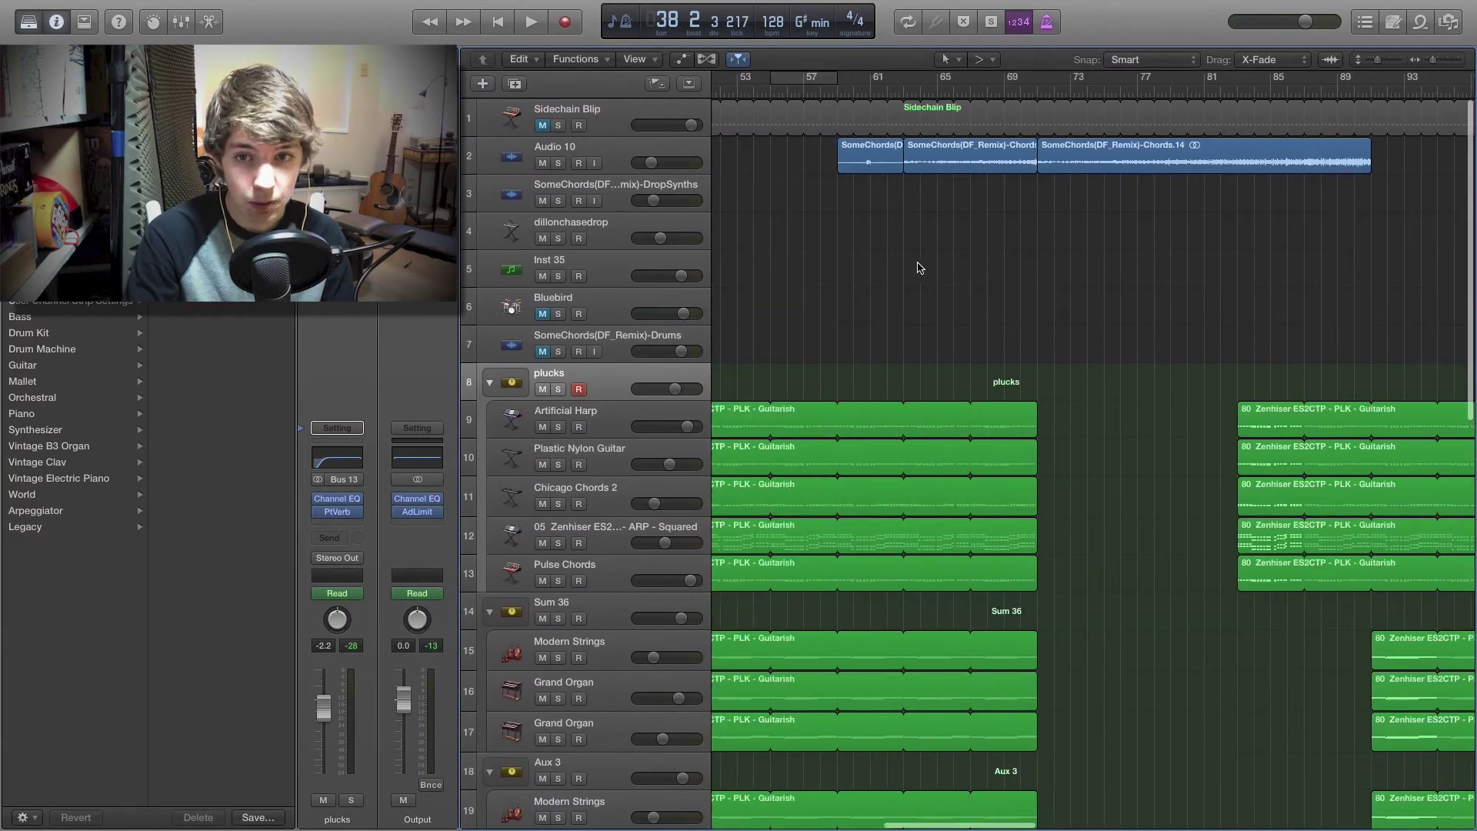
scroll(921, 268, right, 12)
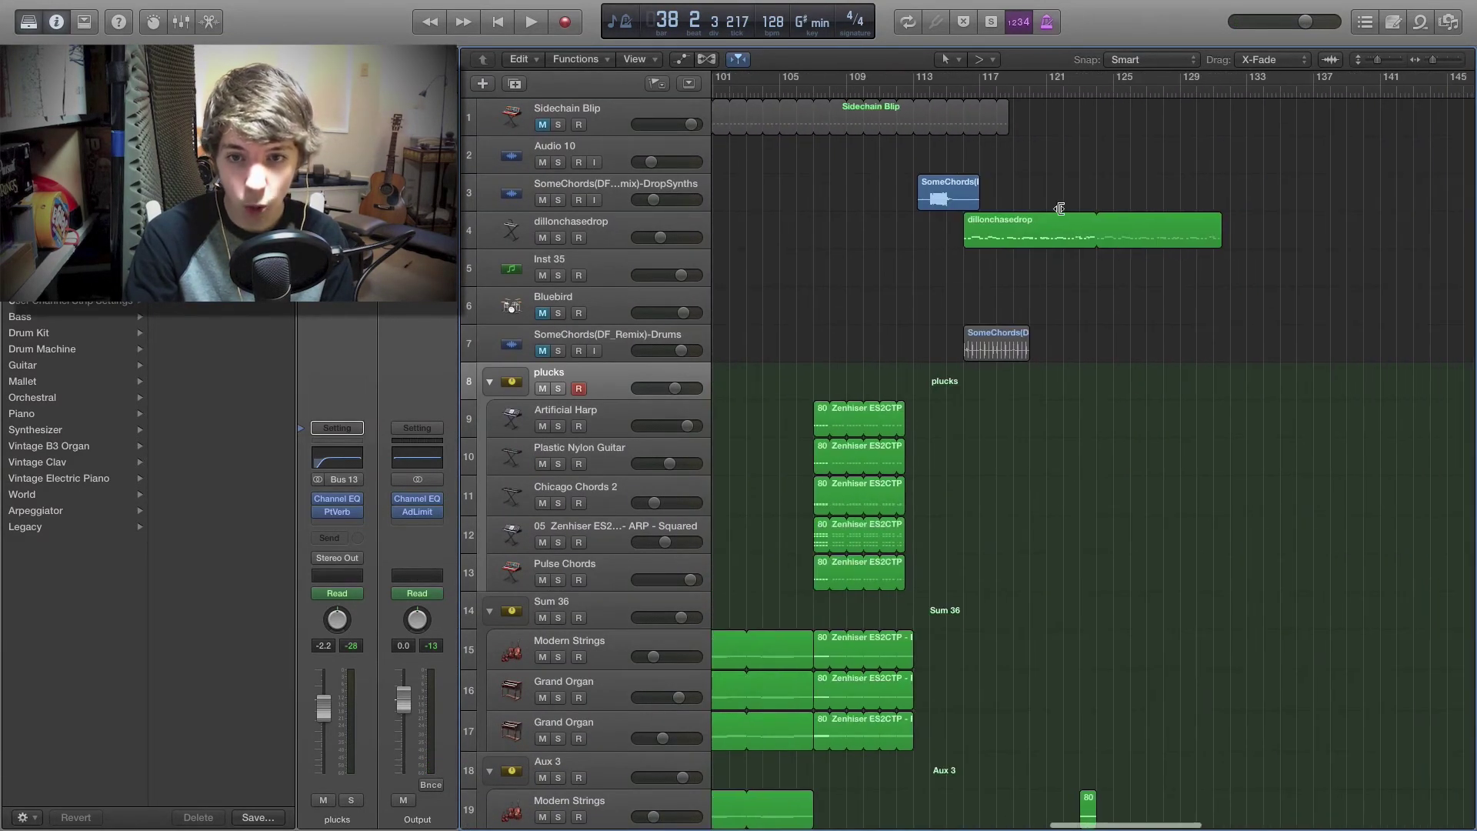
scroll(915, 298, left, 4)
scroll(916, 304, down, 12)
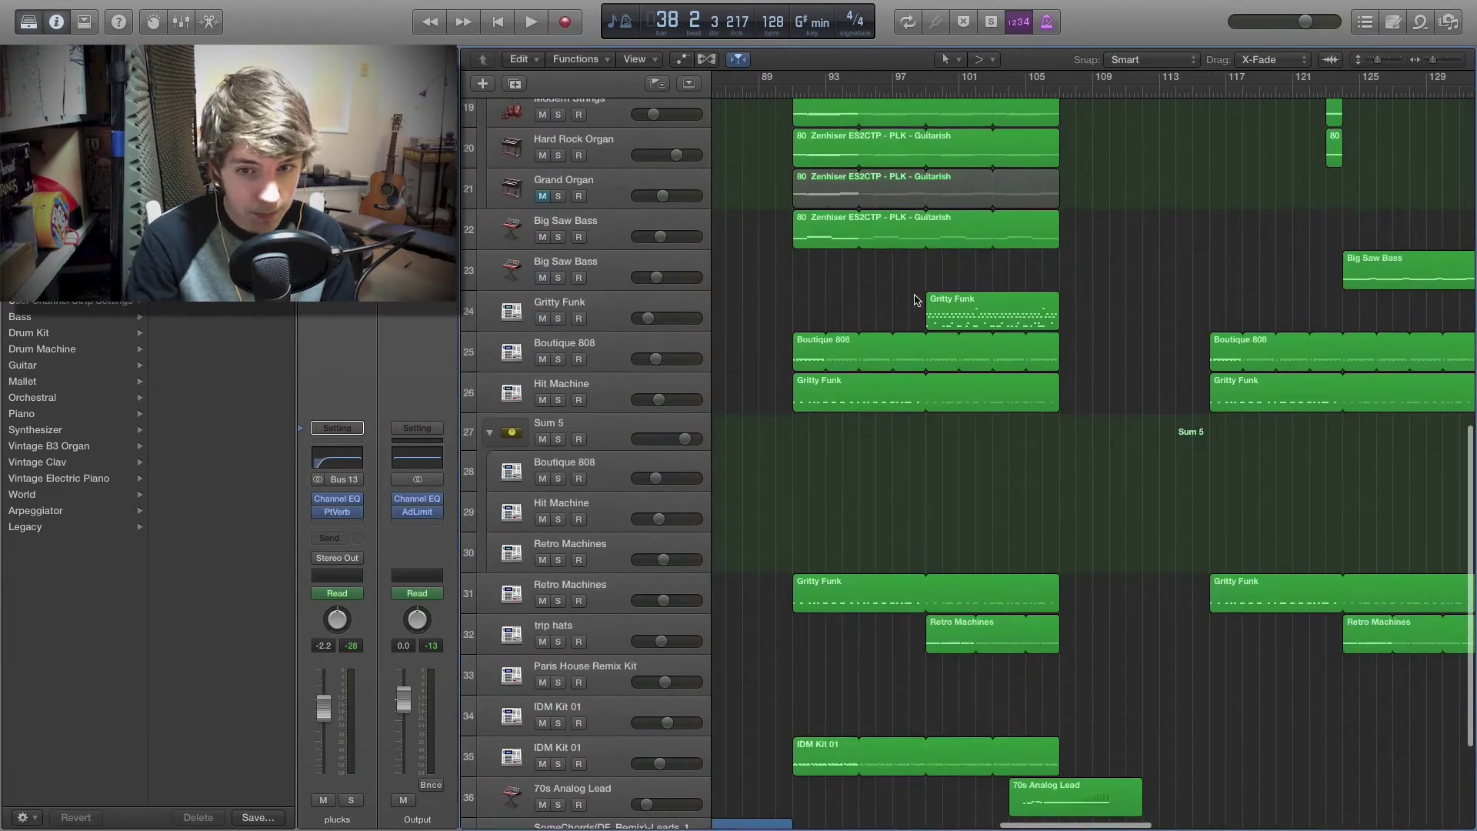
scroll(967, 328, left, 4)
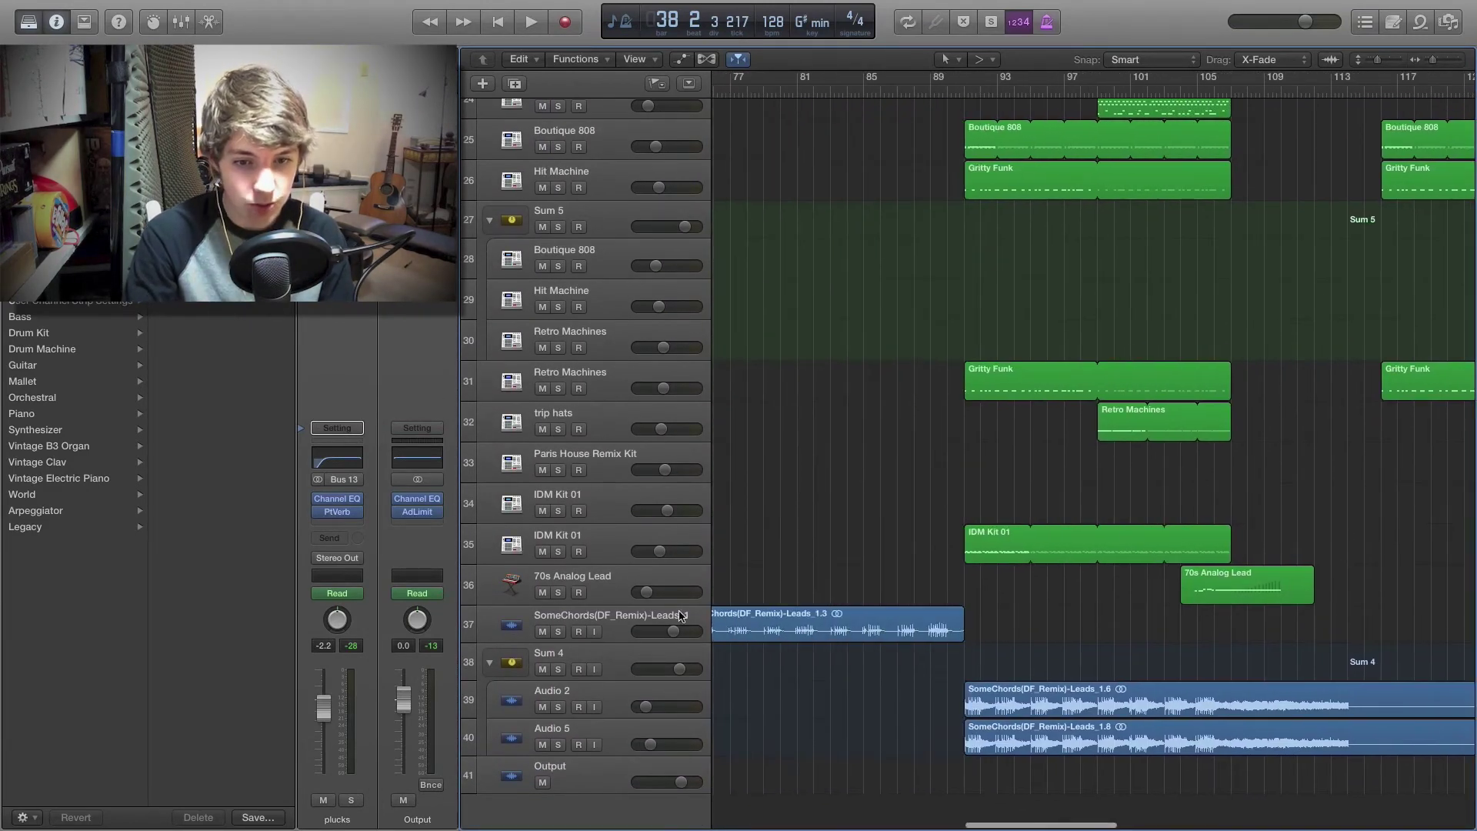
scroll(877, 567, left, 3)
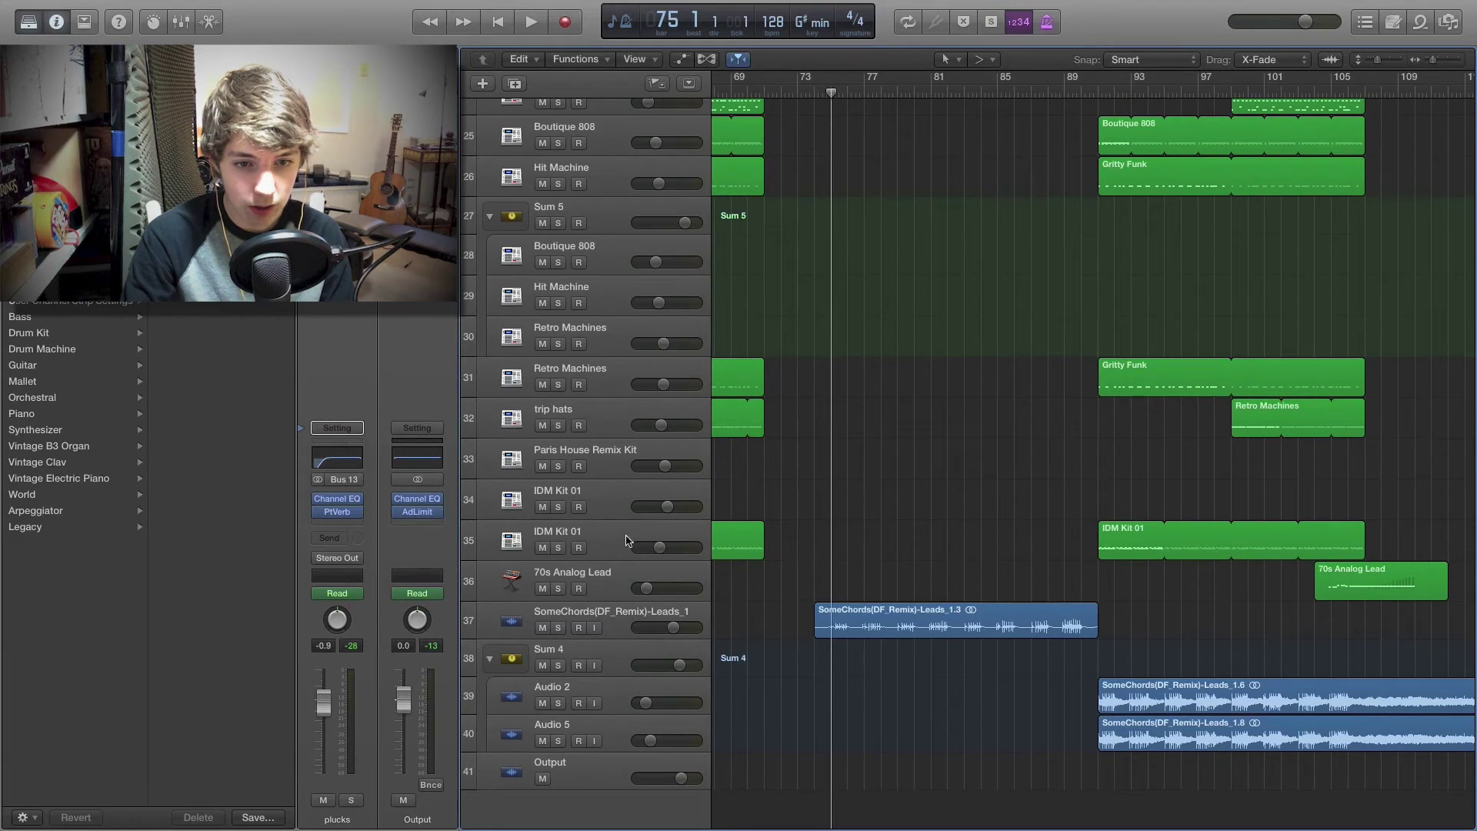
Step: Solo the SomeChords(DF_Remix)-Leads_1 track, play it from bar 75, and unsolo it
click(559, 628)
key(space)
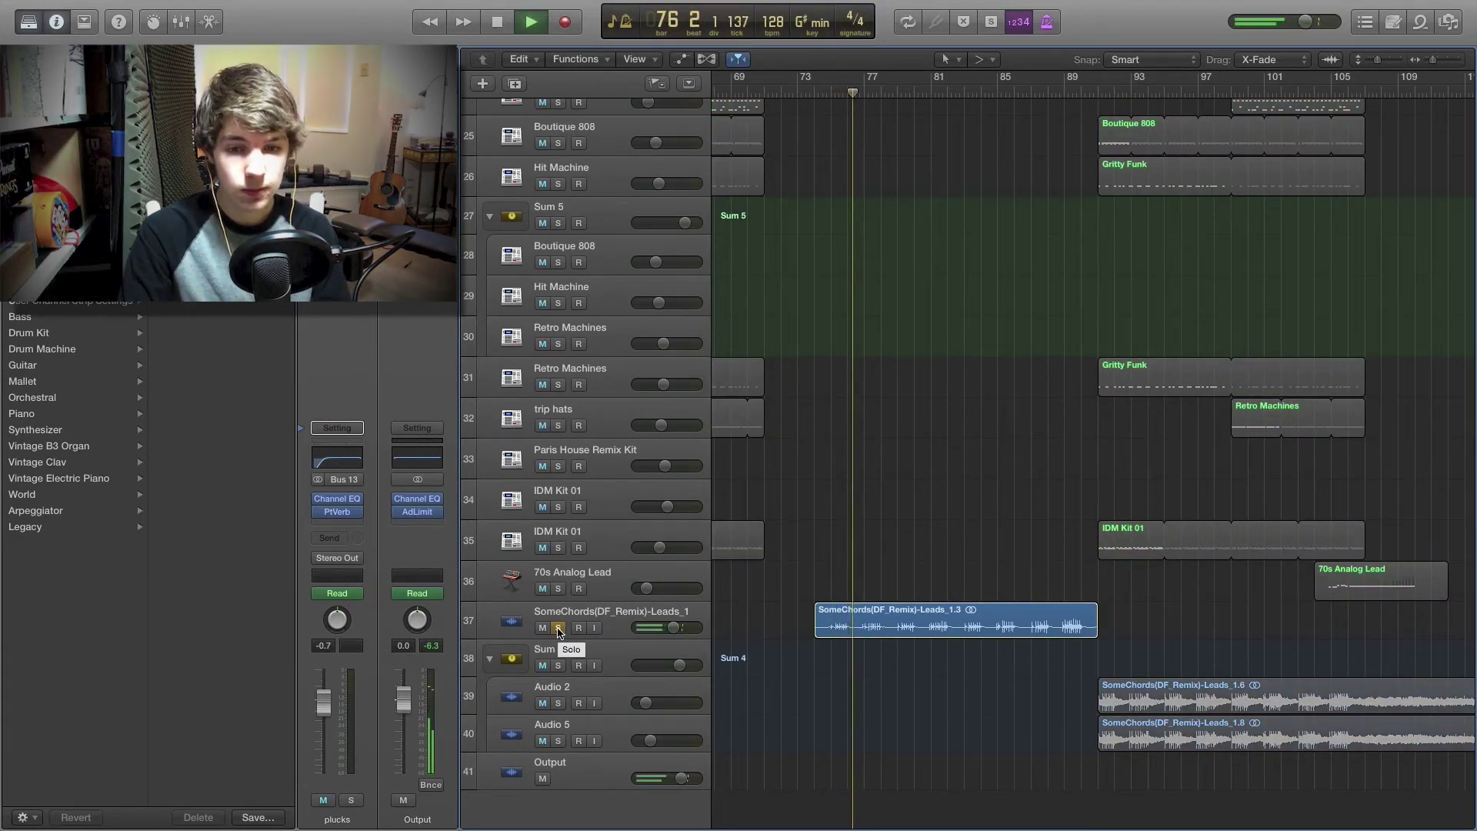
key(space)
click(558, 628)
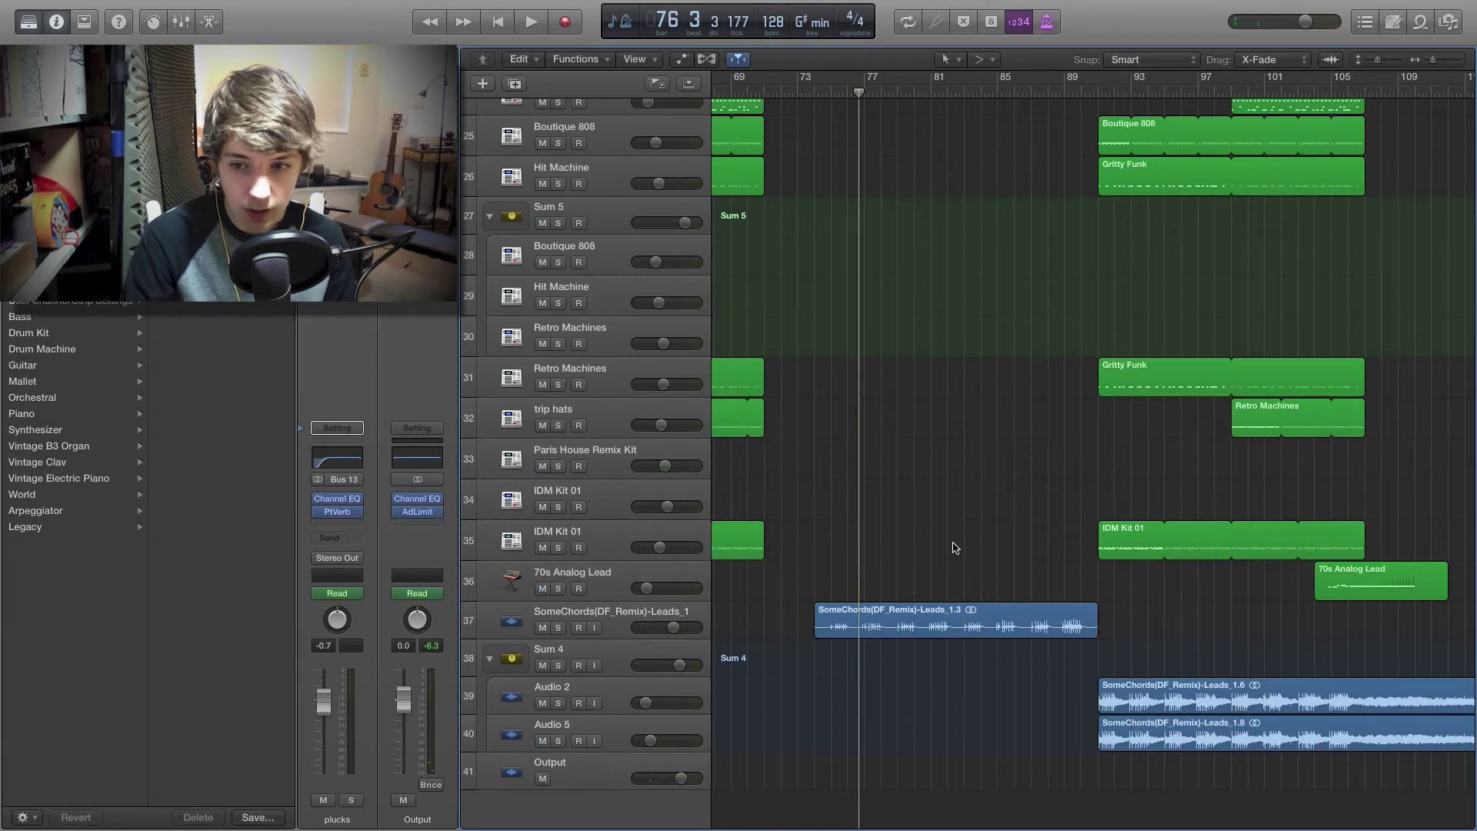
Step: Play the mix from bar 105, solo the 70s Analog Lead track to hear it alone, and clear its solo
scroll(943, 541, right, 5)
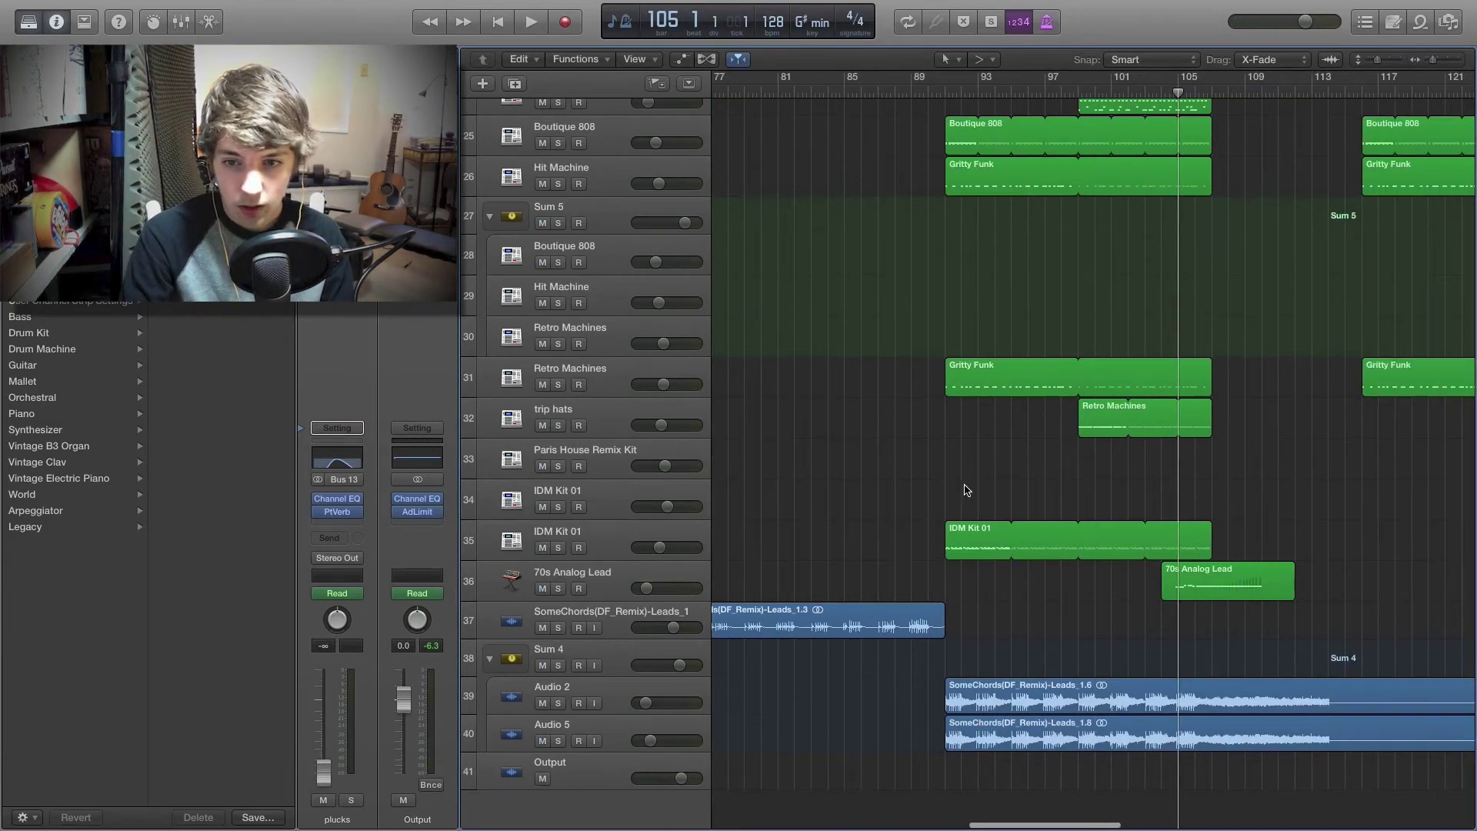
key(space)
key(cmd+Right)
scroll(885, 531, right, 2)
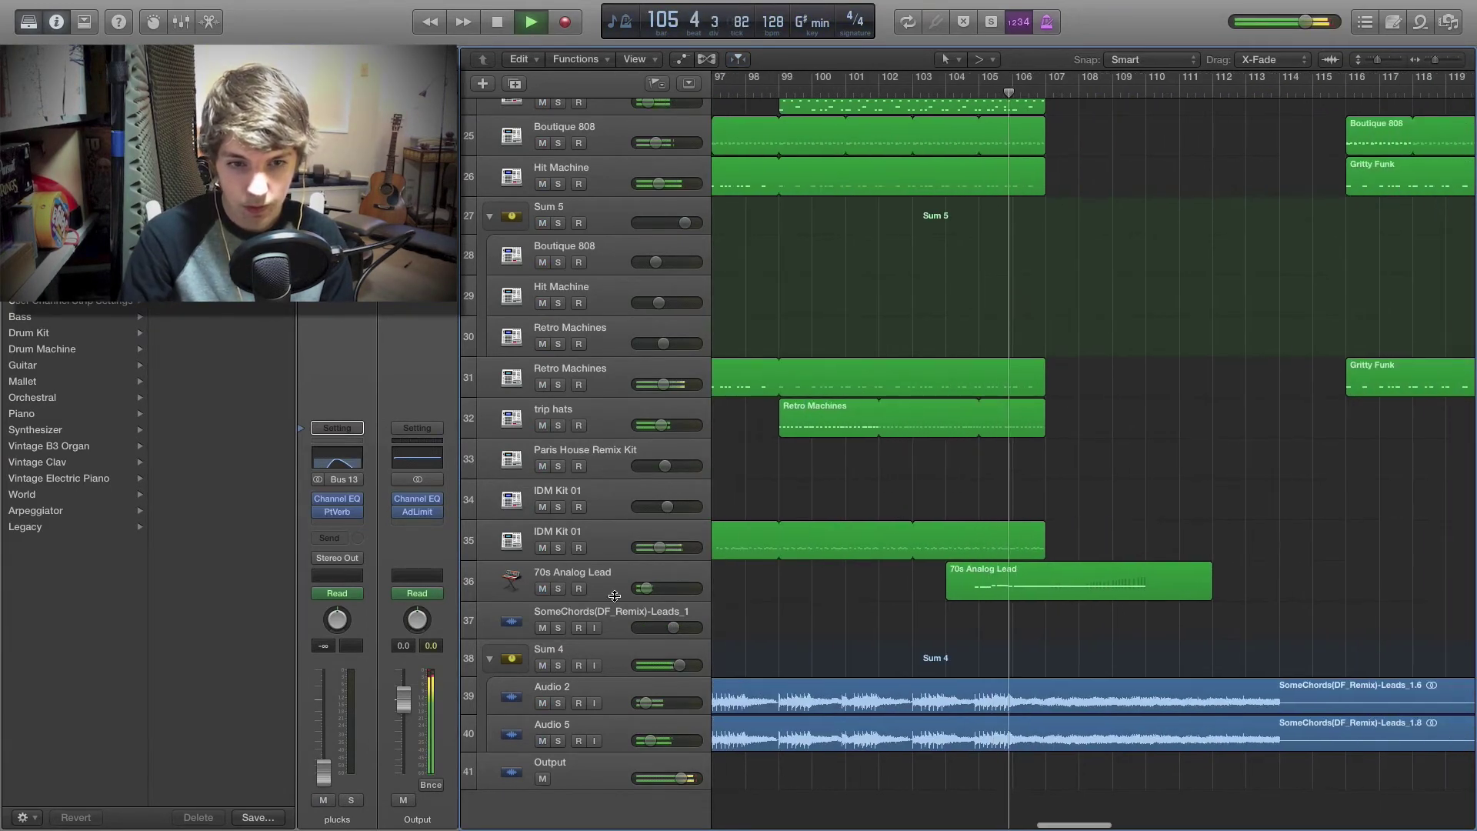
click(559, 589)
key(space)
click(994, 93)
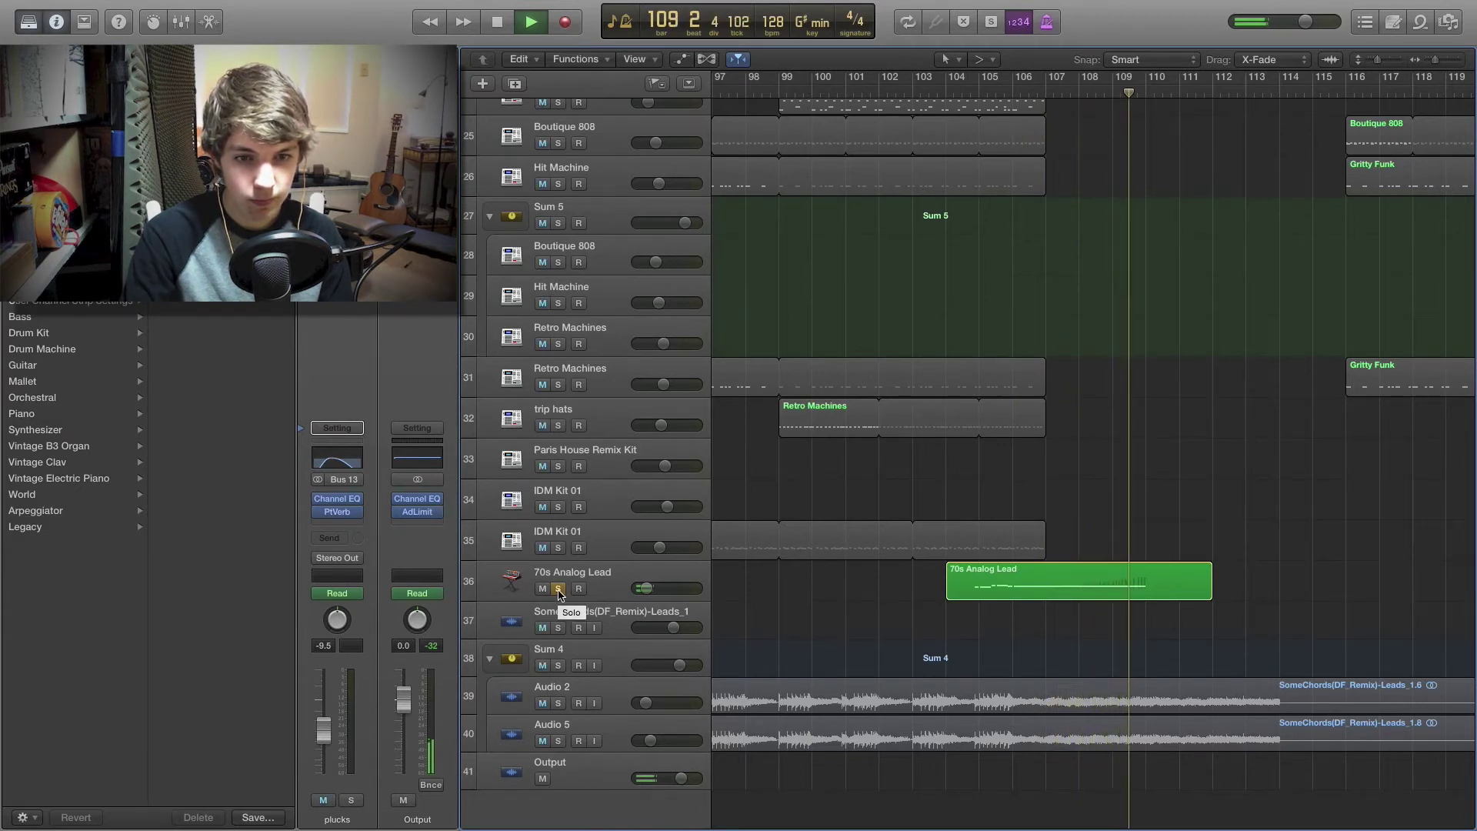
key(space)
click(559, 589)
Step: Place the playhead at bar 114 and at bar 116, examining the regions across all tracks that lead into the final drop
scroll(1123, 461, right, 6)
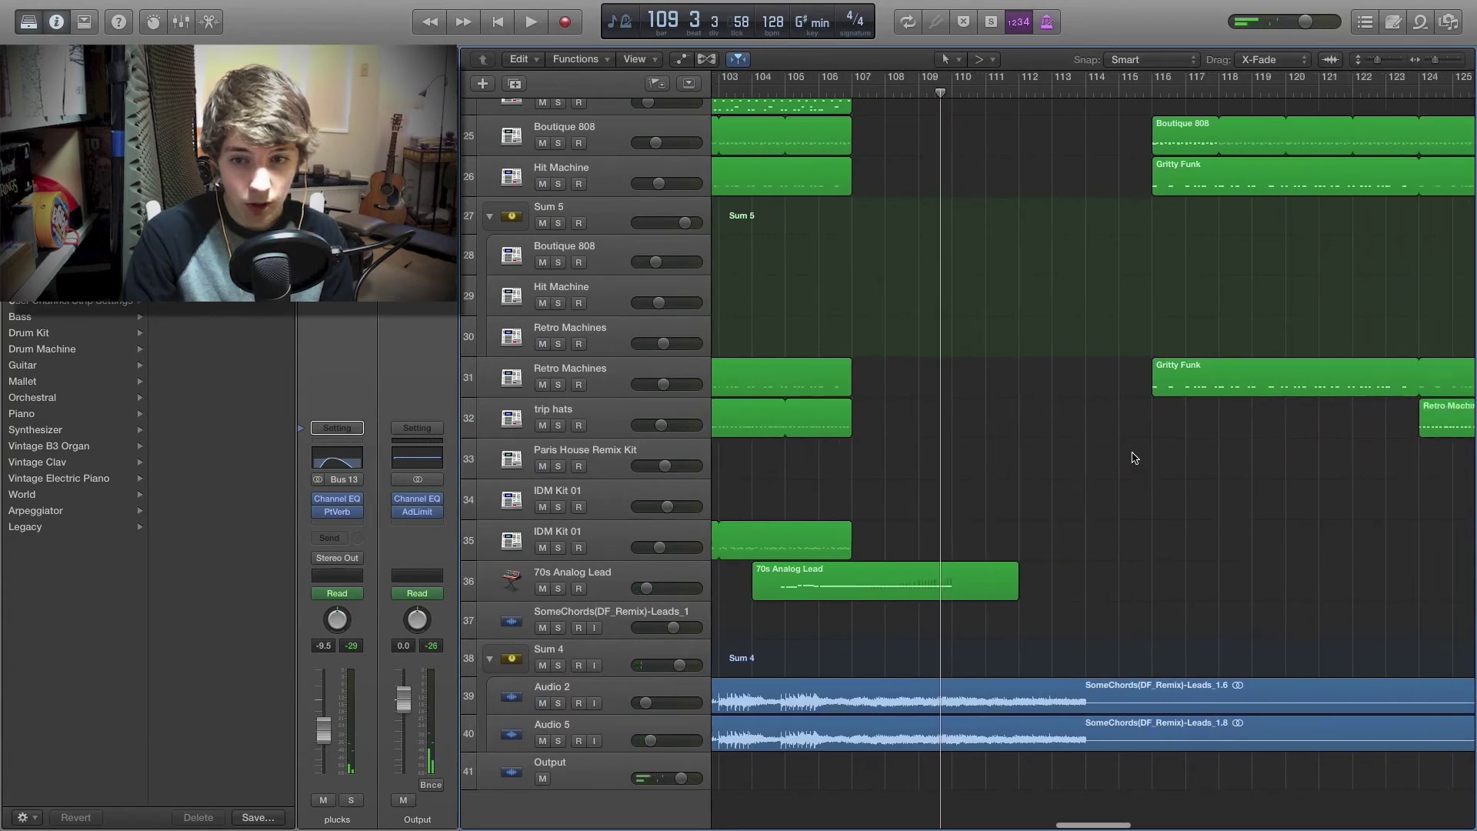
scroll(1121, 460, up, 2)
scroll(1139, 447, up, 20)
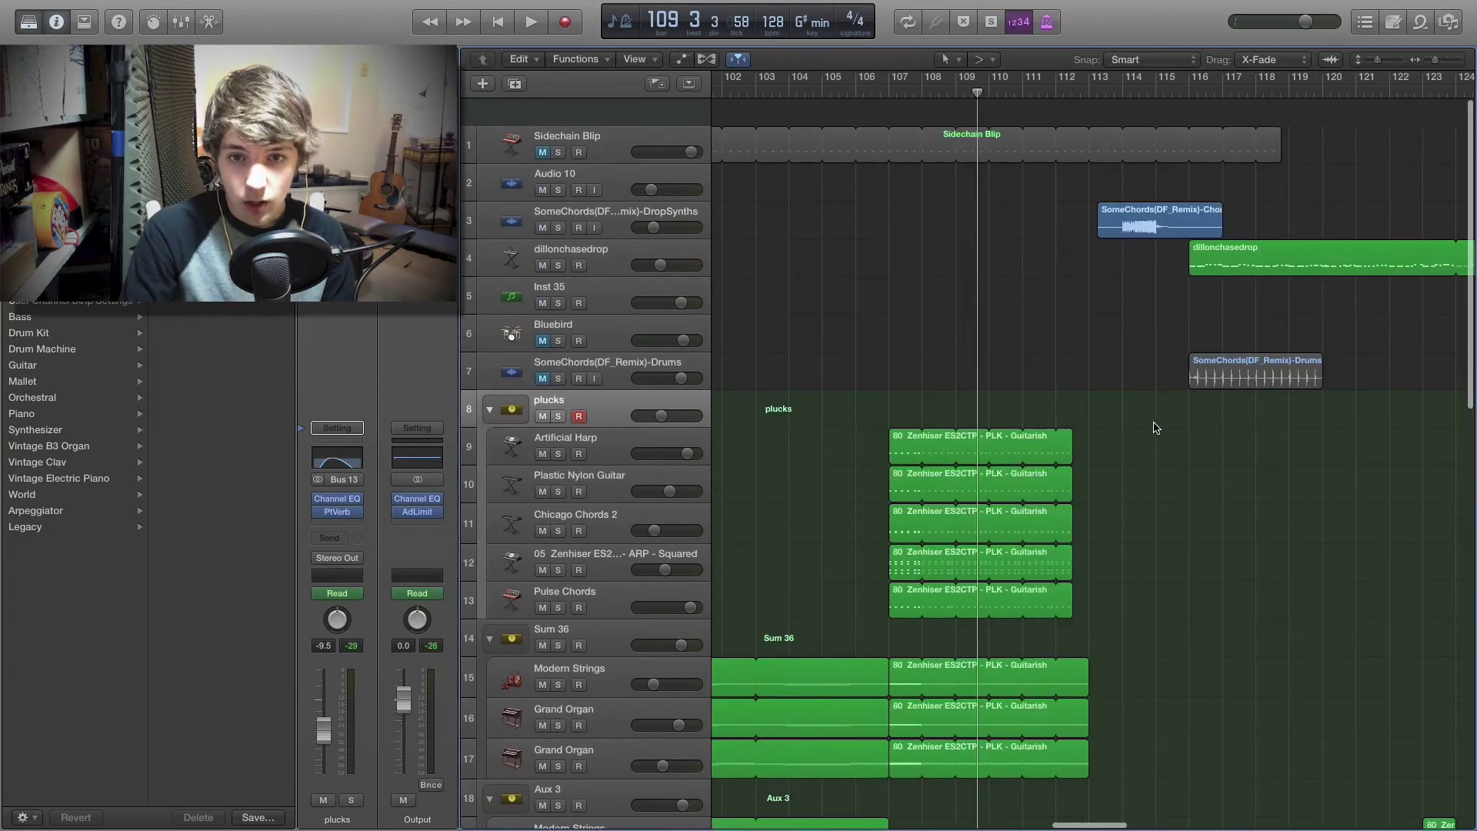
mouse_move(1036, 94)
mouse_down()
mouse_move(1076, 93)
mouse_move(1036, 98)
mouse_up()
scroll(1059, 263, down, 15)
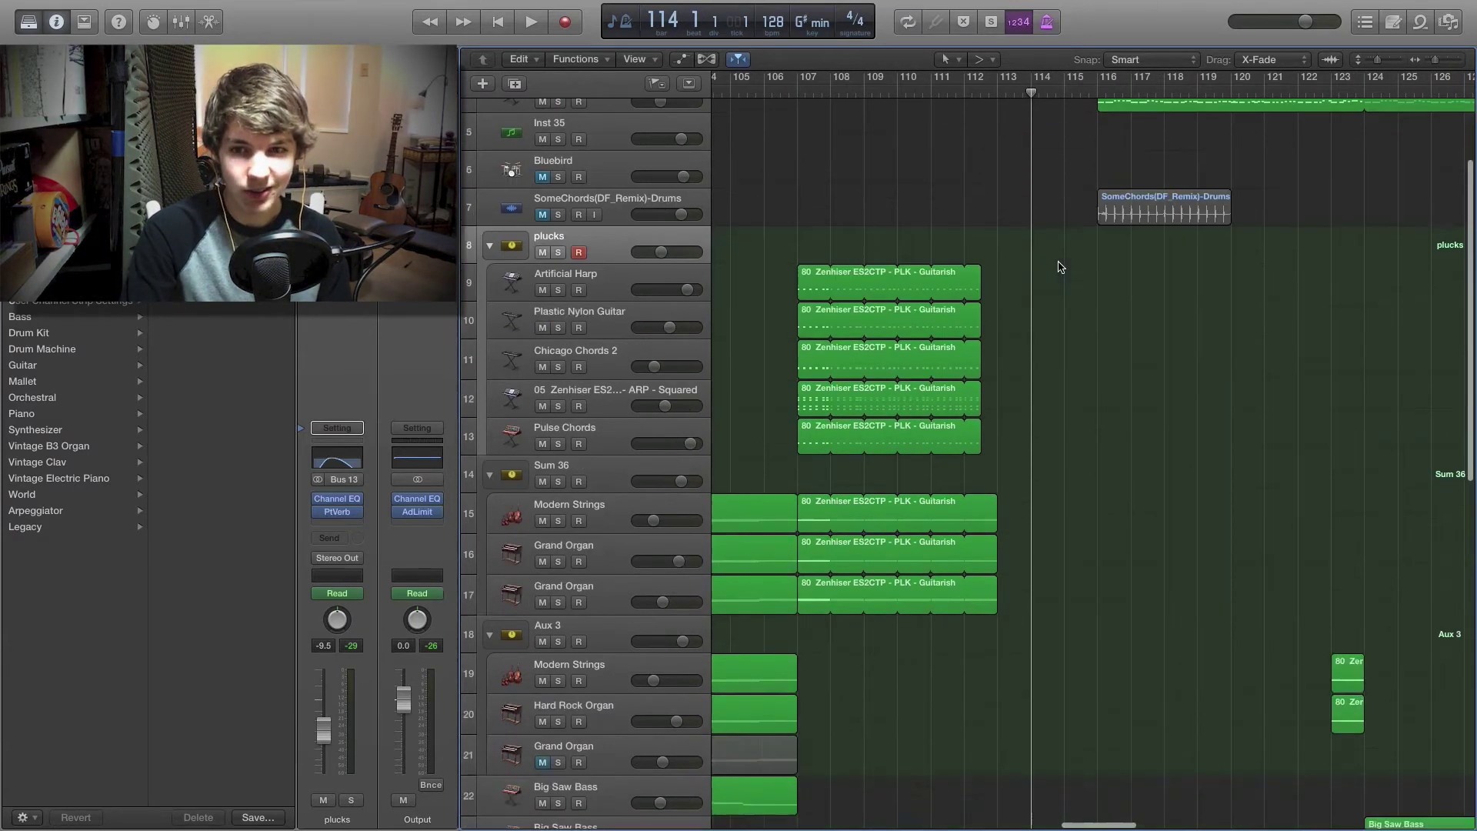
scroll(1106, 229, right, 6)
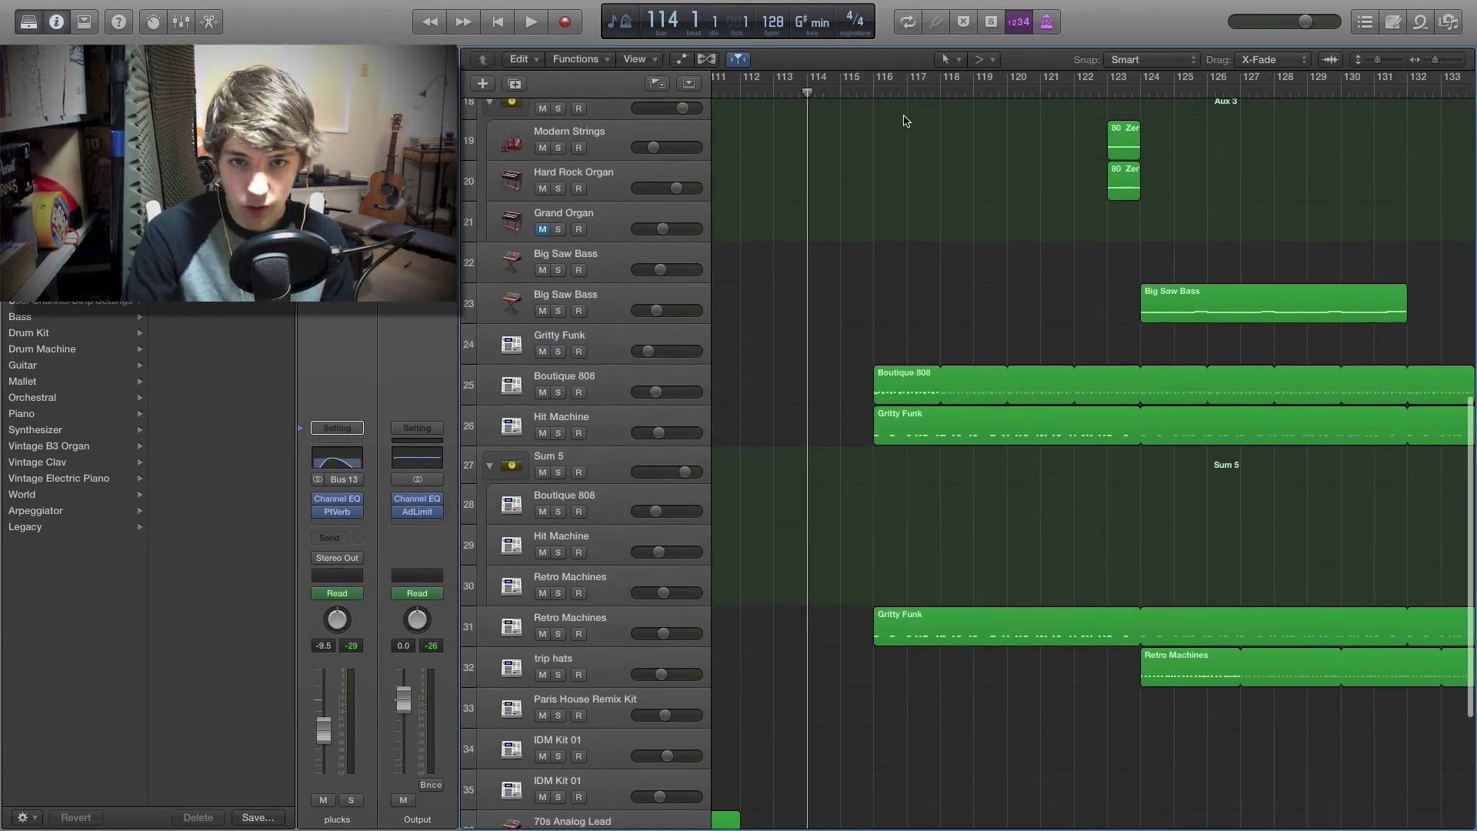
scroll(939, 230, down, 6)
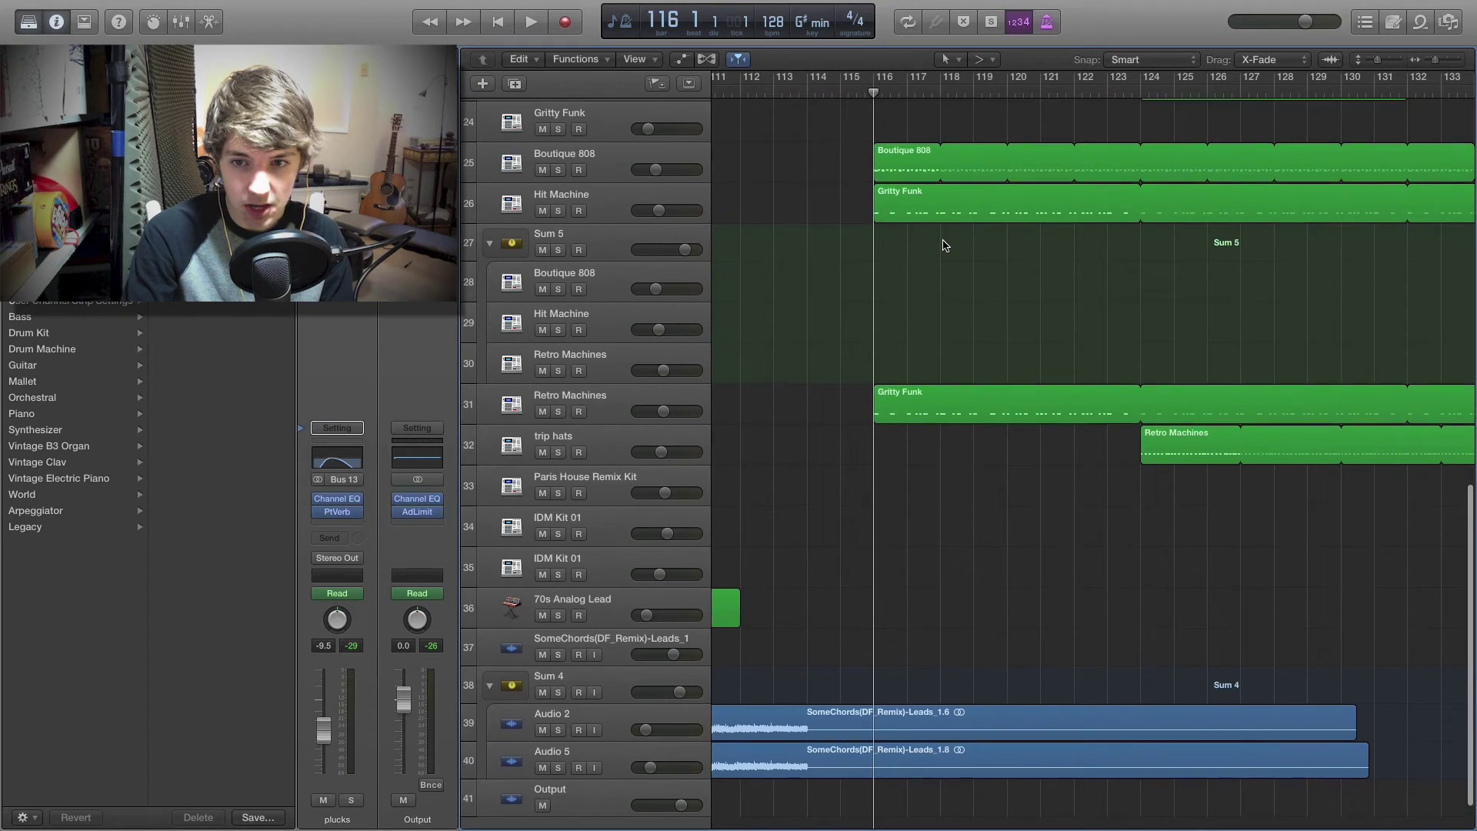
scroll(945, 244, up, 4)
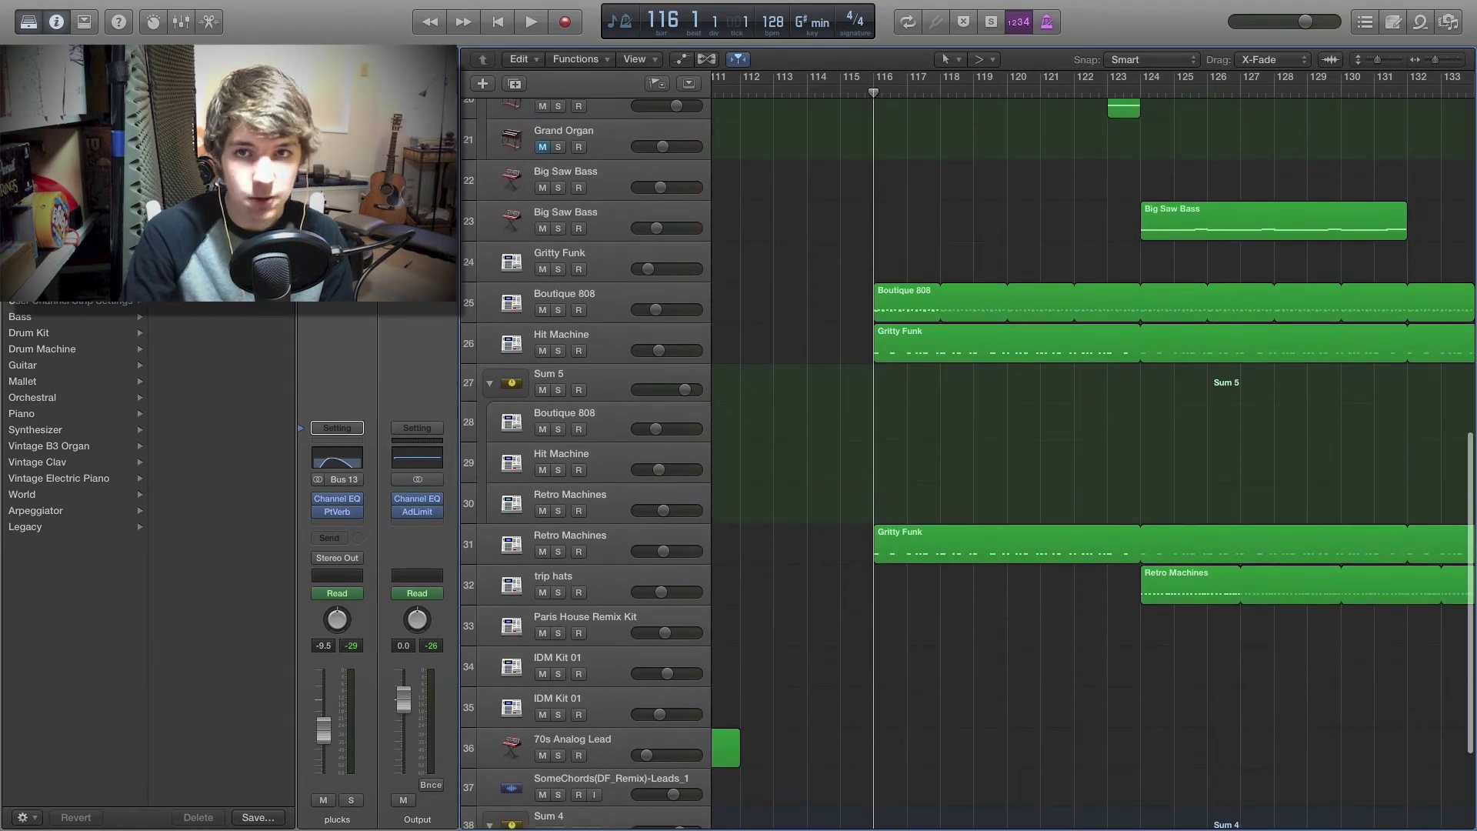
Step: Solo the lower Big Saw Bass track, play its region from bar 124, unsolo it, and stop playback
click(558, 229)
click(1142, 91)
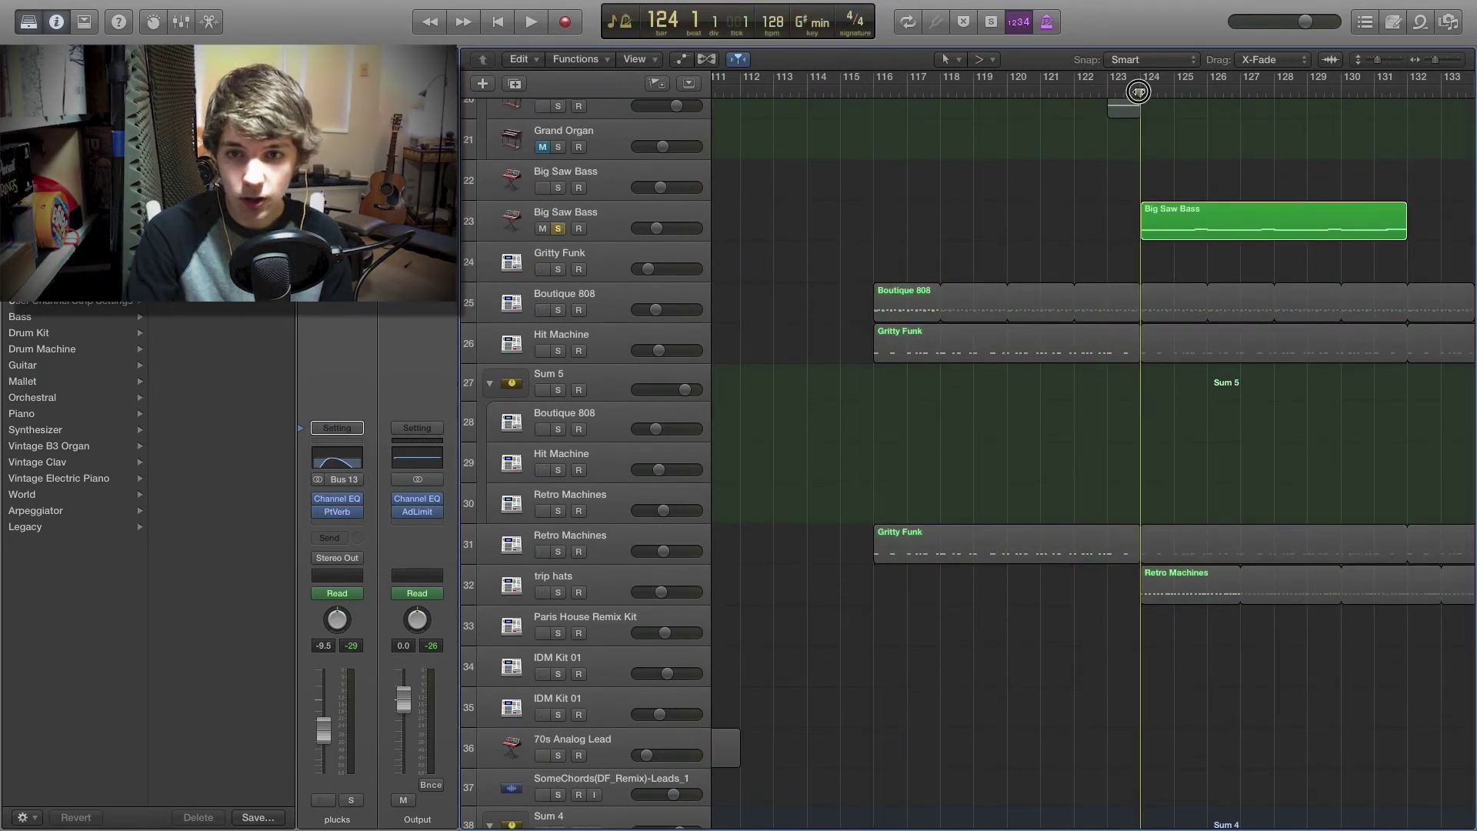
key(space)
scroll(1166, 157, up, 3)
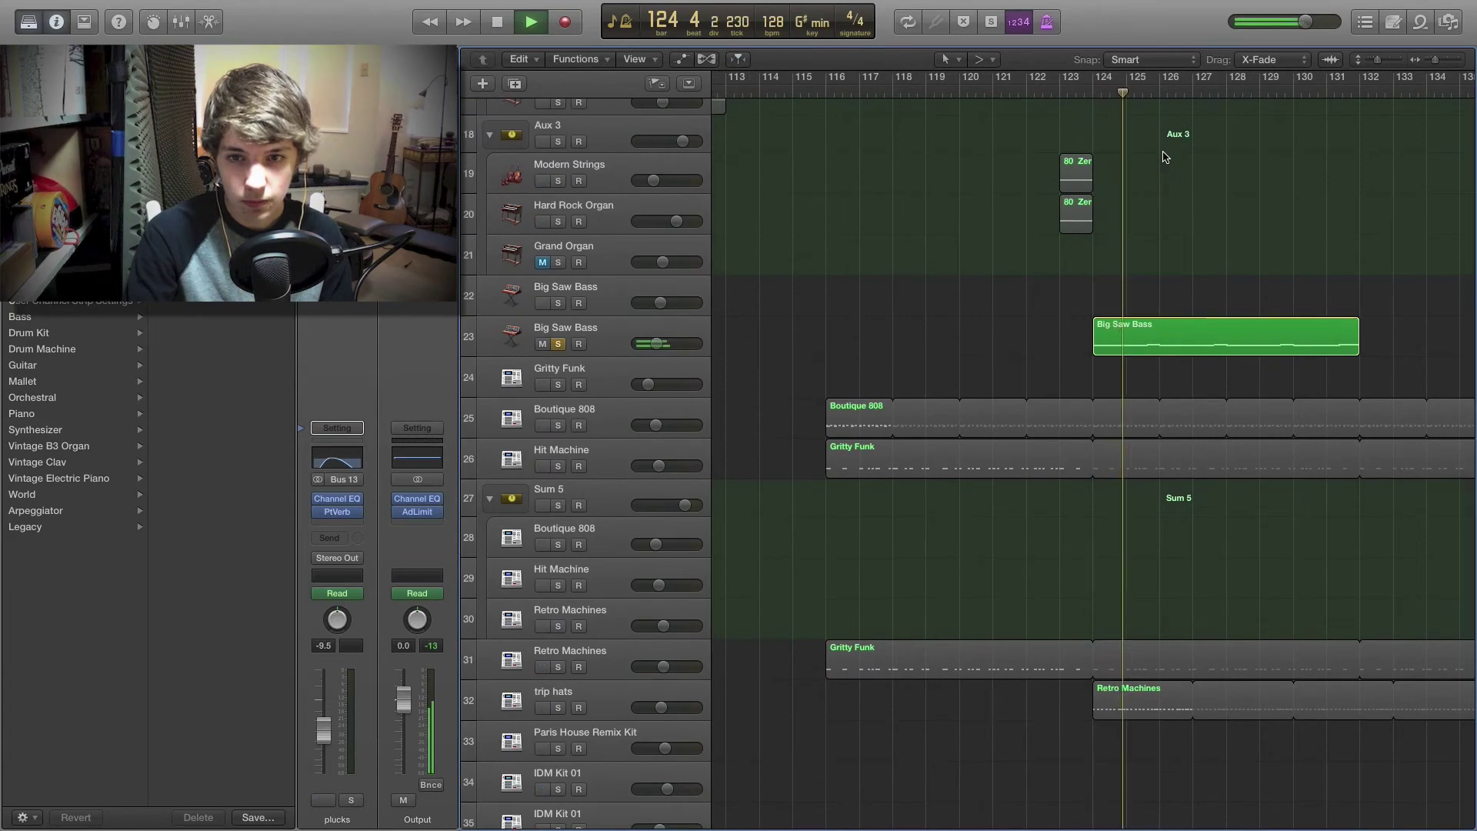
click(558, 344)
key(space)
Step: Examine the dillonchasedrop region starting at bar 116, select its track, and open the track's EXS24 sampler
scroll(1093, 267, up, 10)
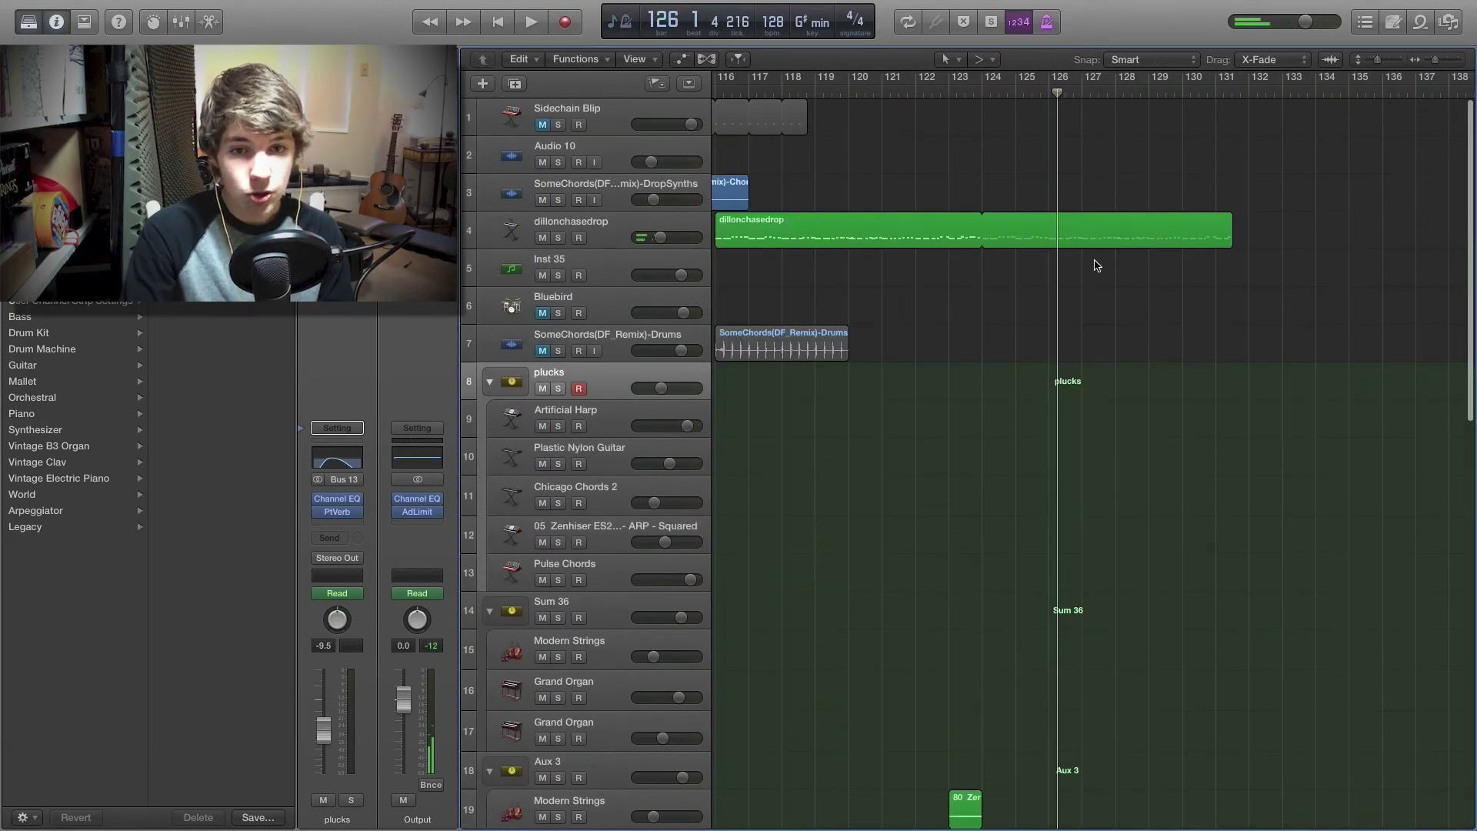
scroll(937, 220, left, 5)
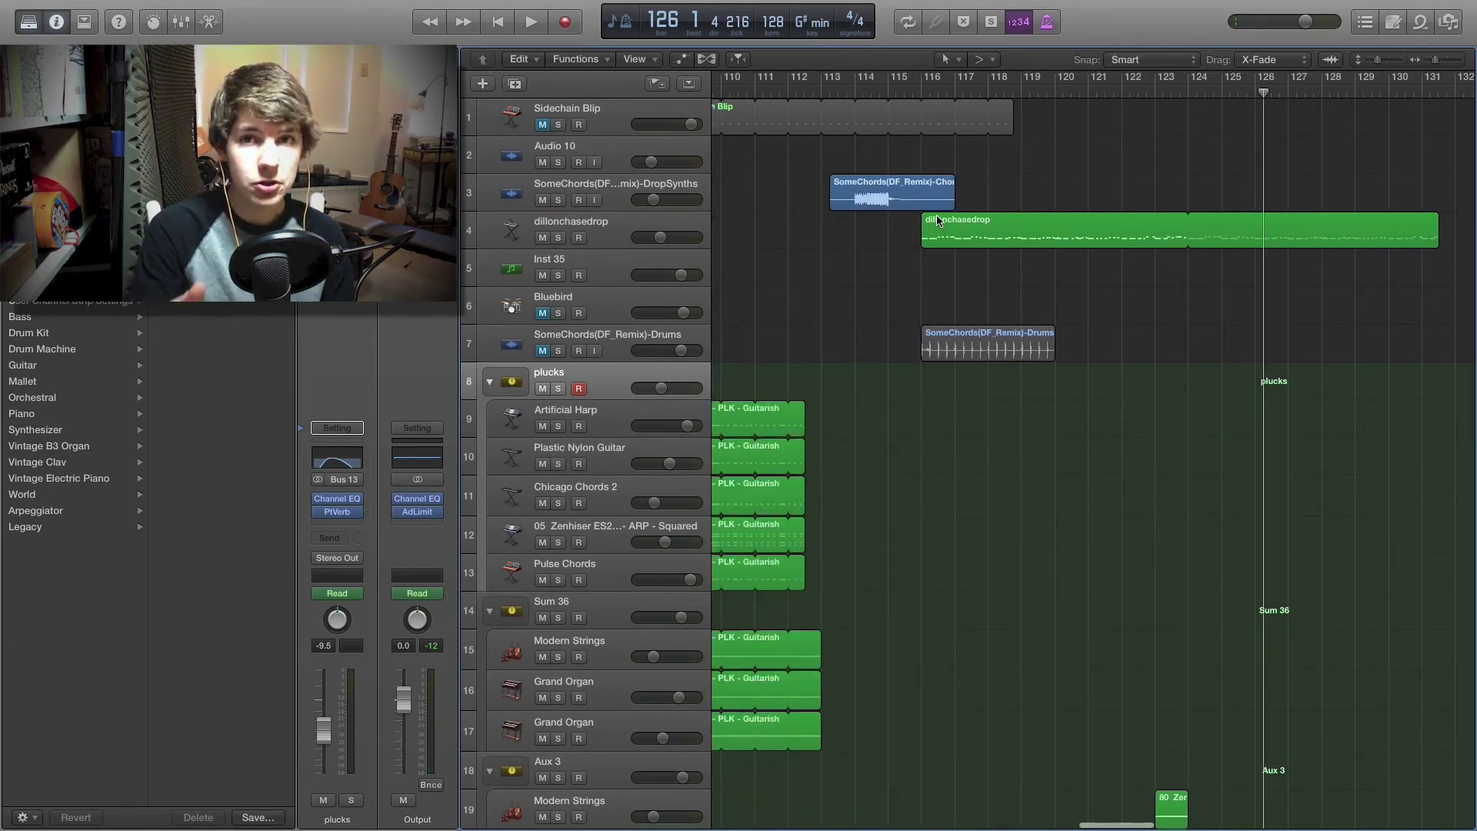
key(super+Right)
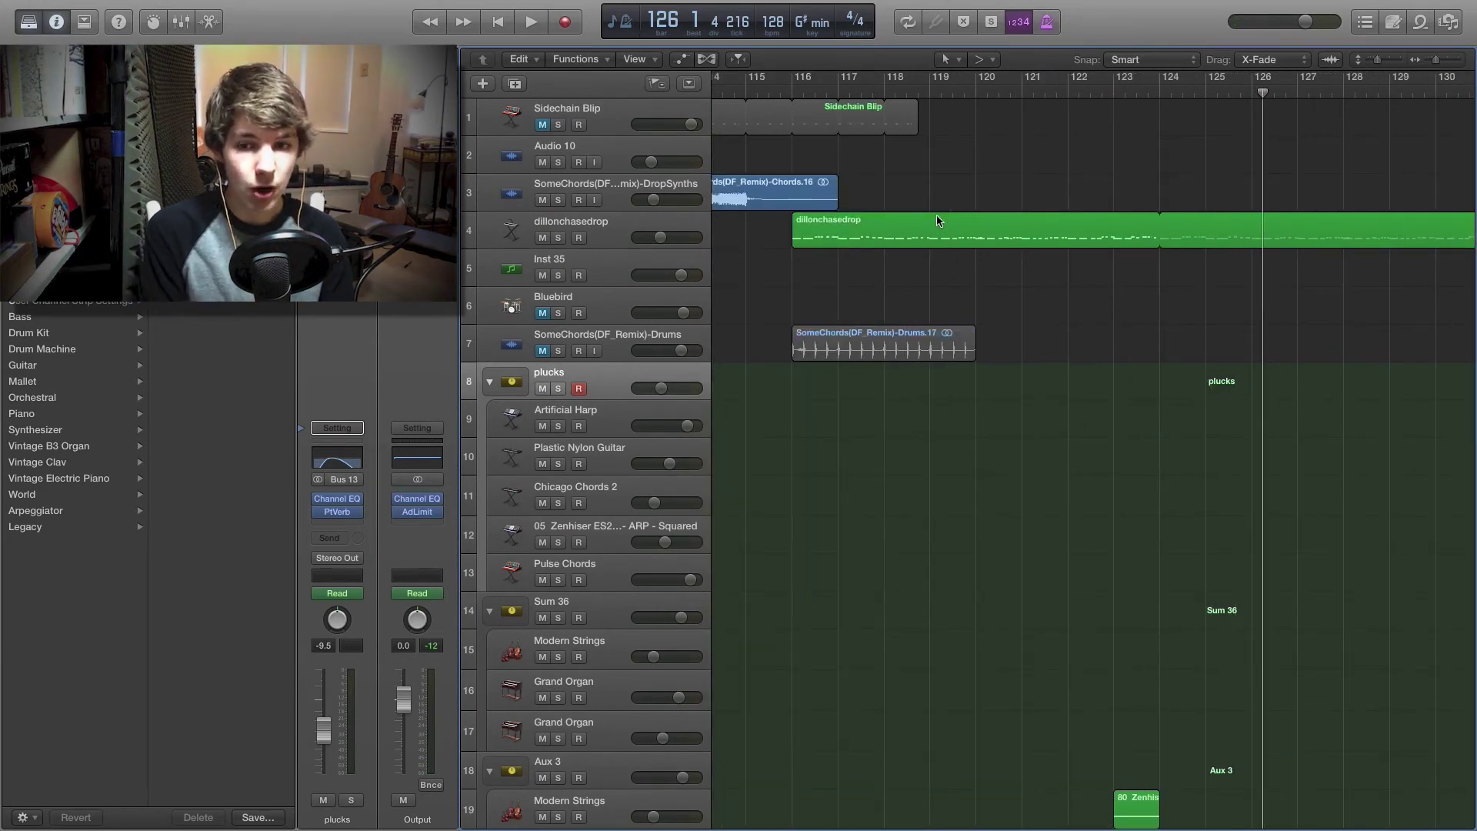
scroll(937, 221, left, 3)
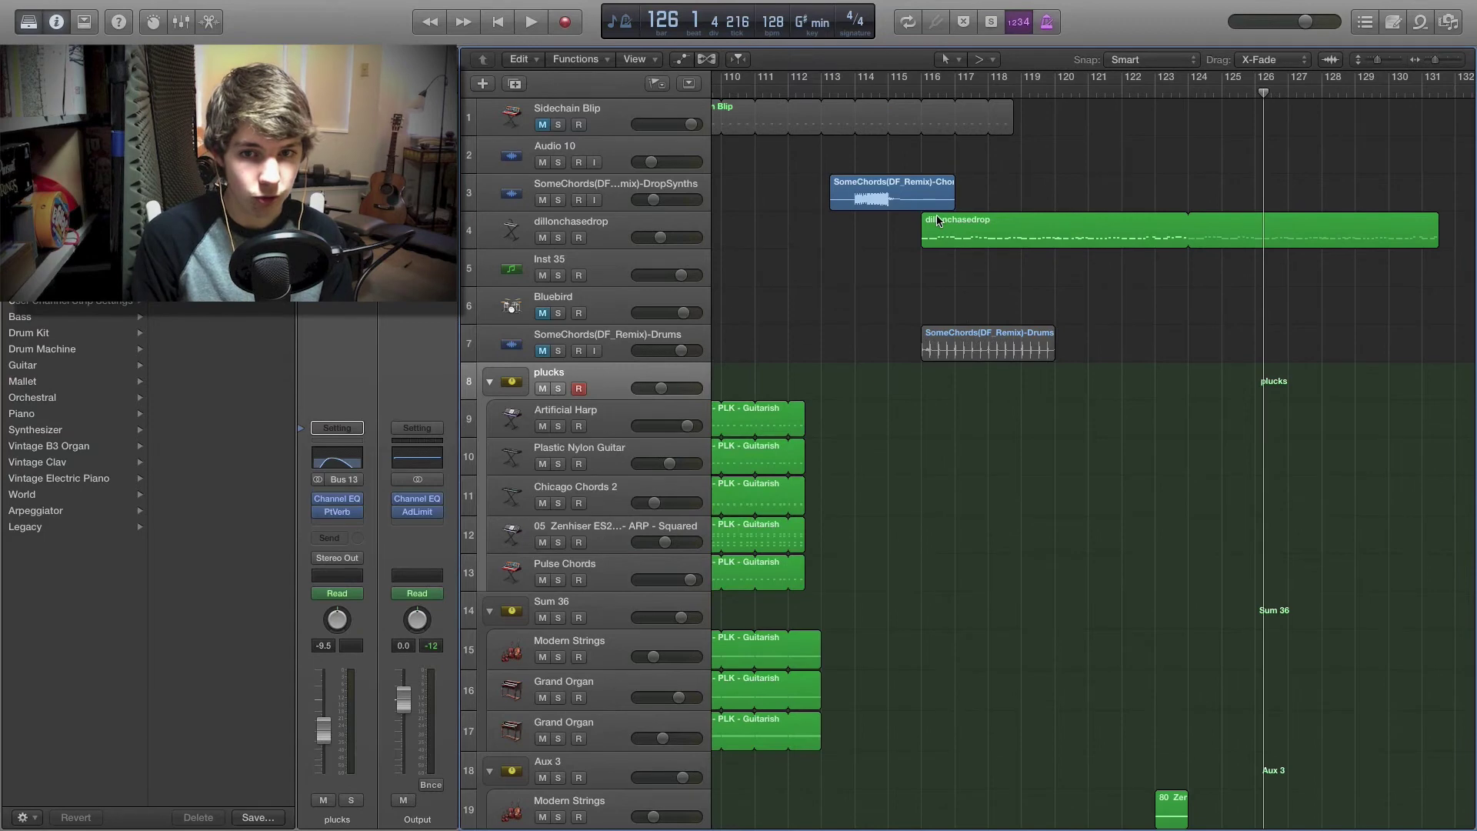
scroll(938, 221, right, 3)
scroll(937, 221, left, 2)
click(609, 231)
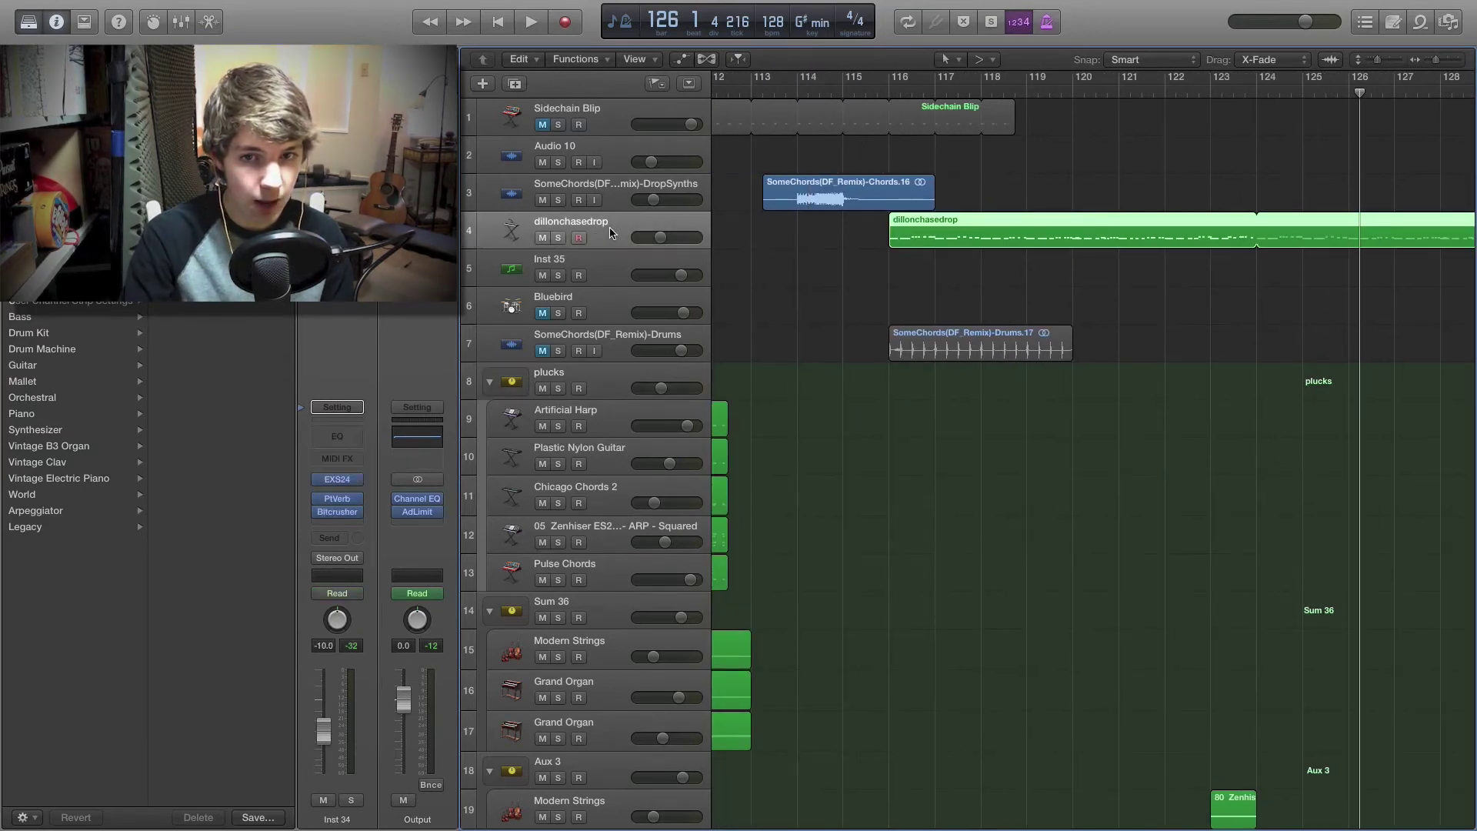
double_click(609, 233)
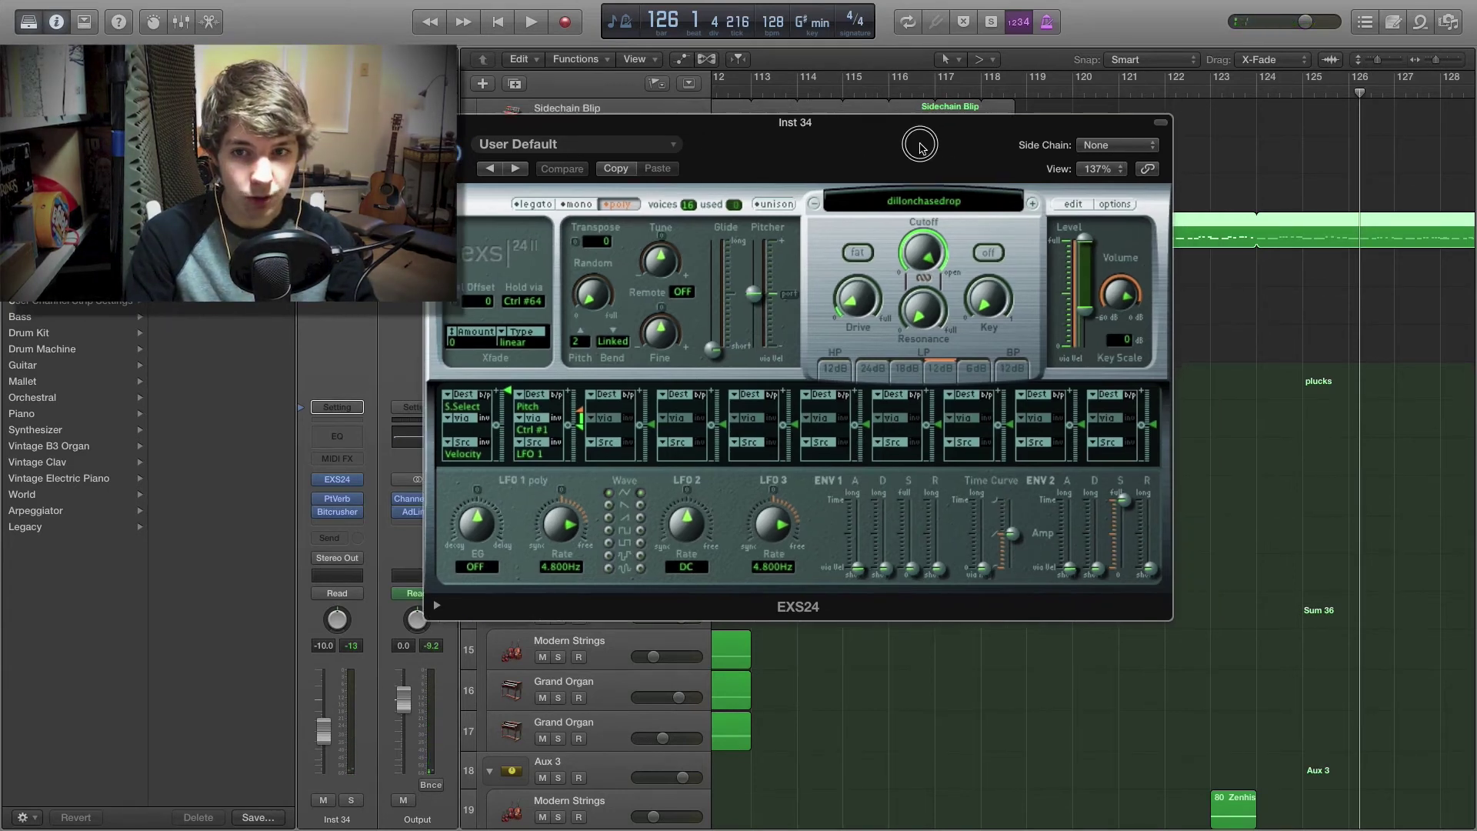
Step: Open the EXS24 instrument editor for dillonchasedrop, reposition its window, and look through the list of sample zones
click(1064, 207)
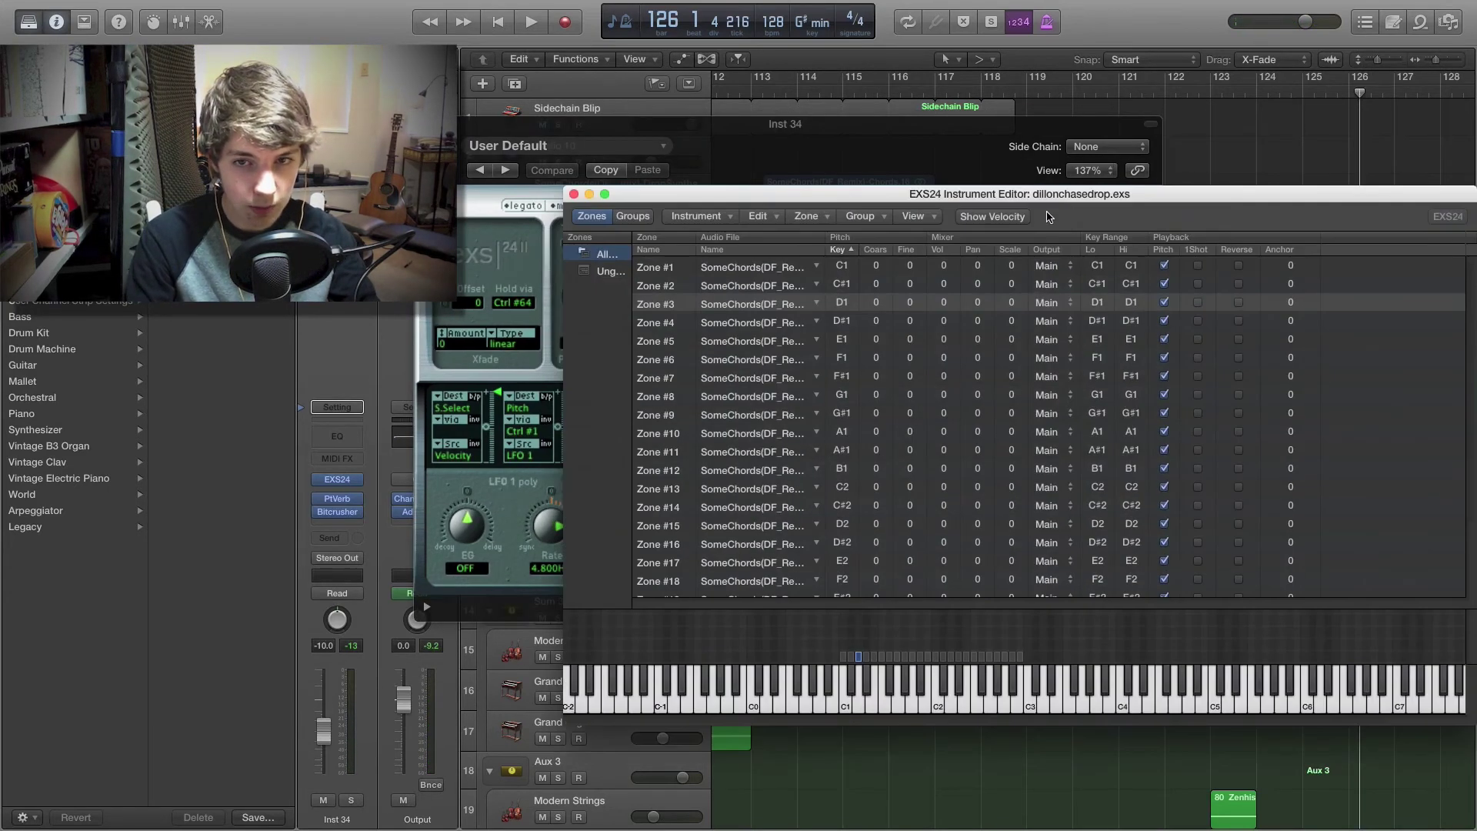
drag(1030, 190, 865, 139)
scroll(606, 254, down, 5)
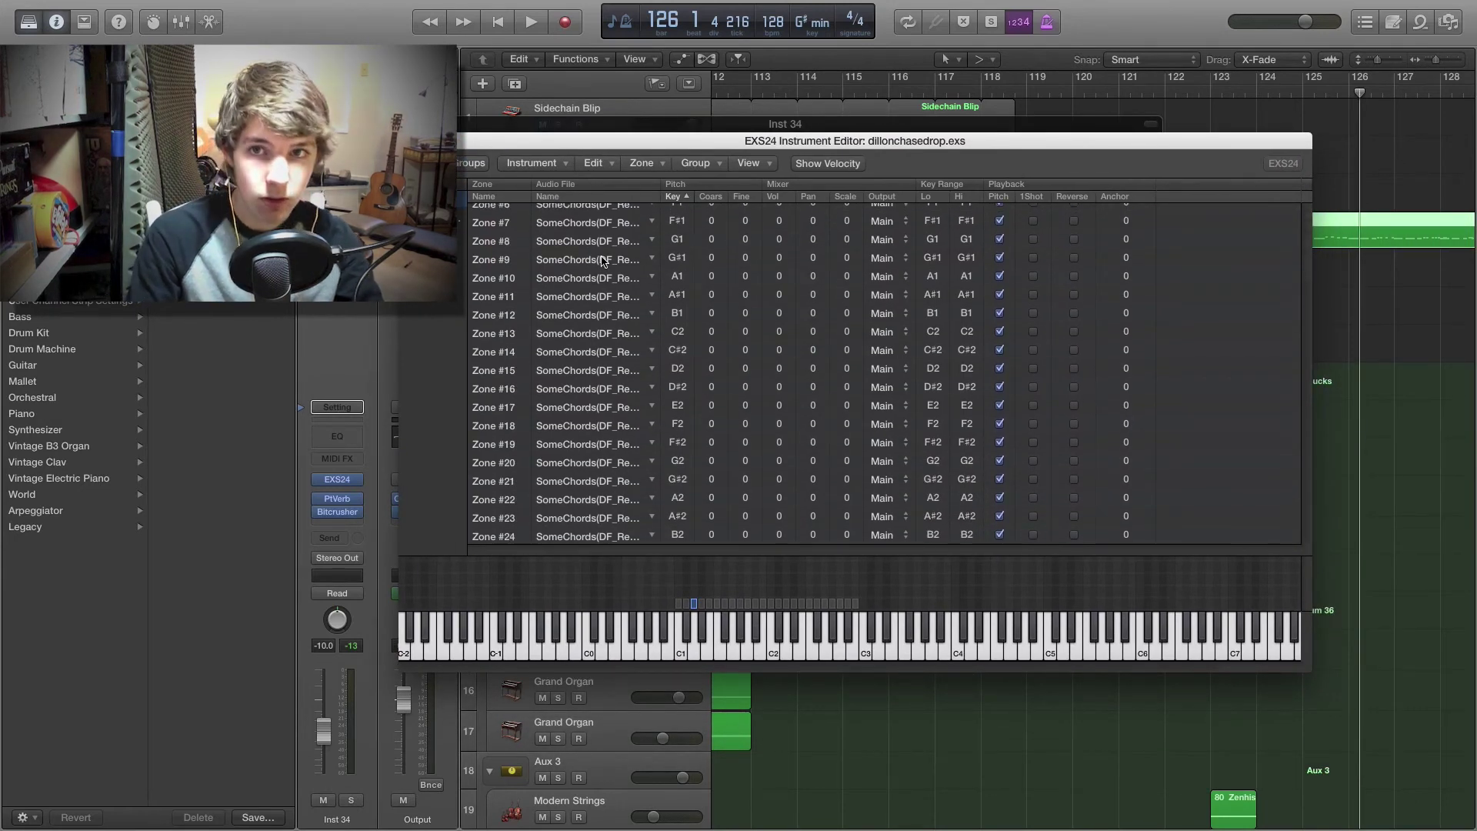
Step: Return to the first sample zones of dillonchasedrop, and close the EXS24 instrument editor and sampler windows
scroll(604, 262, up, 6)
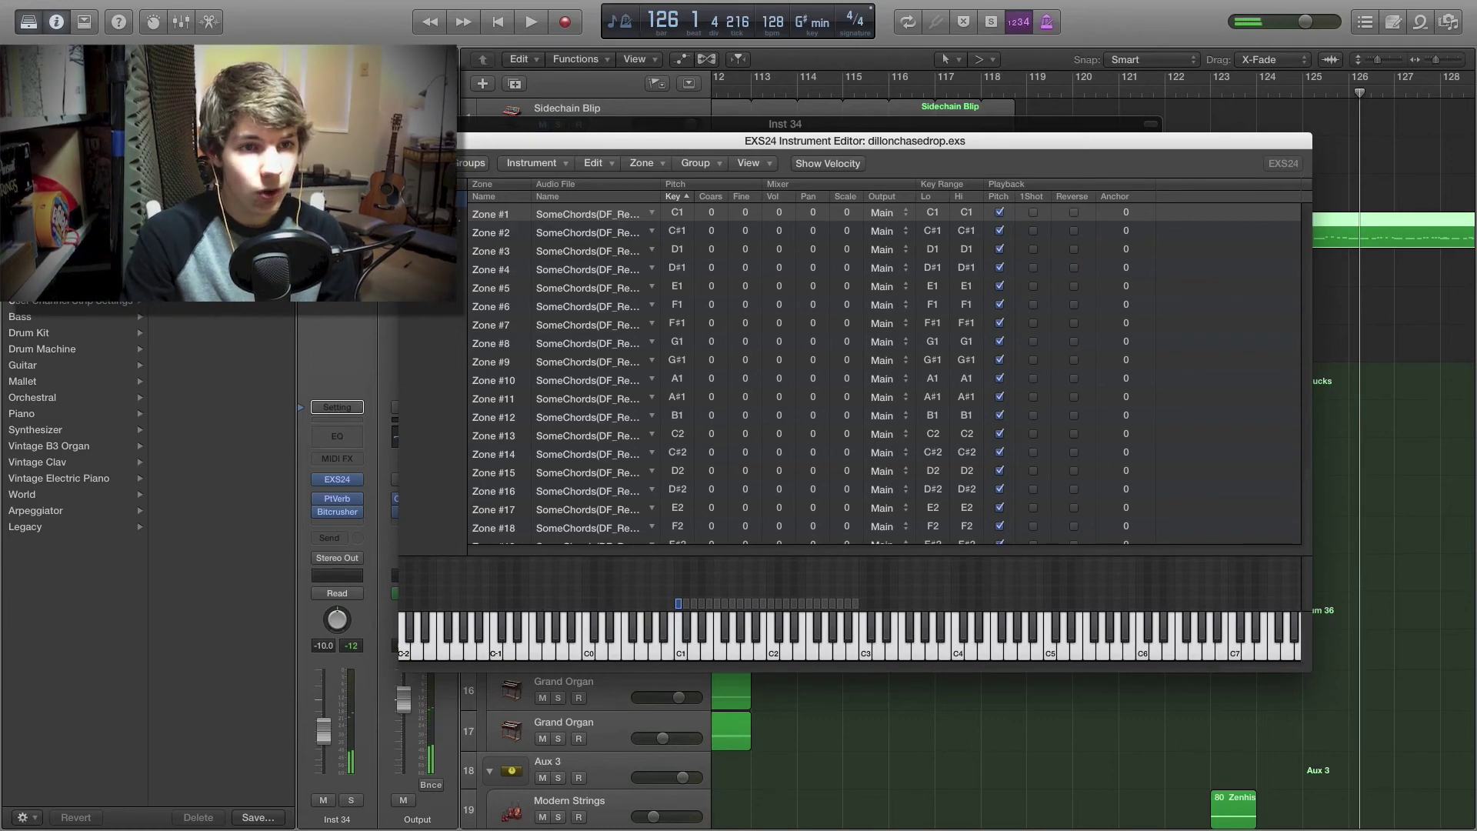
key(super+w)
key(super+w)
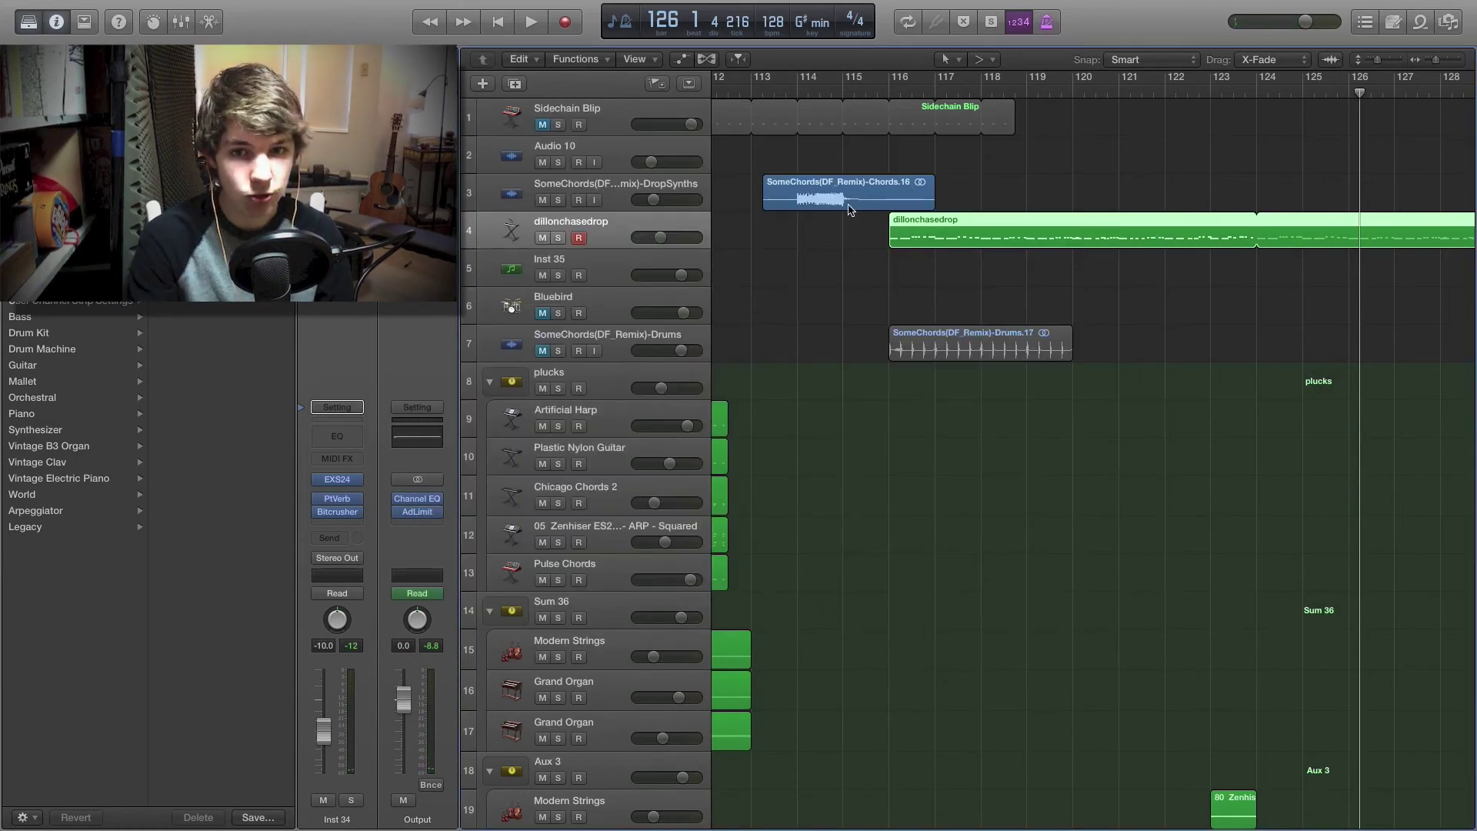
Step: Solo the dillonchasedrop track, play its region from bar 116, and stop playback
scroll(849, 210, left, 2)
click(861, 83)
key(space)
click(559, 236)
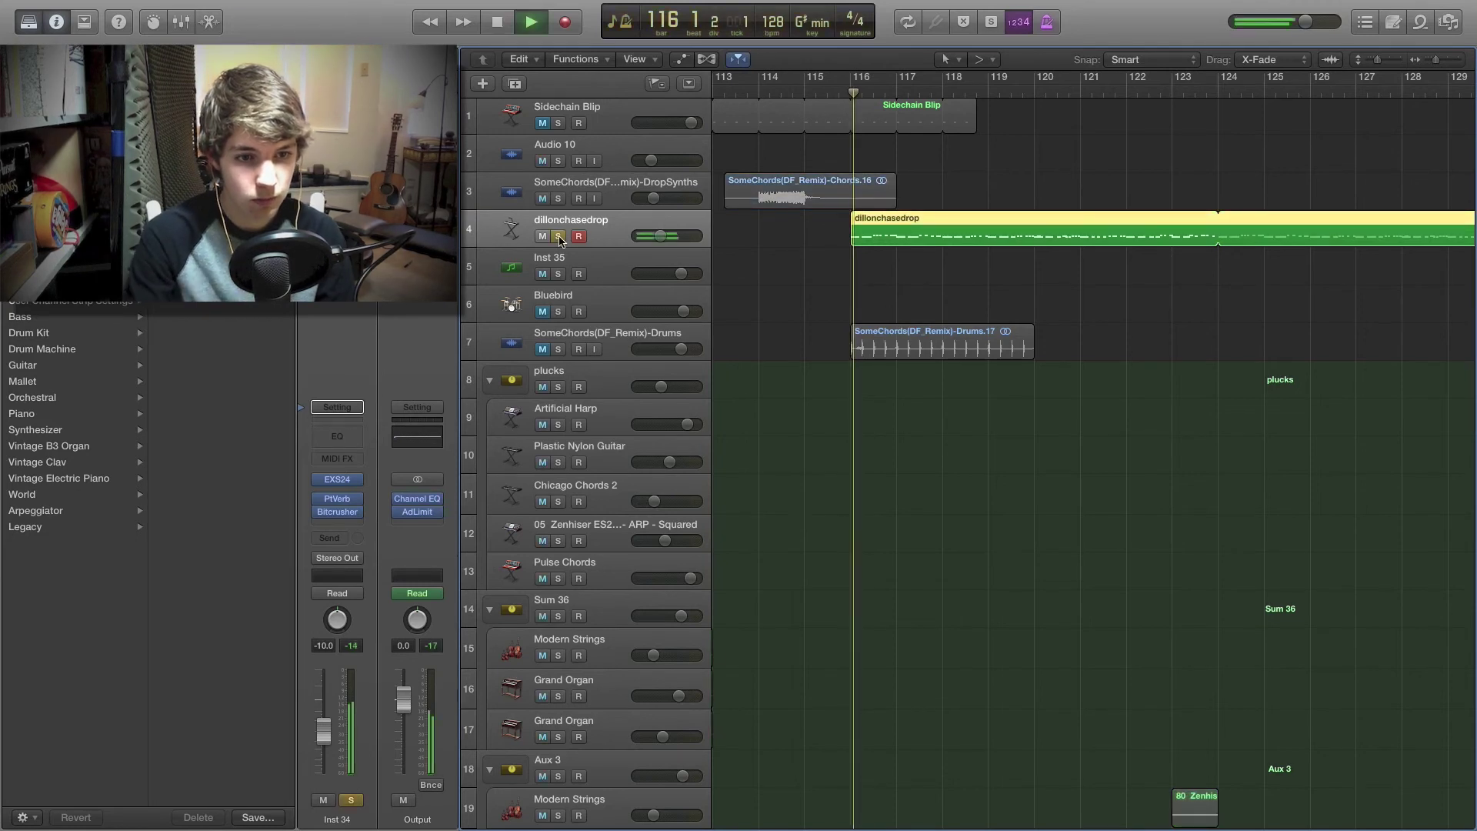
scroll(630, 256, up, 1)
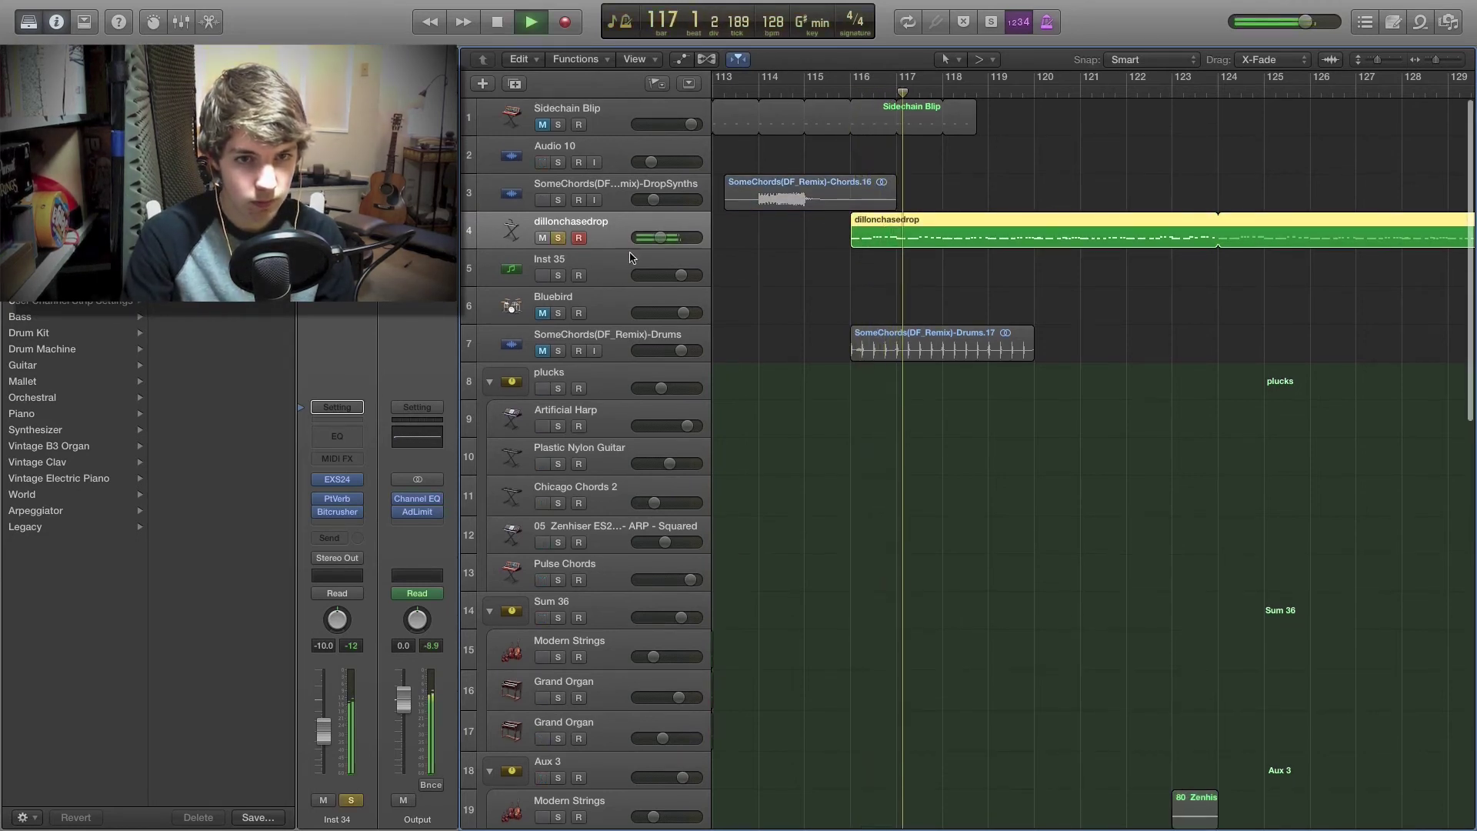
key(space)
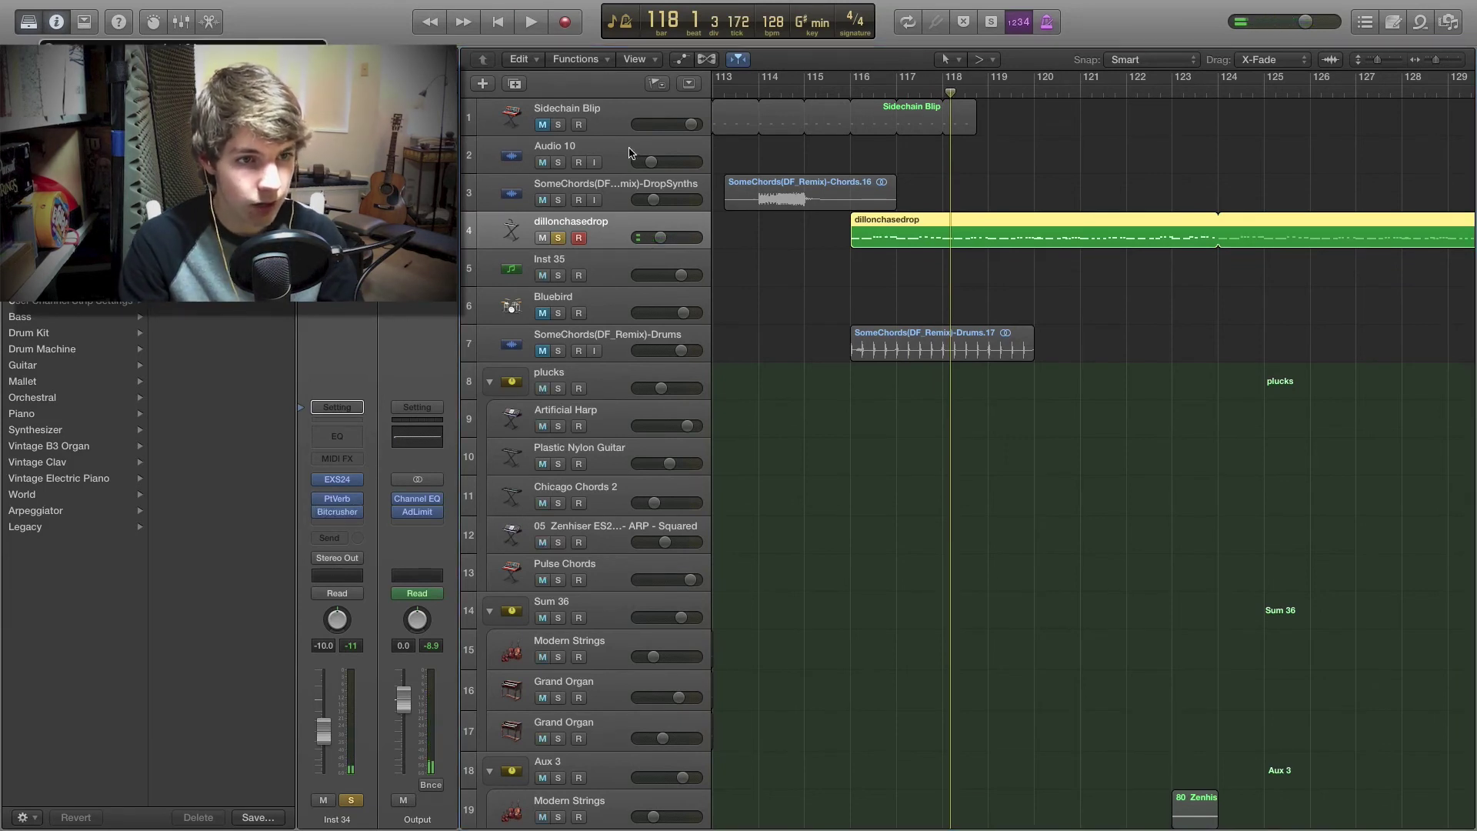
Step: Replay the soloed dillonchasedrop part from bar 116, check the Bitcrusher effect on its channel strip, and stop playback
key(shift+space)
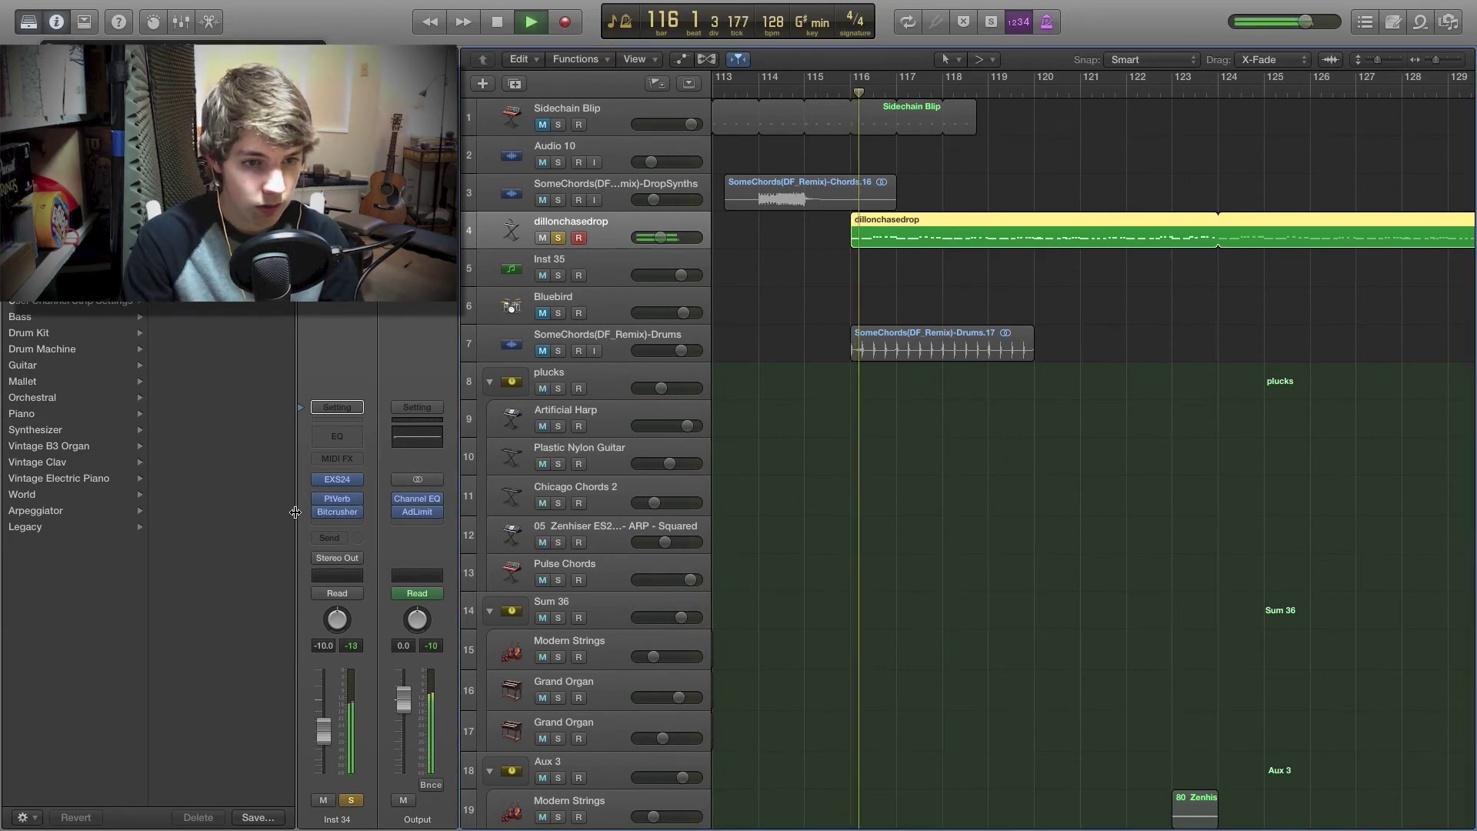
mouse_move(321, 513)
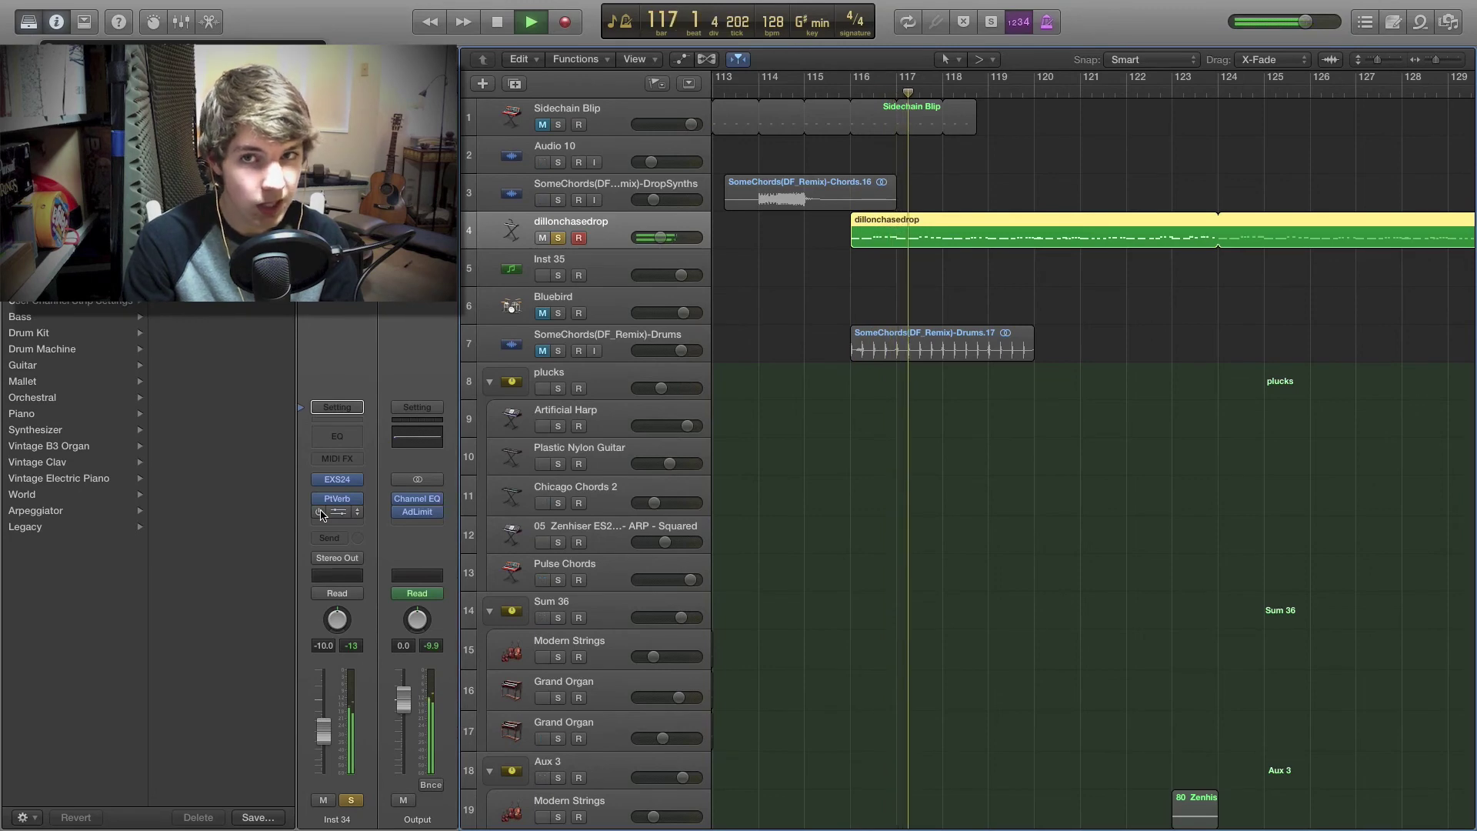
key(space)
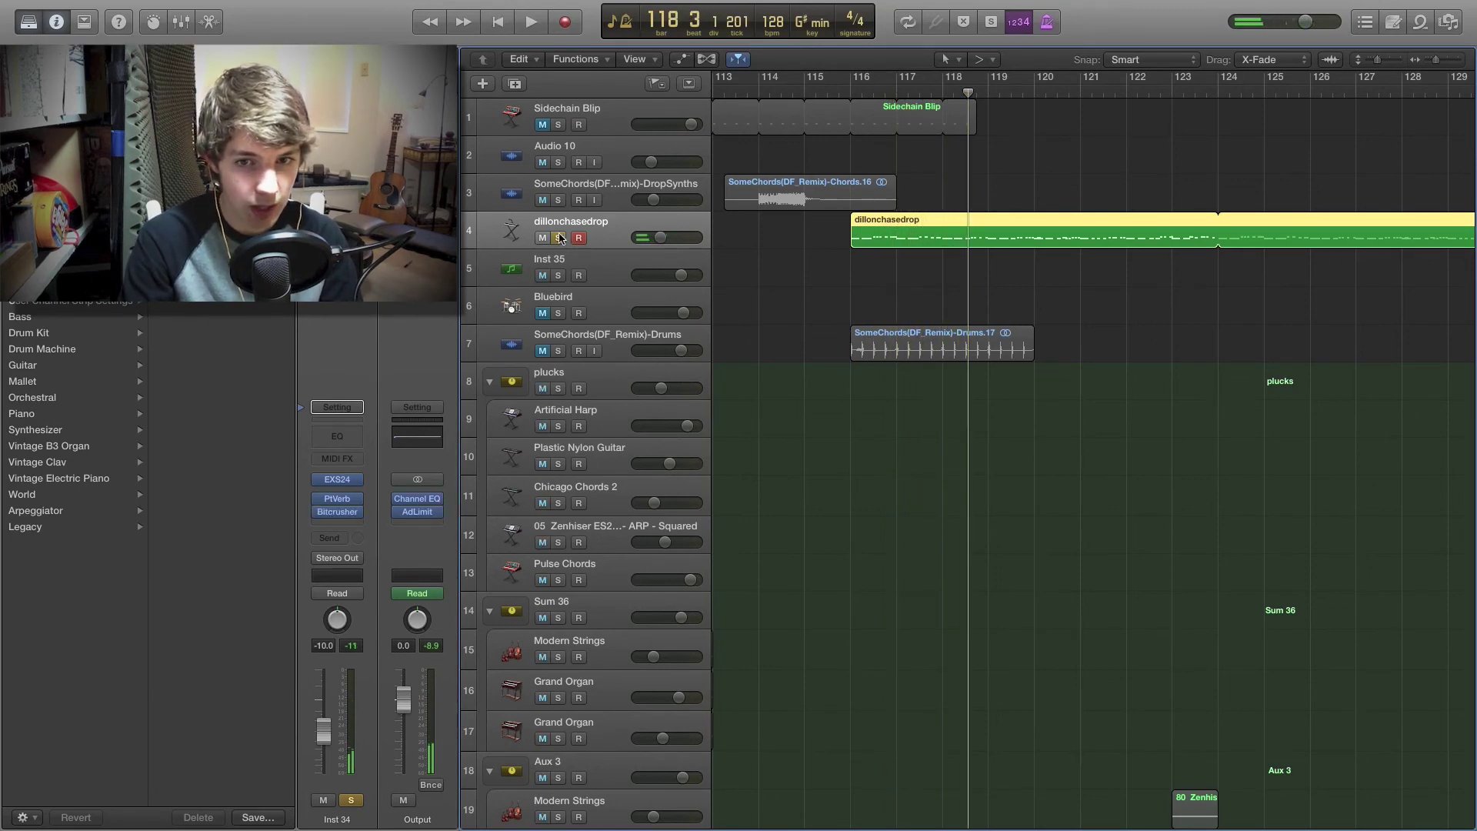
Step: Play the full drop from bar 116 with dillonchasedrop unsoloed, zoom the timeline out, and stop playback
scroll(883, 462, down, 15)
double_click(852, 92)
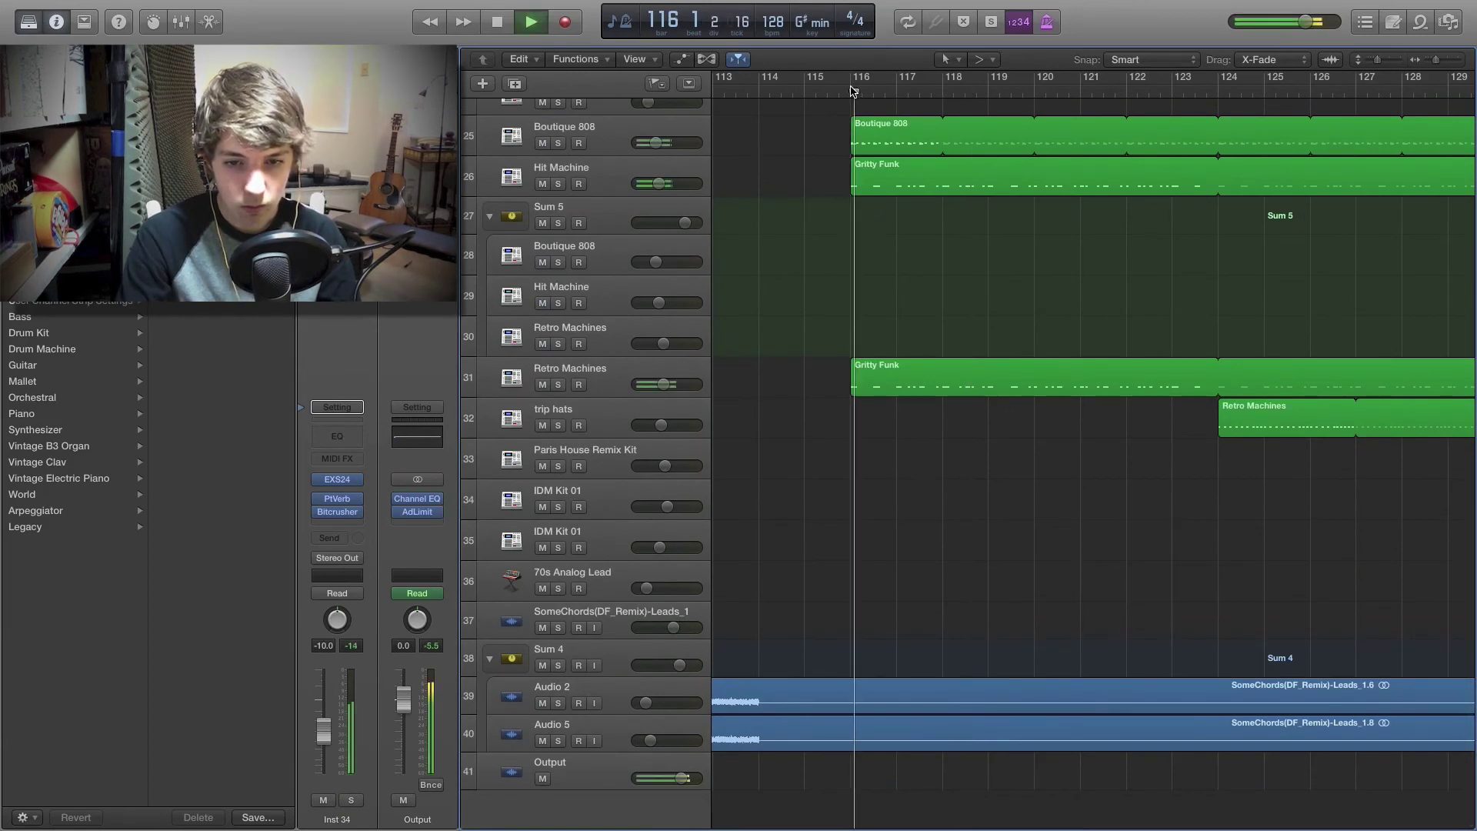
scroll(909, 157, up, 20)
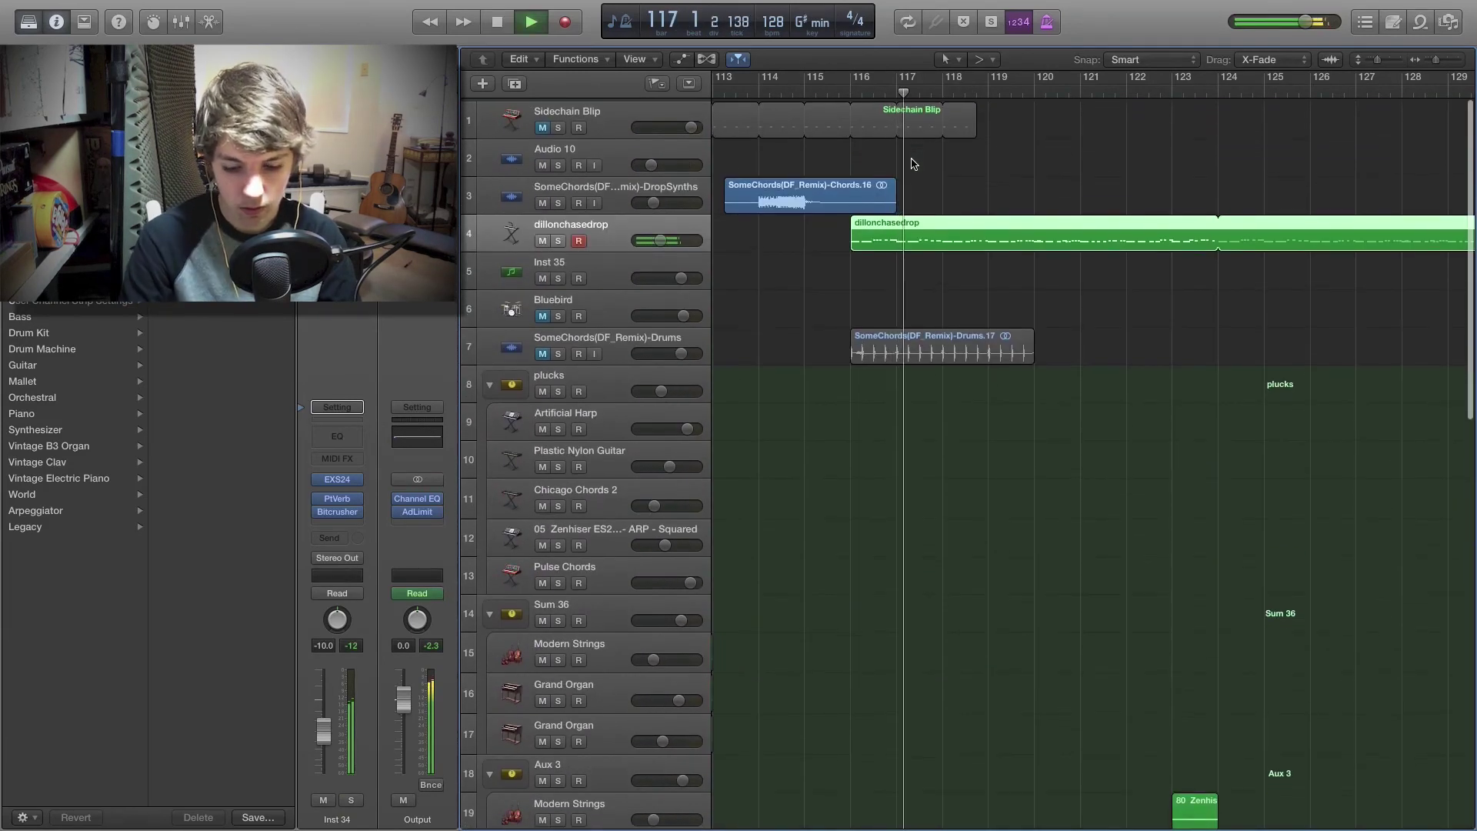
key(super+Left)
key(super+Left)
key(space)
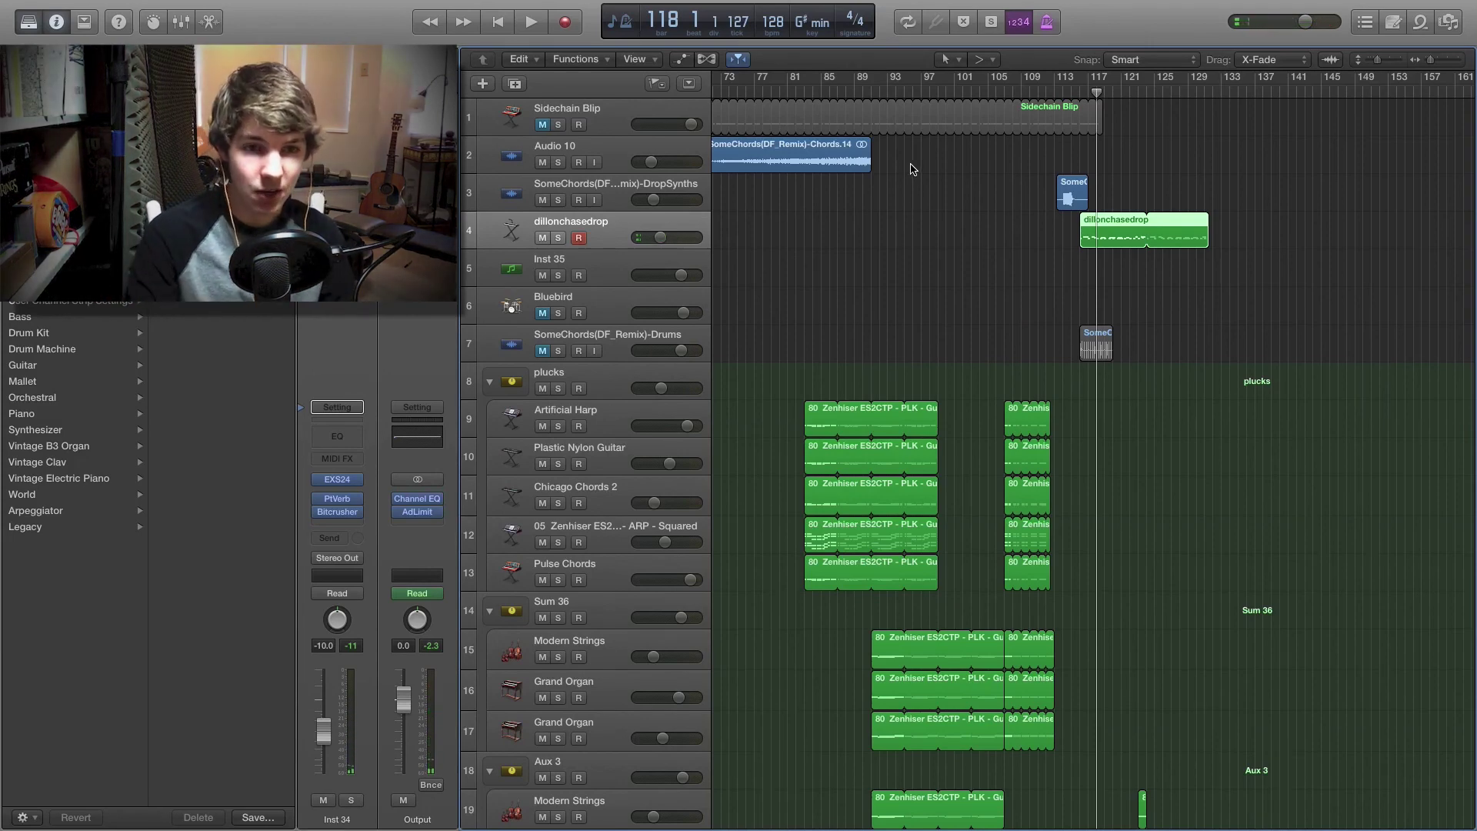
Step: Look across the whole arrangement for unused tracks and delete the empty Paris House Remix Kit track
scroll(914, 181, left, 3)
scroll(916, 195, left, 20)
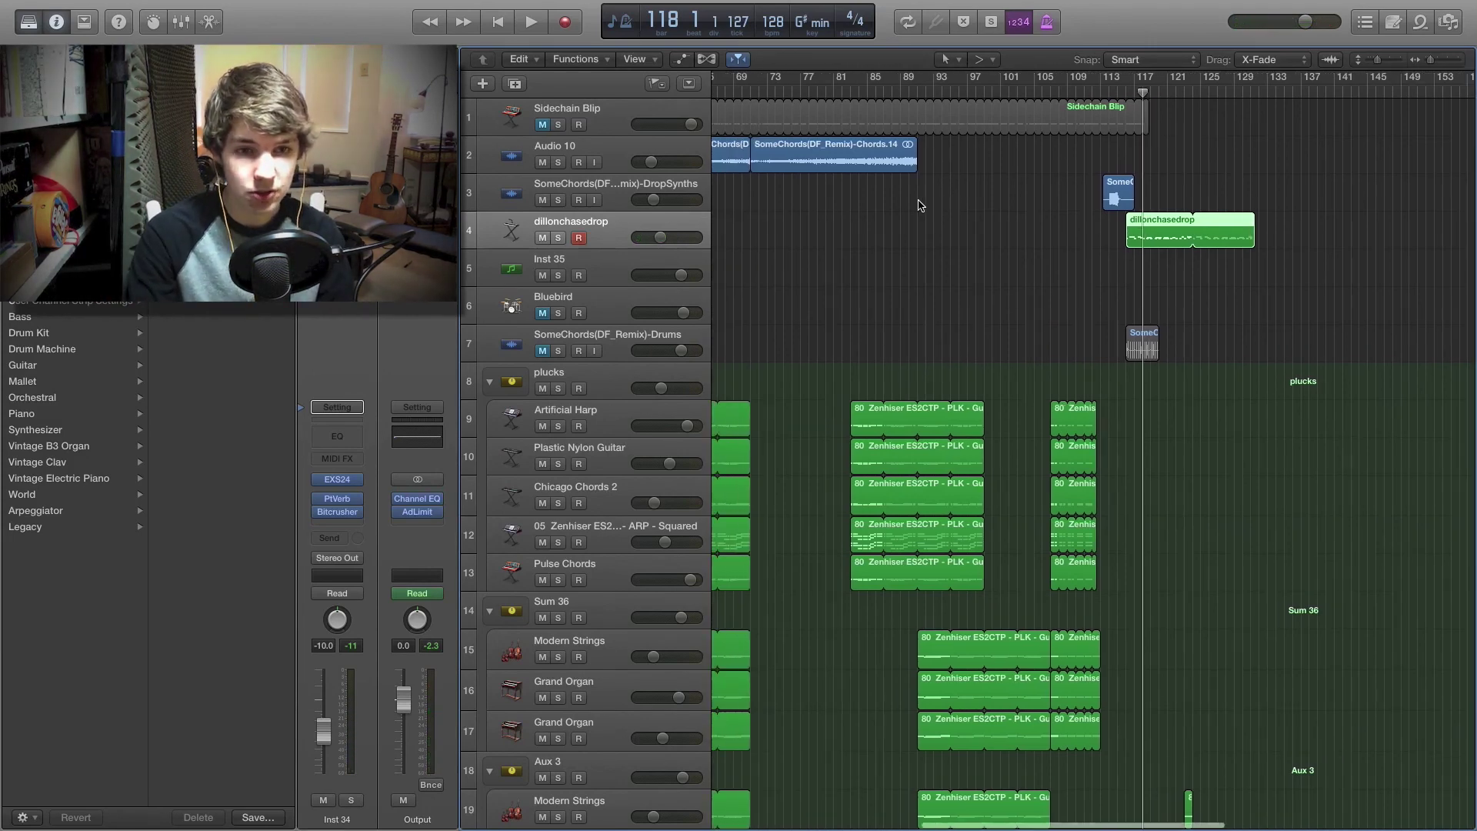
scroll(918, 229, down, 15)
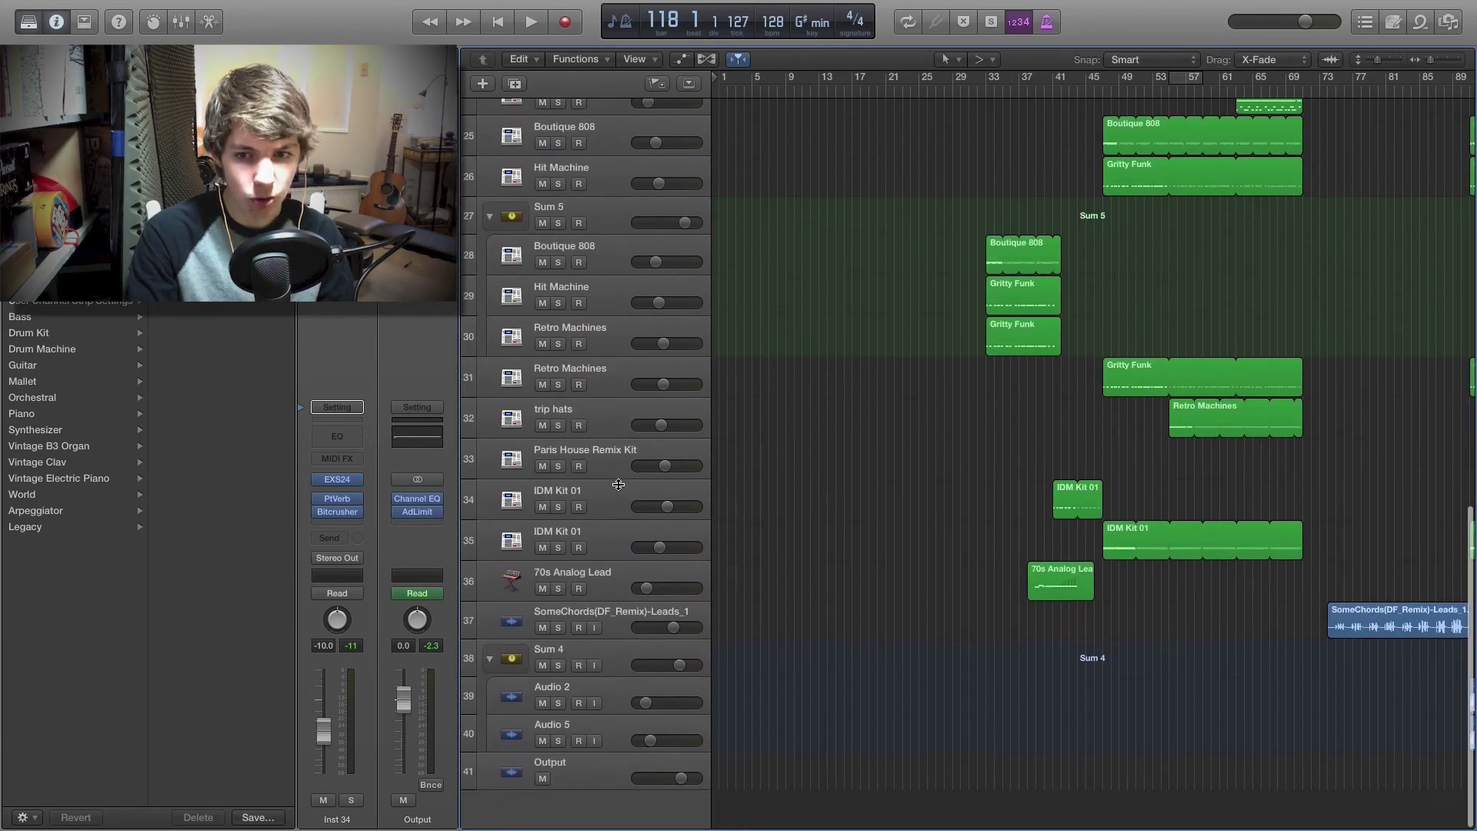
scroll(881, 439, right, 15)
scroll(924, 458, left, 18)
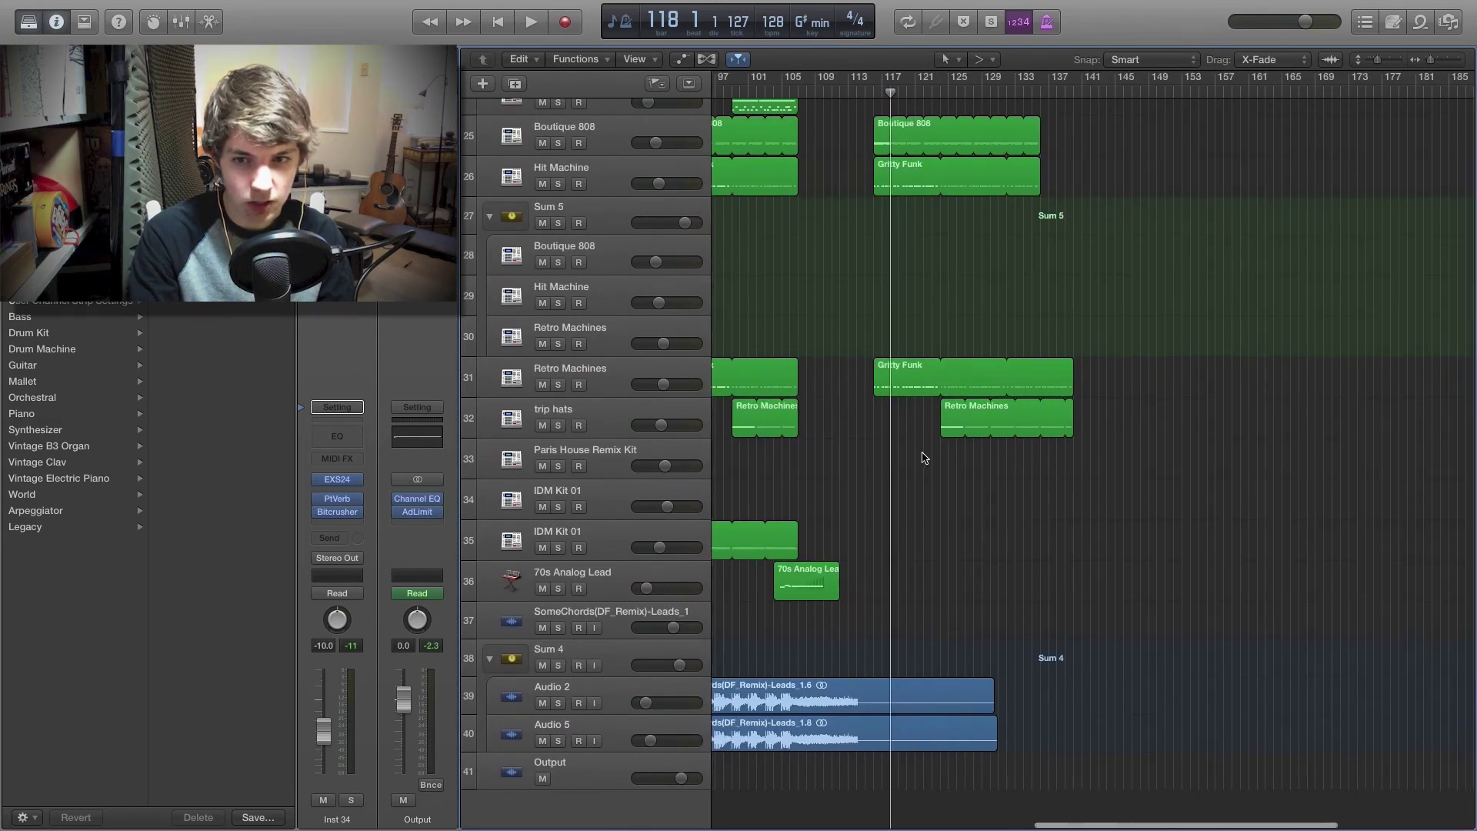
click(608, 460)
key(super+BackSpace)
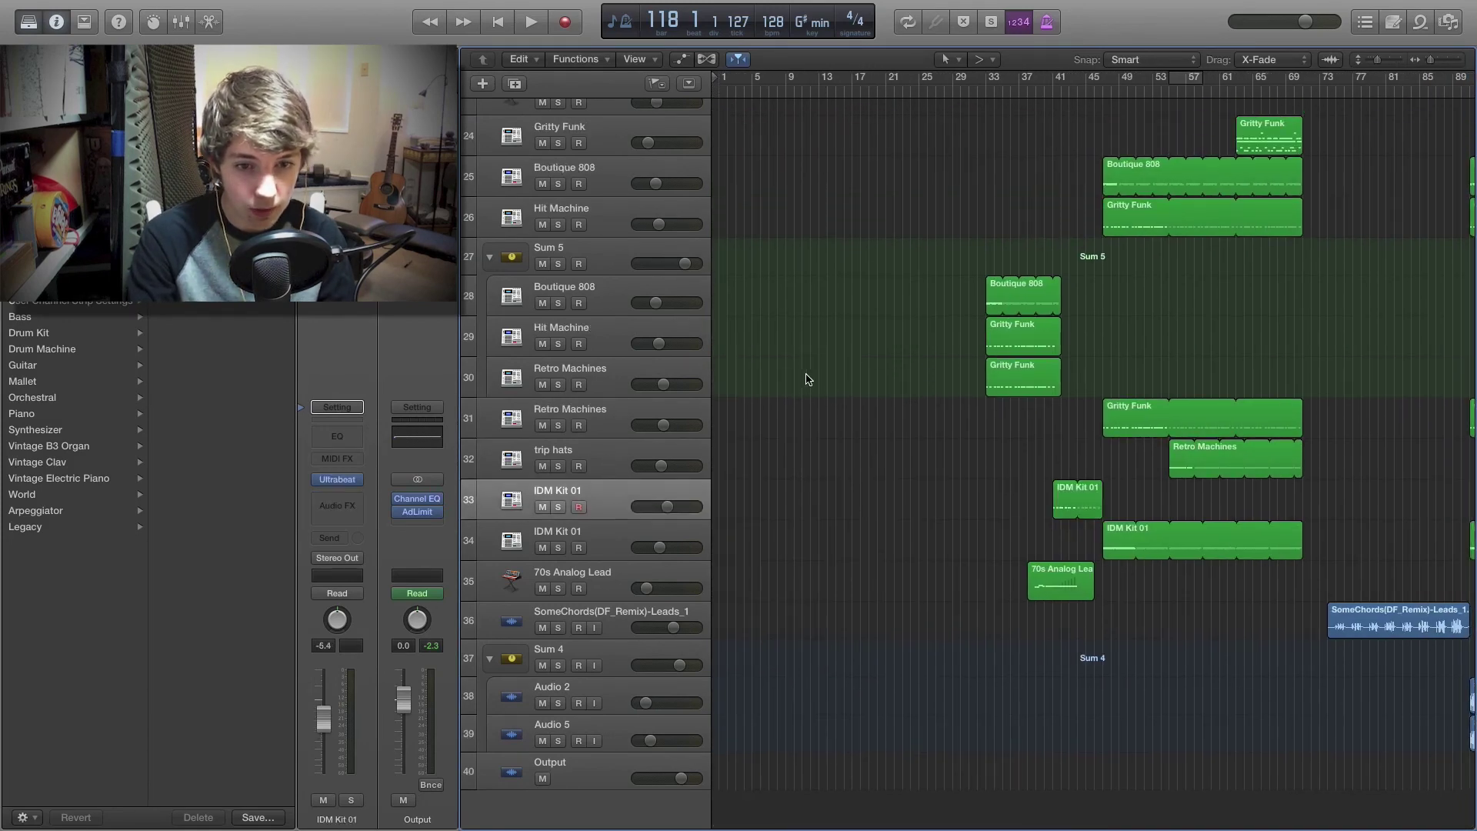
scroll(887, 487, right, 2)
scroll(831, 498, up, 1)
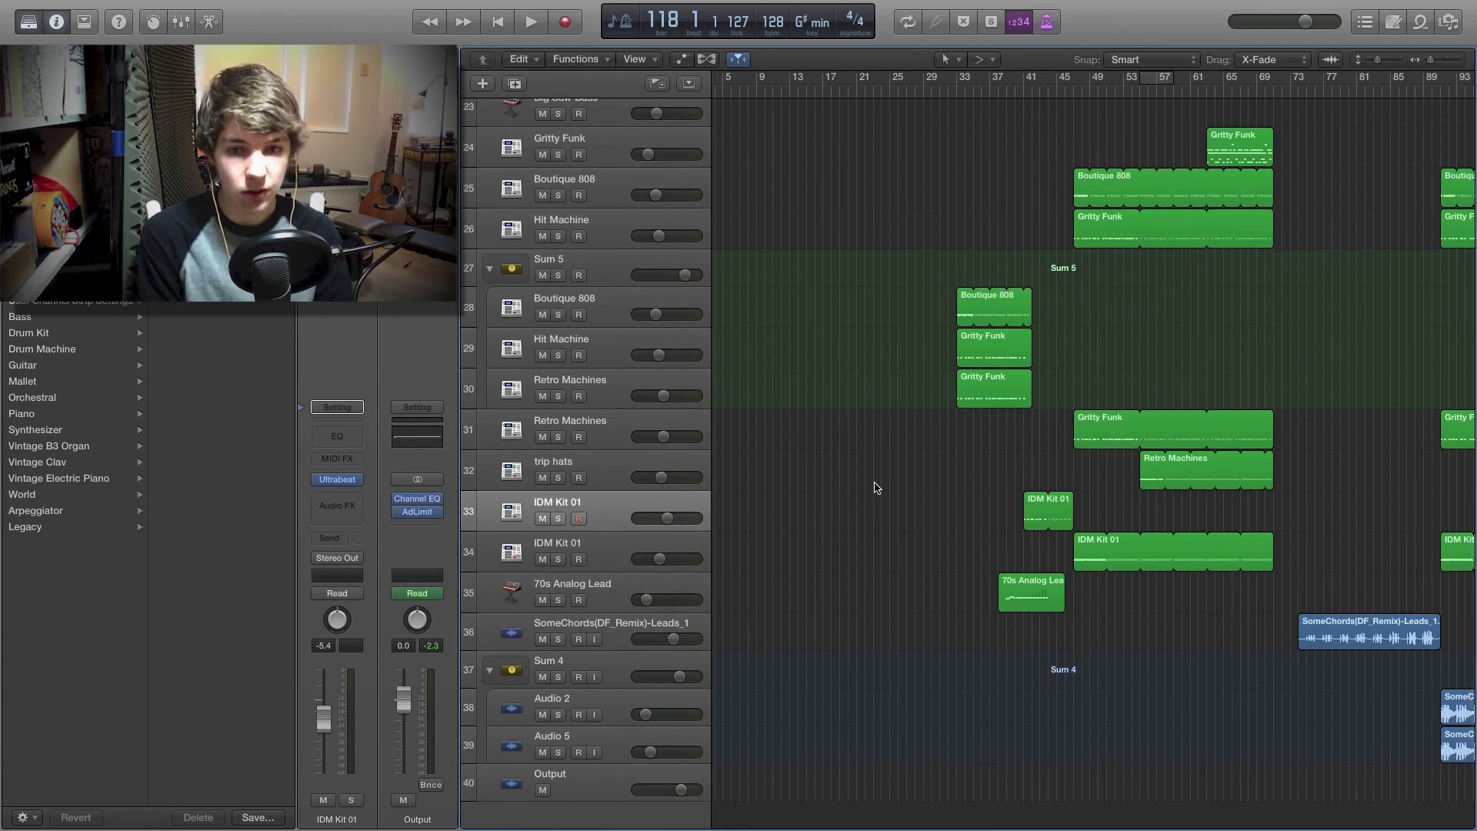
scroll(883, 491, right, 2)
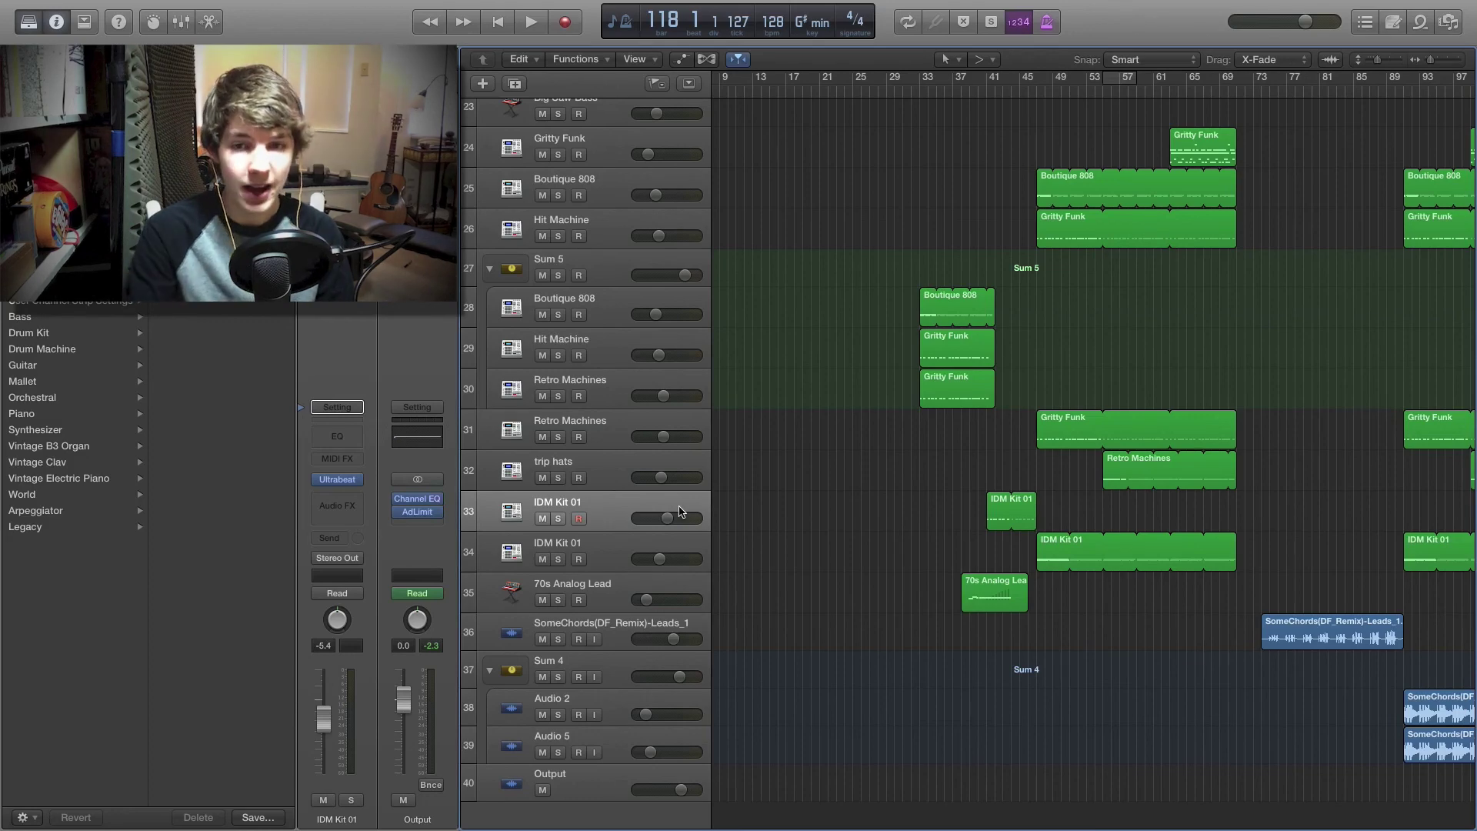
scroll(926, 438, right, 10)
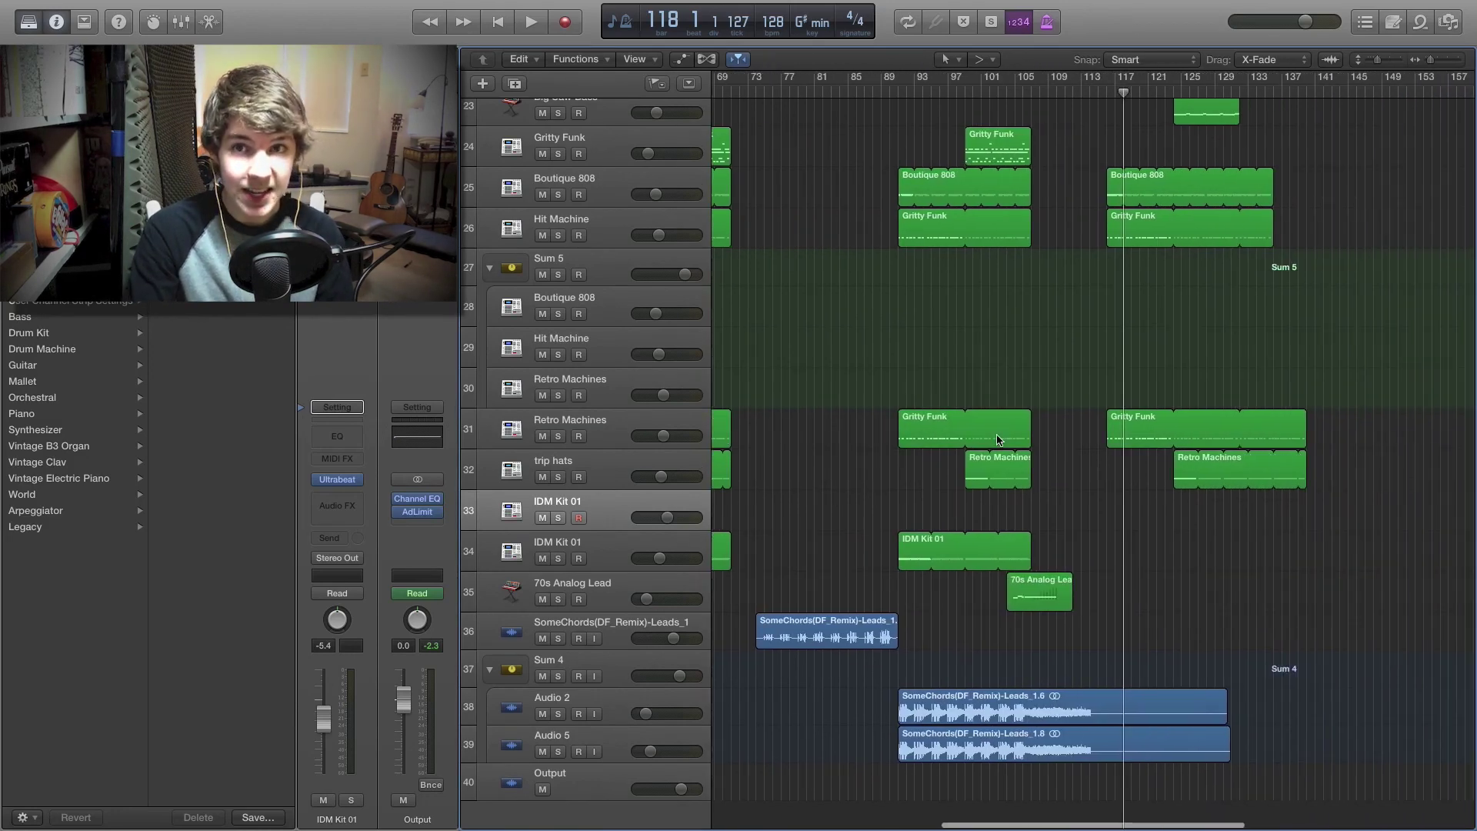